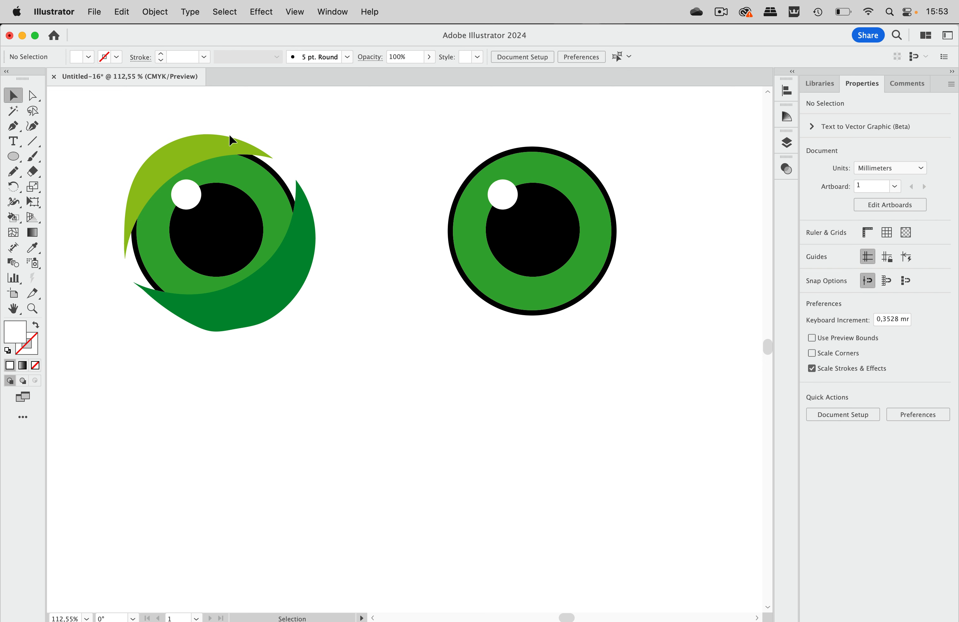
Bring the black-outlined green iris circle of the left eye to the front of its stack
{"action": "left_click", "coordinate": [276, 177]}
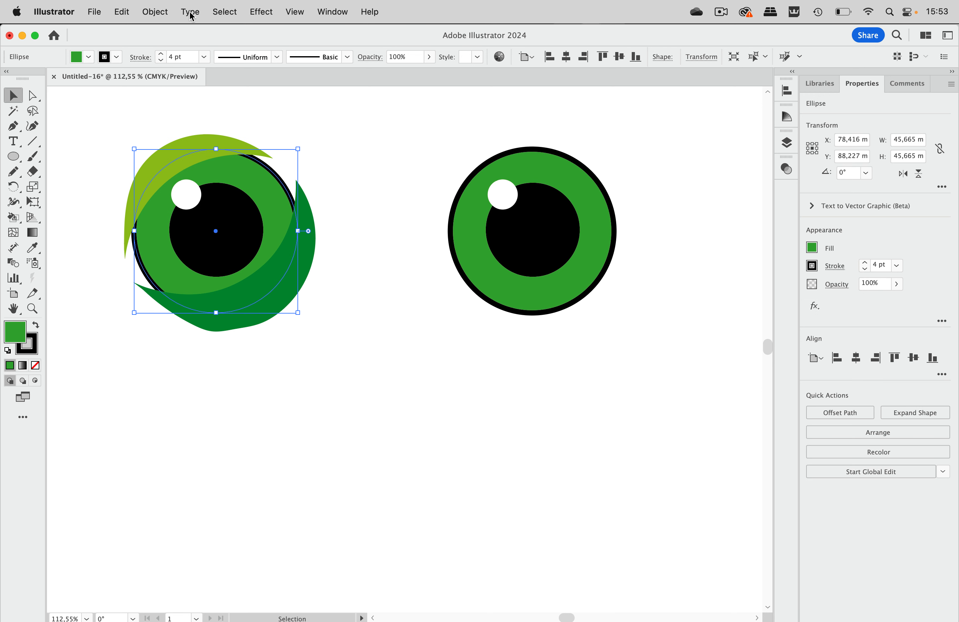
{"action": "left_click", "coordinate": [169, 18]}
{"action": "mouse_move", "coordinate": [278, 48]}
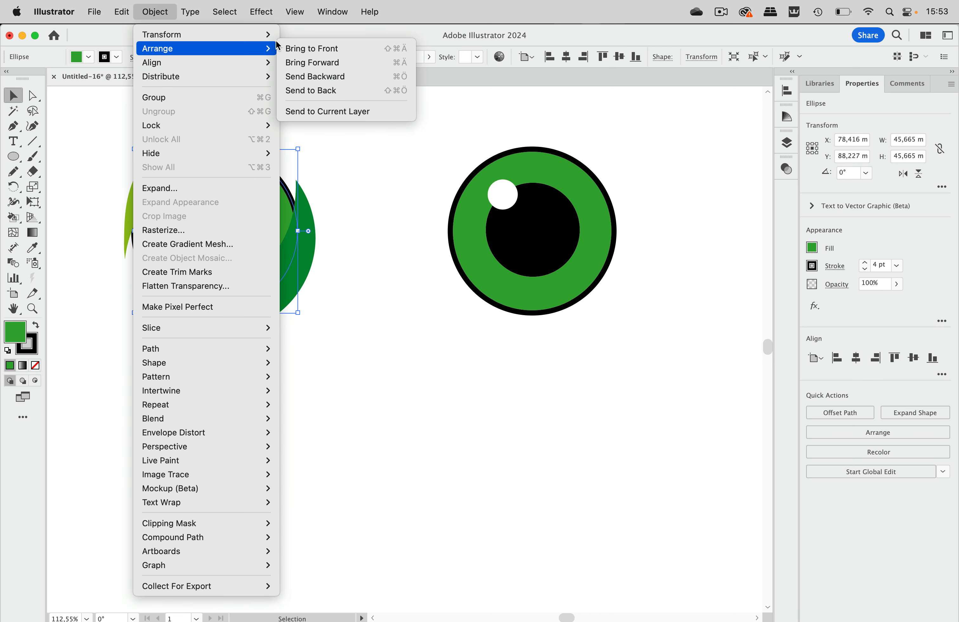
{"action": "left_click", "coordinate": [334, 49]}
{"action": "left_click", "coordinate": [115, 148]}
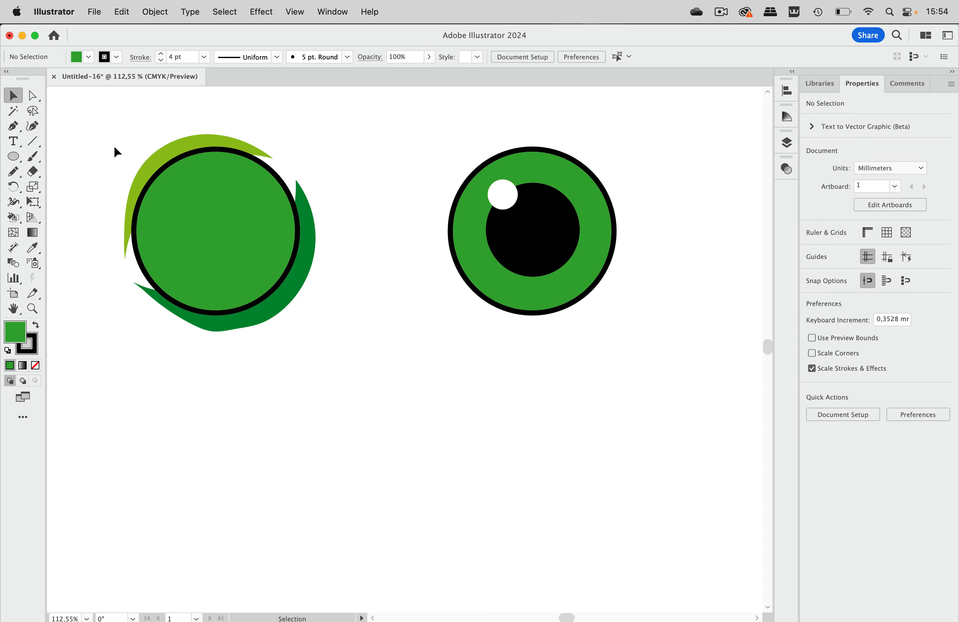
Select all shapes of the left eye and make a clipping mask from them with the green circle on top
{"action": "left_click_drag", "start_coordinate": [107, 140], "coordinate": [350, 383]}
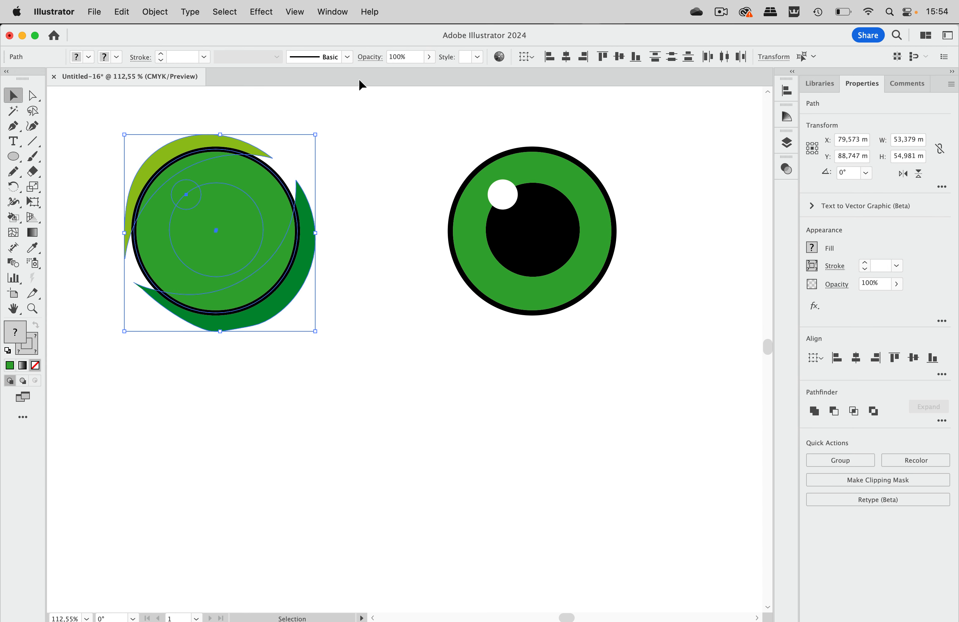
{"action": "left_click", "coordinate": [157, 12]}
{"action": "mouse_move", "coordinate": [195, 529]}
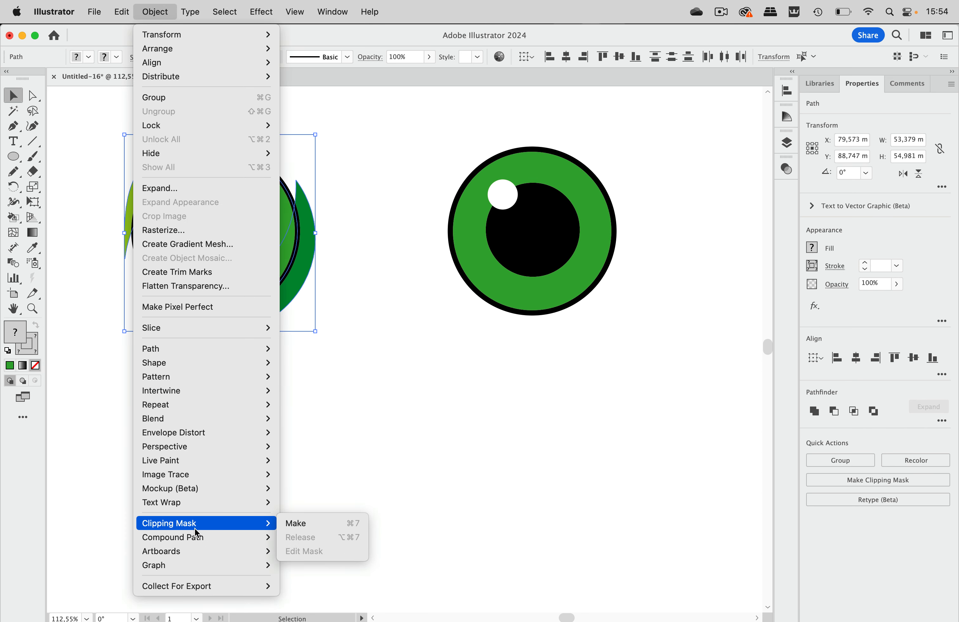
{"action": "left_click", "coordinate": [325, 524]}
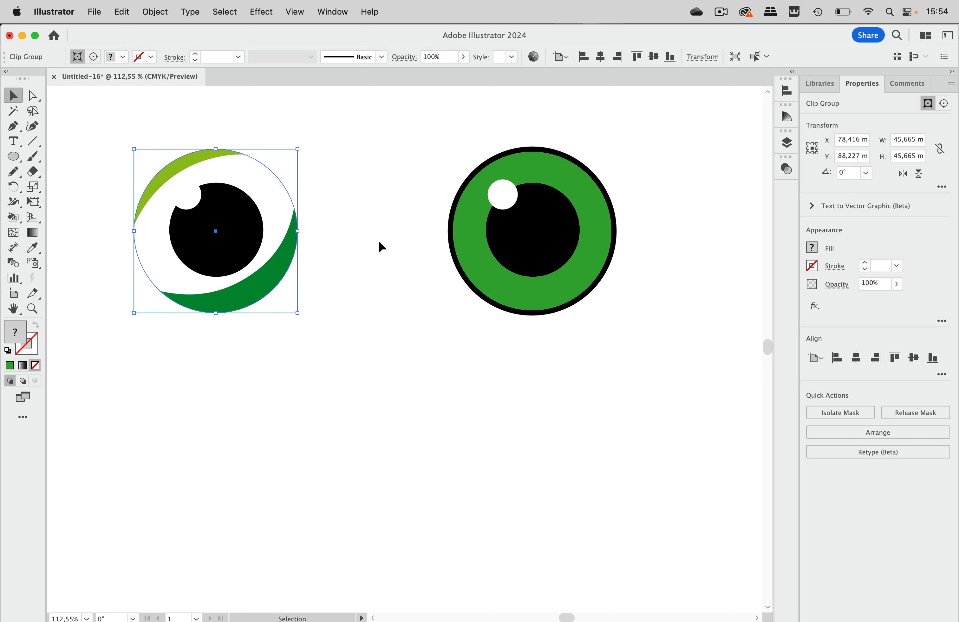
Directly select the clipping circle of the left eye and fill it with medium green
{"action": "left_click", "coordinate": [32, 95]}
{"action": "left_click", "coordinate": [372, 133]}
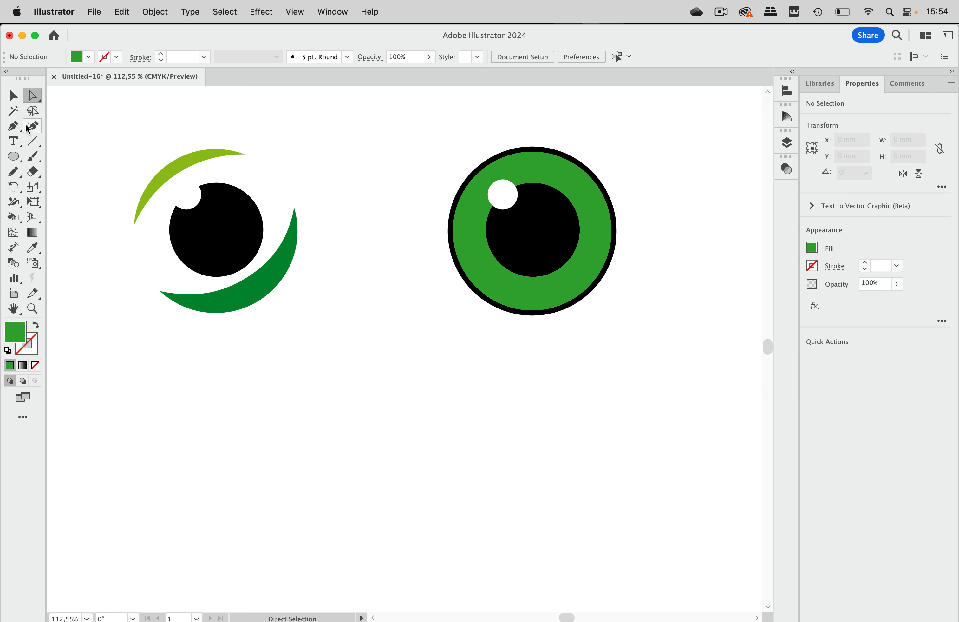
{"action": "left_click", "coordinate": [283, 184]}
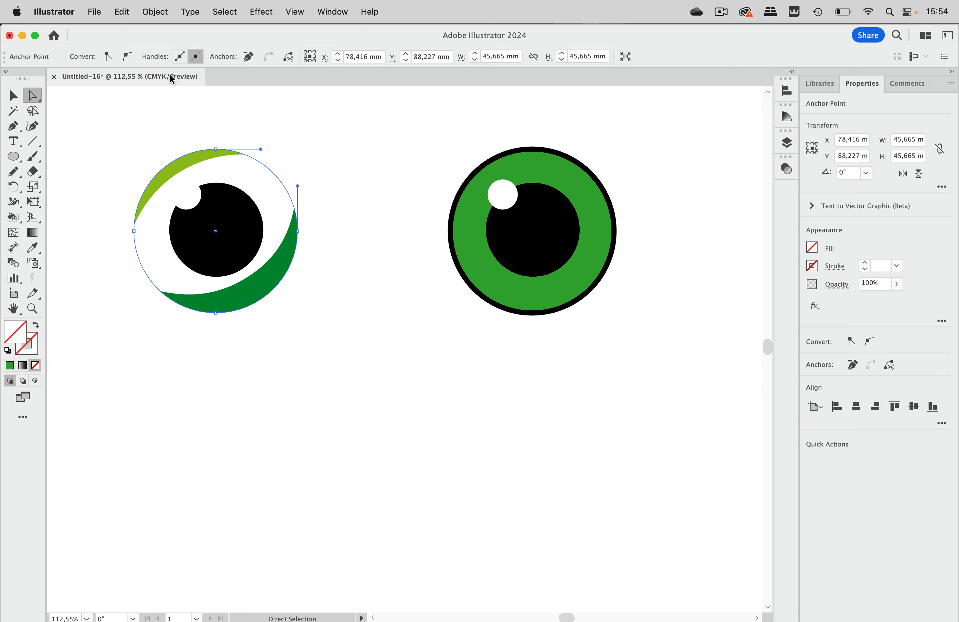
{"action": "left_click", "coordinate": [812, 250]}
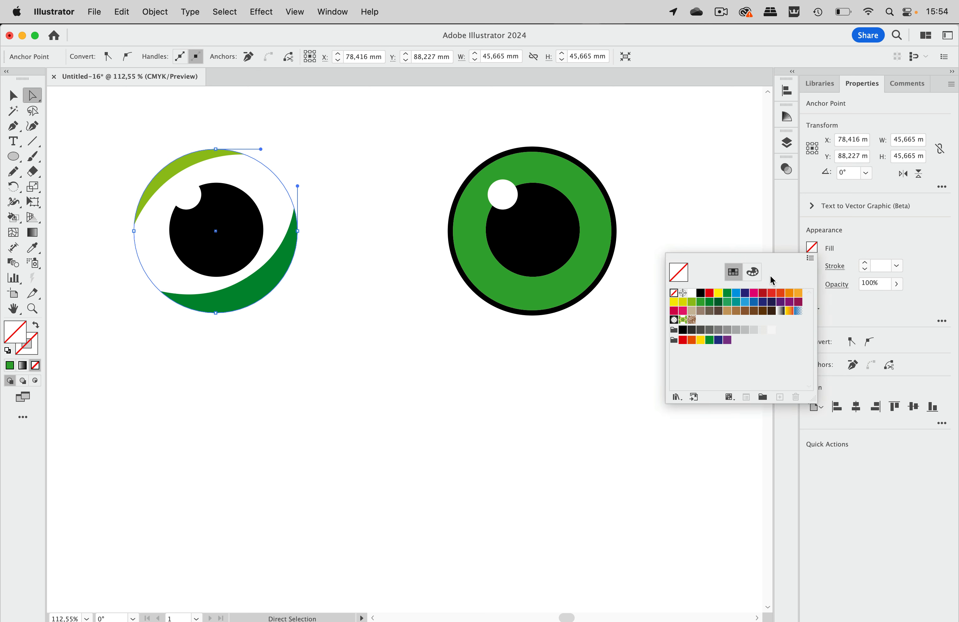
{"action": "left_click", "coordinate": [701, 302]}
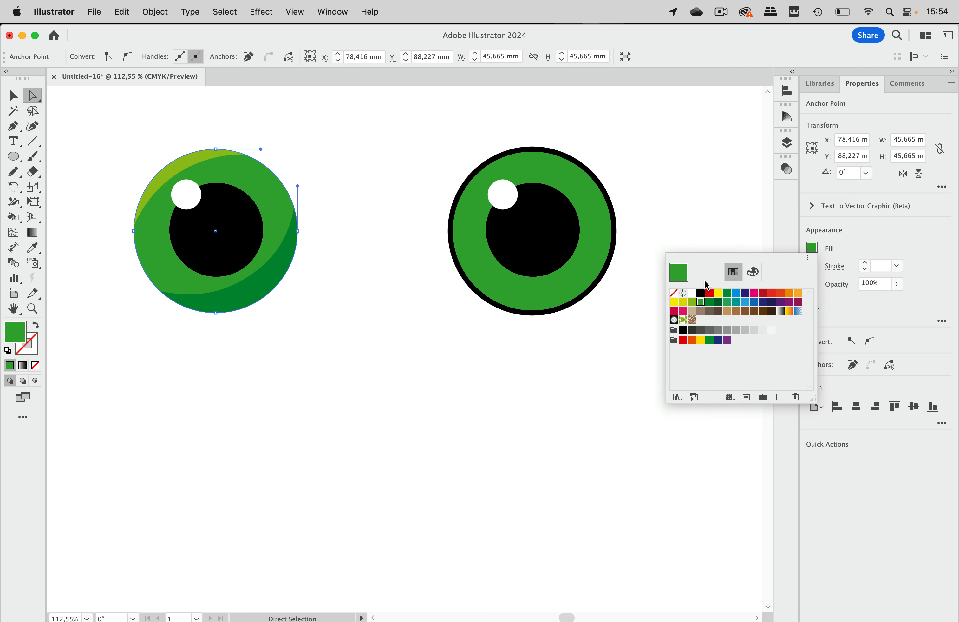
{"action": "left_click", "coordinate": [865, 227]}
Give the left eye's clipping circle a black stroke of 3 pt and deselect it
{"action": "left_click", "coordinate": [812, 265]}
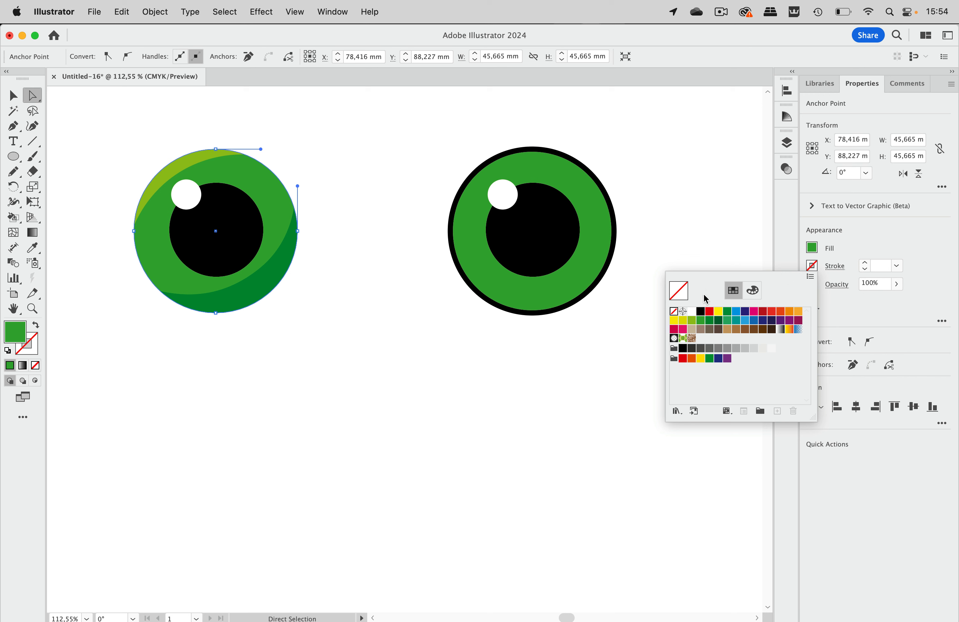
{"action": "left_click", "coordinate": [700, 311]}
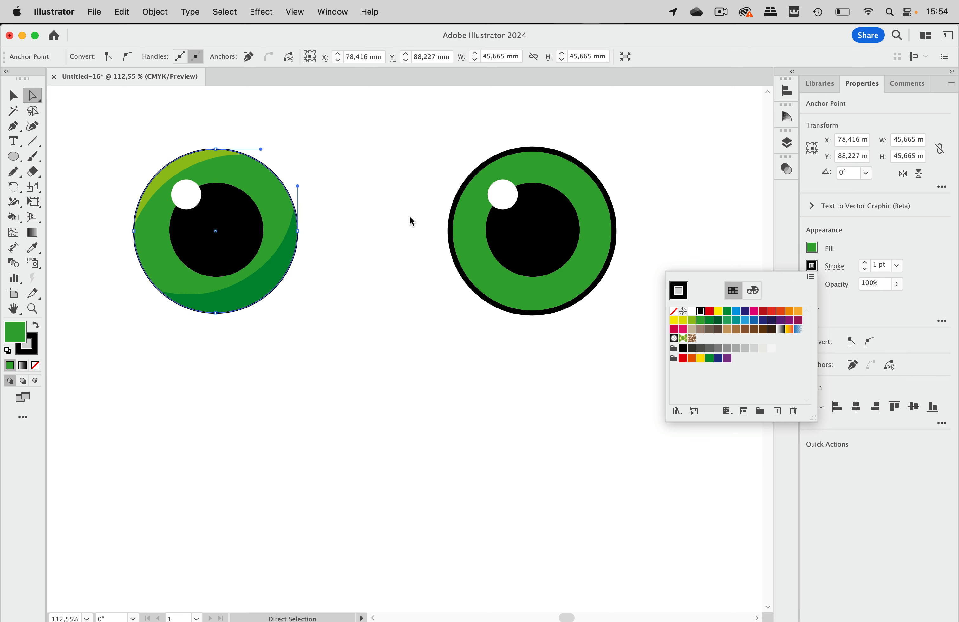
{"action": "left_click", "coordinate": [871, 242]}
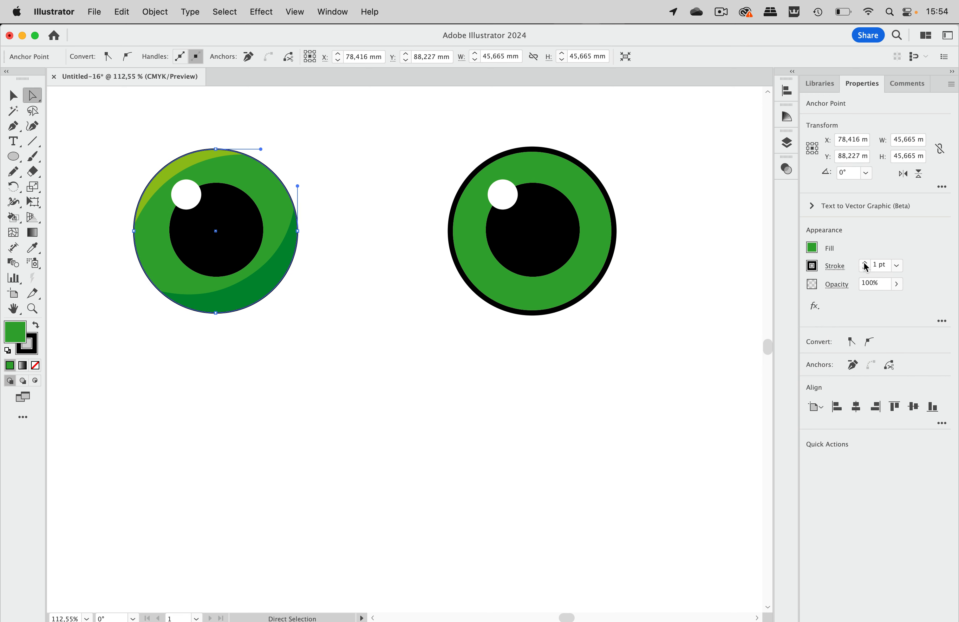
{"action": "left_click", "coordinate": [864, 262]}
{"action": "left_click", "coordinate": [865, 262]}
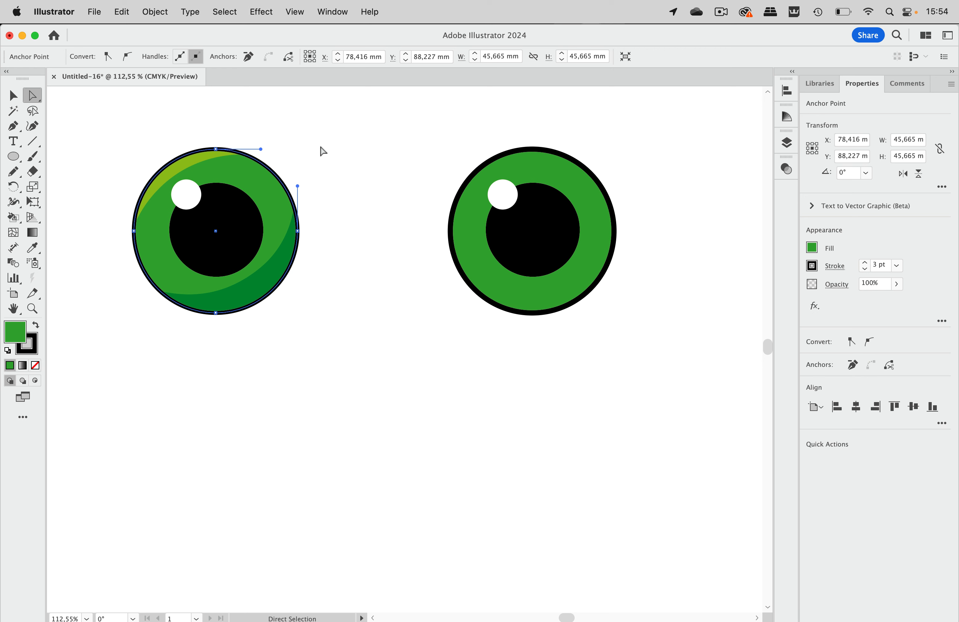
{"action": "left_click", "coordinate": [331, 148]}
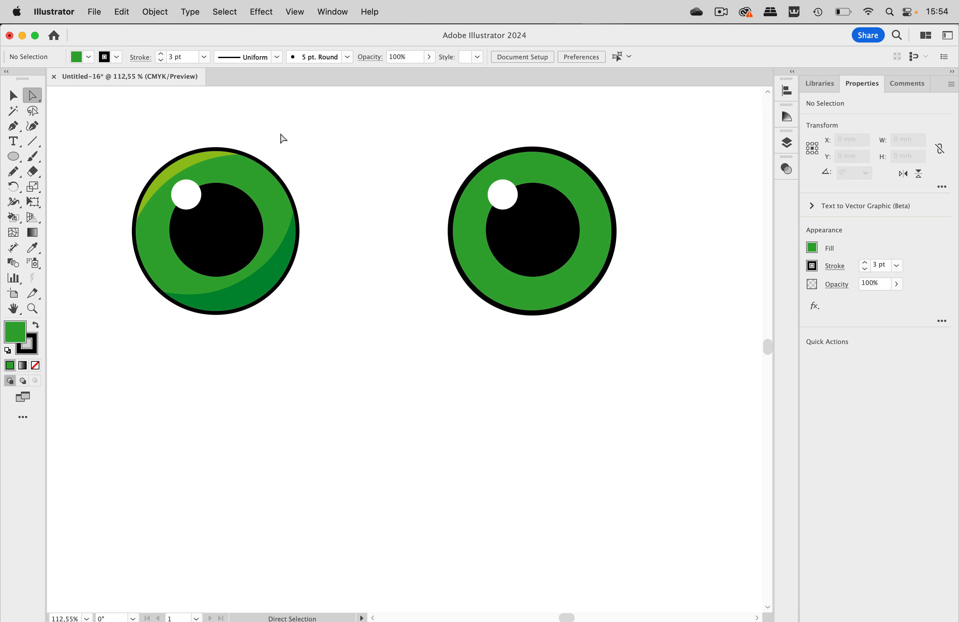
Select the white highlight and black pupil of the right eye together and cut them
{"action": "left_click", "coordinate": [17, 97]}
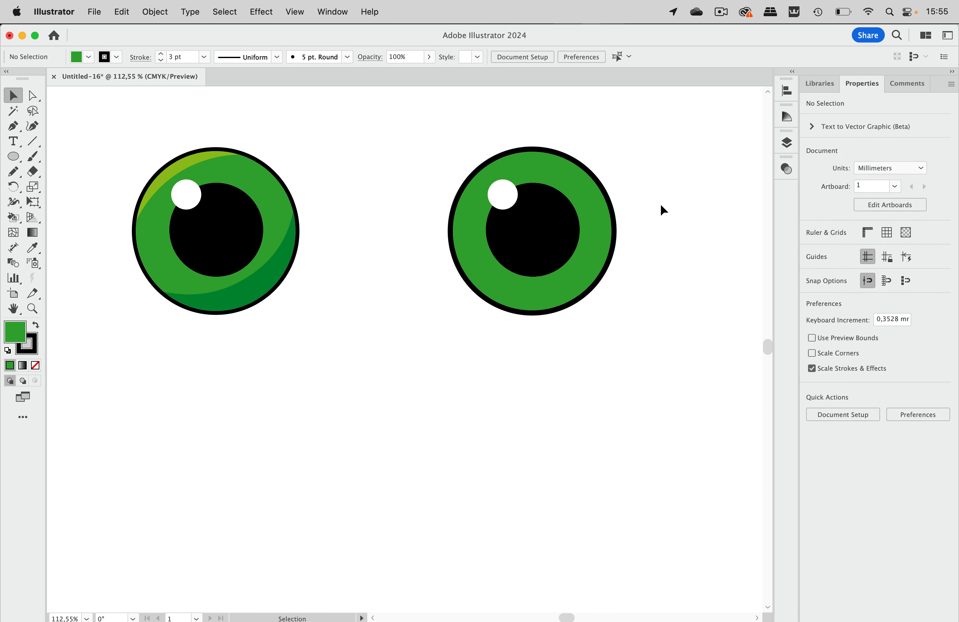
{"action": "left_click", "coordinate": [504, 195]}
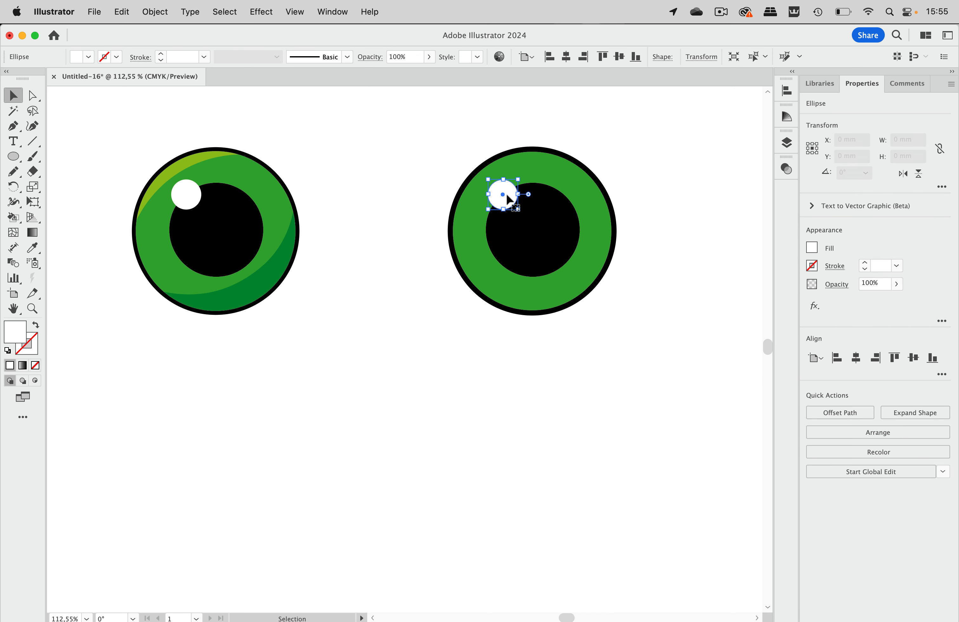
{"action": "left_click", "coordinate": [549, 244], "text": "shift"}
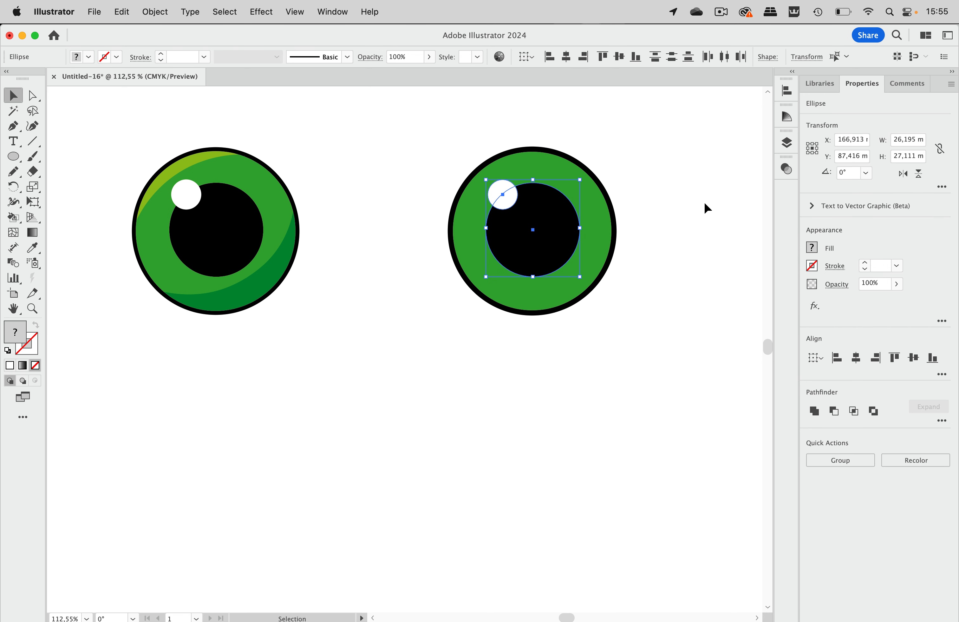
{"action": "left_click", "coordinate": [129, 13]}
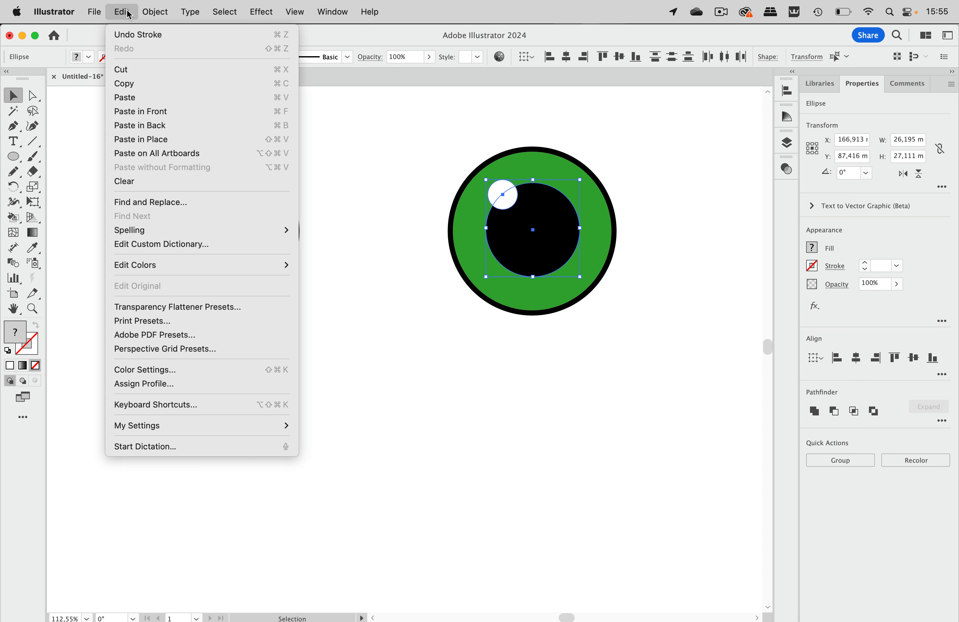
{"action": "left_click", "coordinate": [133, 70]}
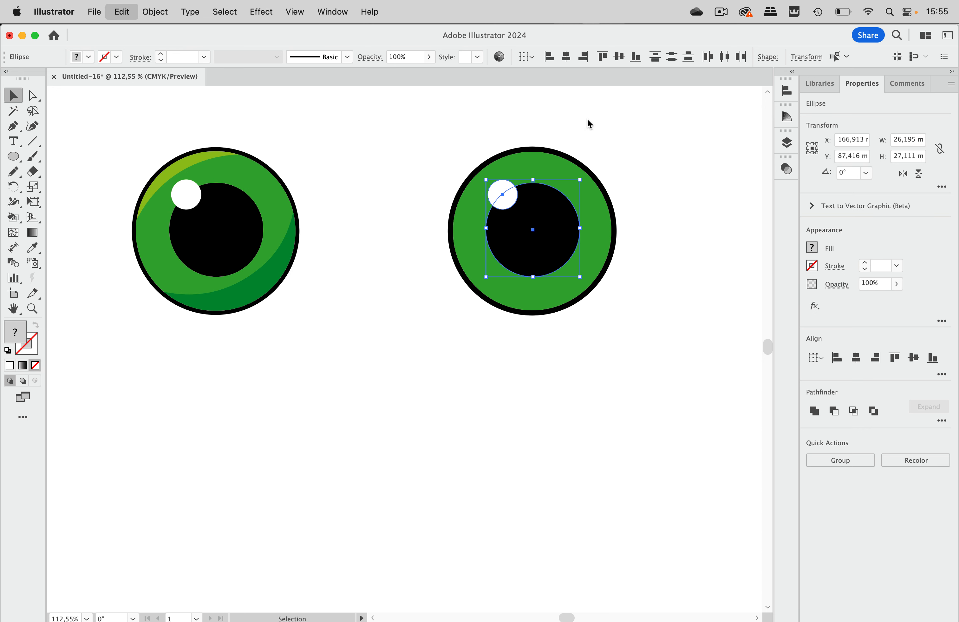
Turn on Draw Inside for the right eye's green circle and paste the pupil and highlight in place inside it
{"action": "left_click", "coordinate": [573, 195]}
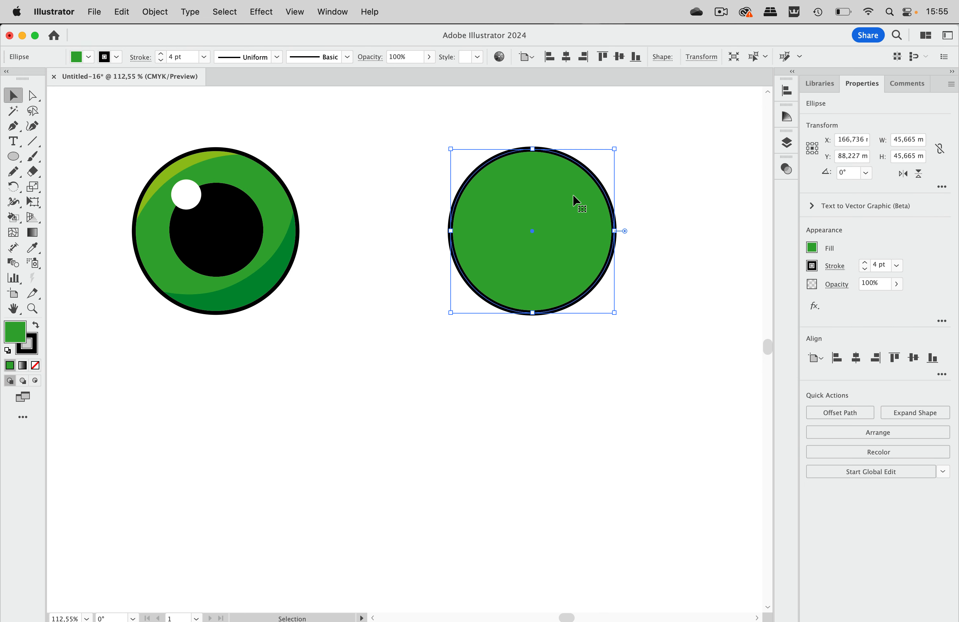
{"action": "left_click", "coordinate": [36, 380]}
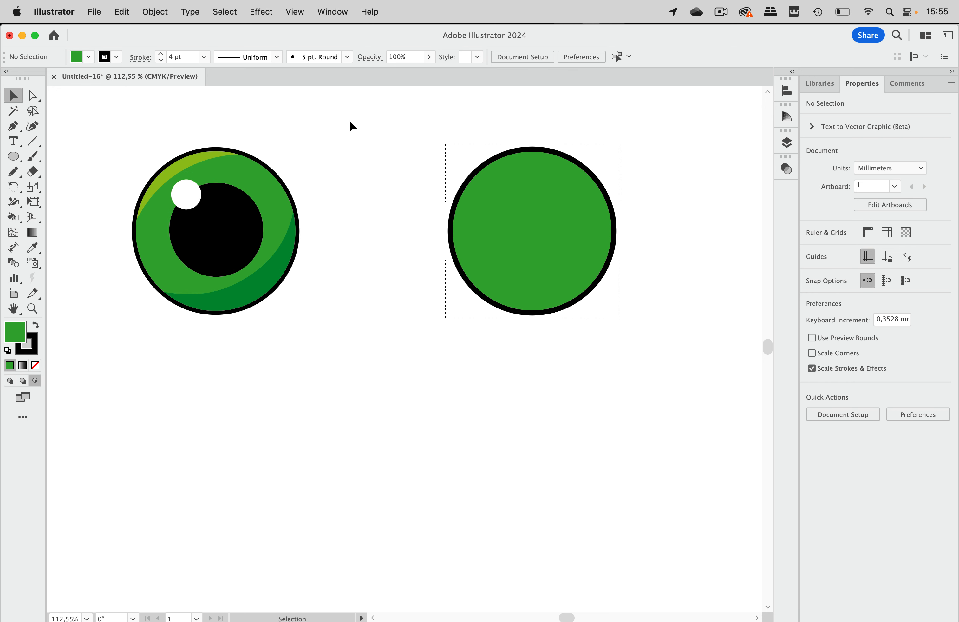
{"action": "left_click", "coordinate": [126, 15]}
{"action": "left_click", "coordinate": [159, 147]}
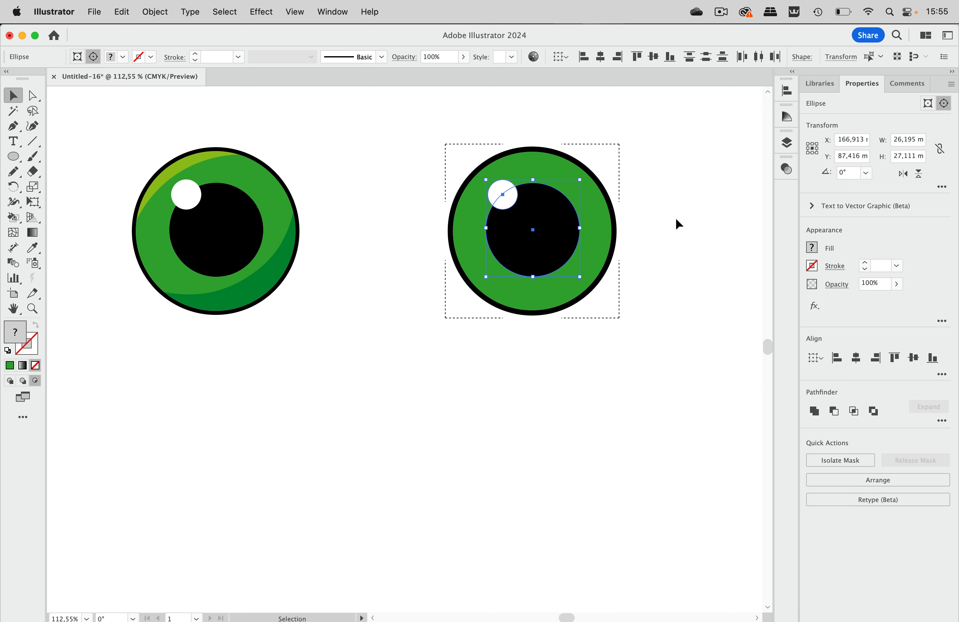
{"action": "left_click", "coordinate": [705, 198]}
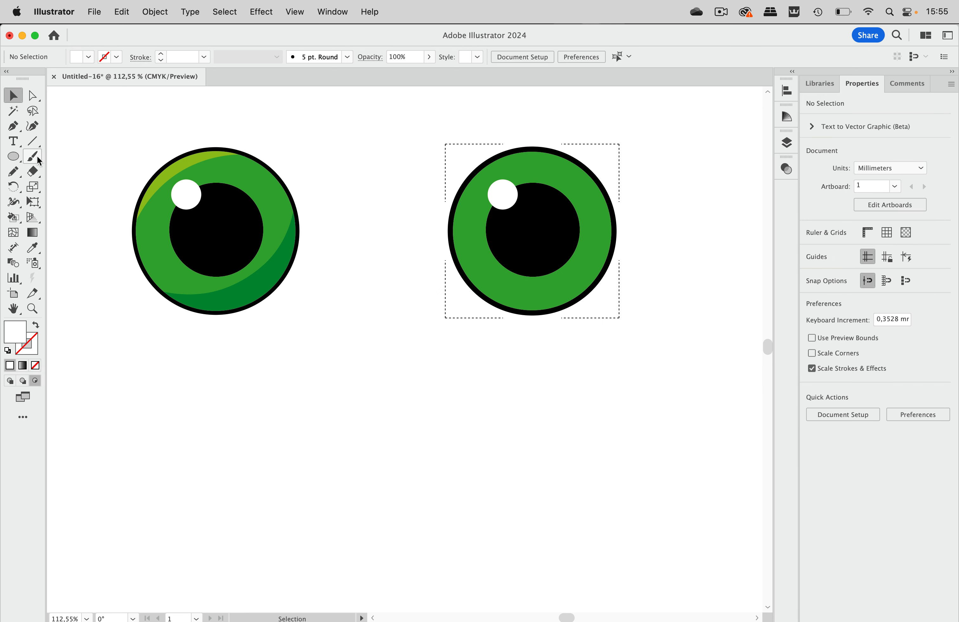
Draw a crescent about 41 by 35 mm with the Pencil over the right eye's upper-left edge and fill it light green
{"action": "left_click", "coordinate": [13, 171]}
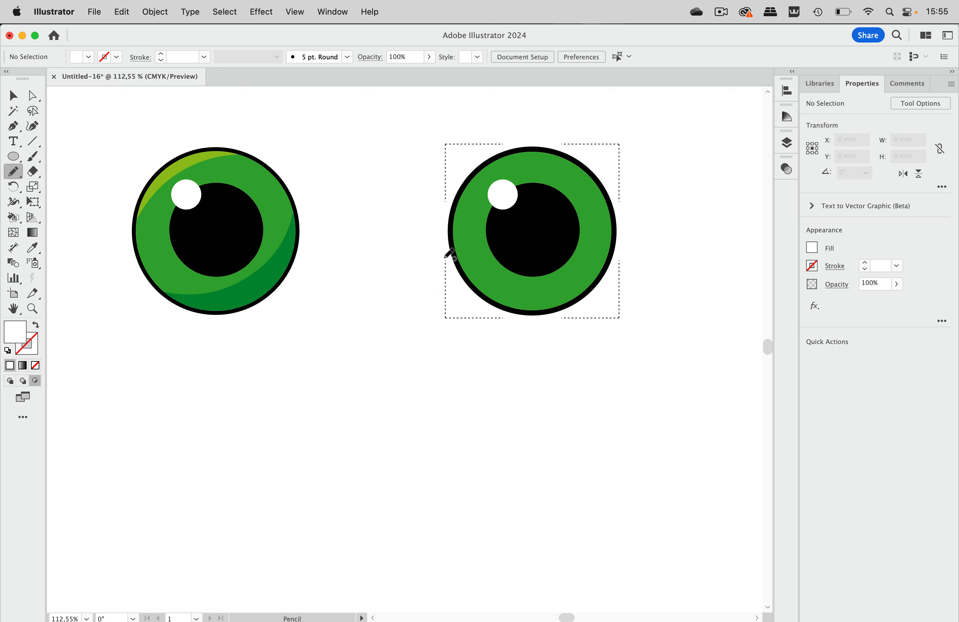
{"action": "mouse_move", "coordinate": [443, 264]}
{"action": "left_mouse_down"}
{"action": "mouse_move", "coordinate": [505, 165]}
{"action": "mouse_move", "coordinate": [573, 147]}
{"action": "mouse_move", "coordinate": [506, 129]}
{"action": "mouse_move", "coordinate": [444, 251]}
{"action": "left_mouse_up"}
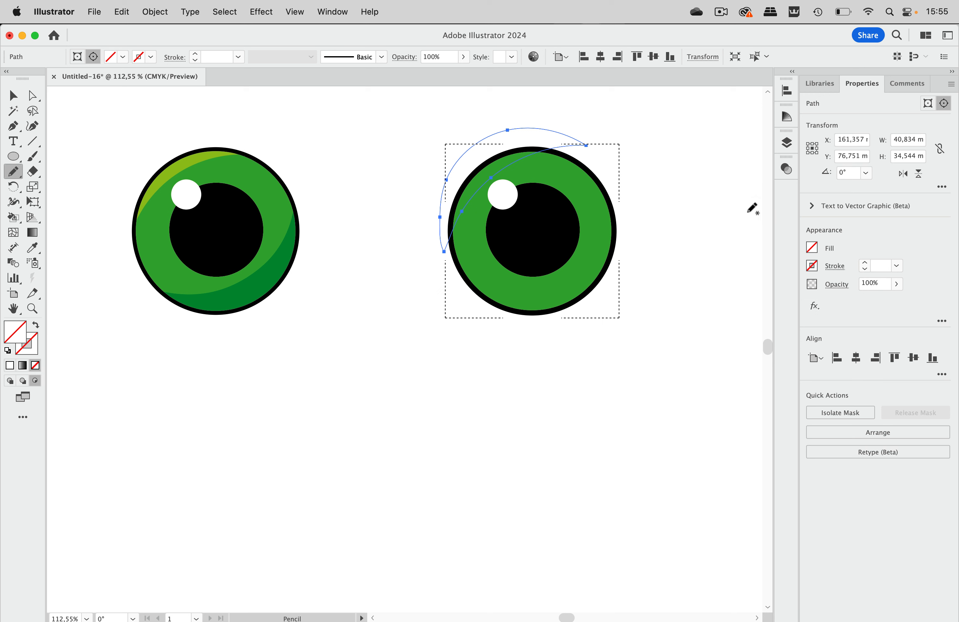
{"action": "left_click", "coordinate": [811, 247]}
{"action": "left_click", "coordinate": [683, 302]}
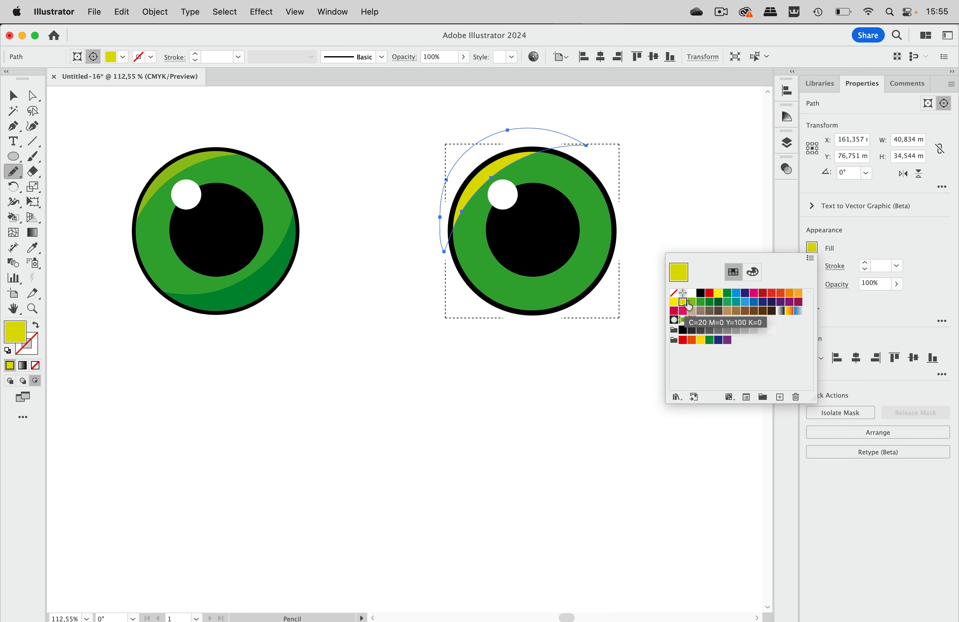
{"action": "left_click", "coordinate": [692, 302]}
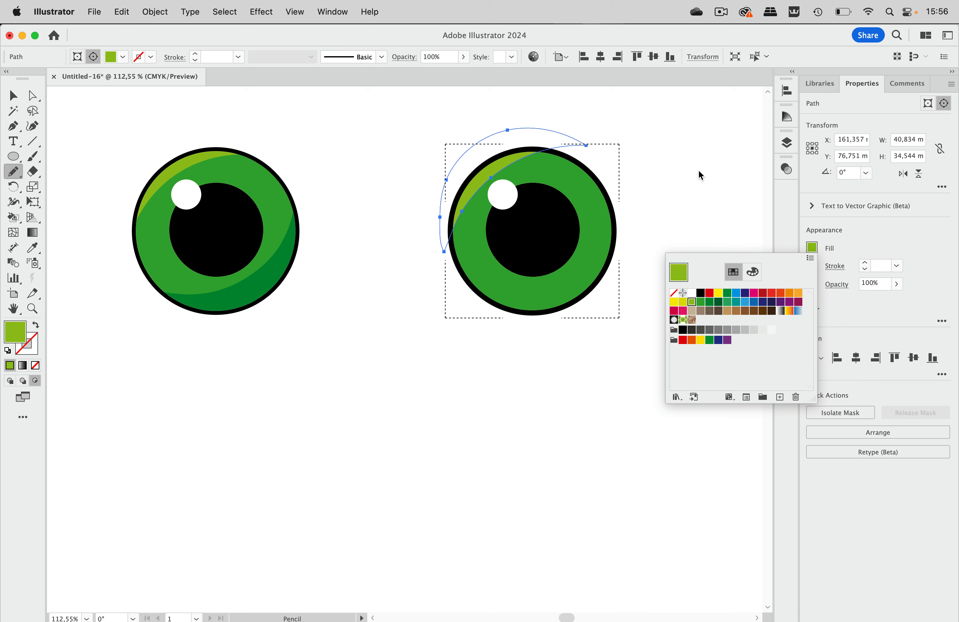
{"action": "left_click", "coordinate": [693, 179]}
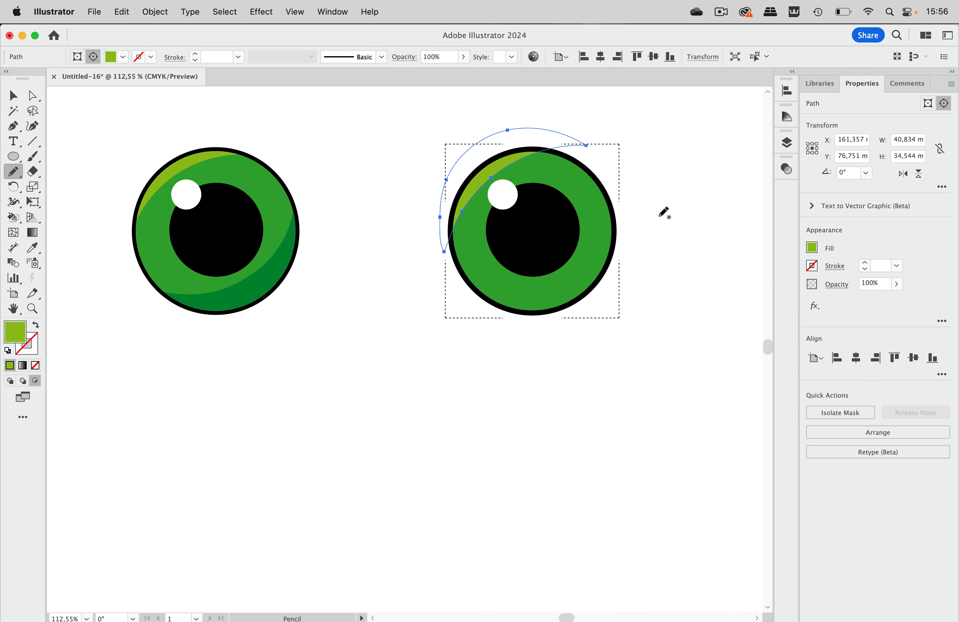
{"action": "left_click", "coordinate": [676, 209], "text": "super"}
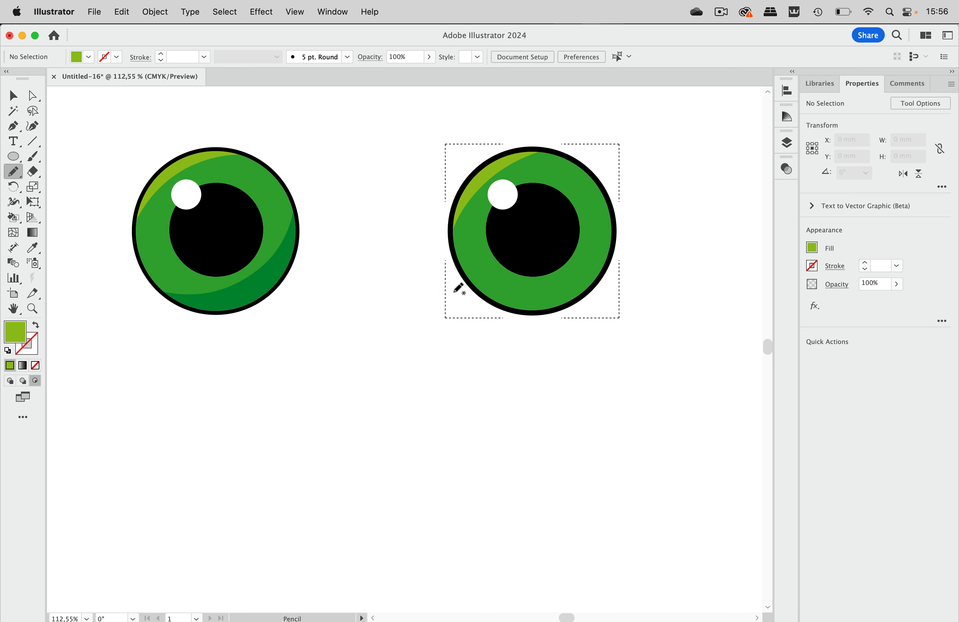
Draw a shadow shape about 58 by 54 mm with the Pencil over the right eye's lower-right edge and fill it dark green
{"action": "mouse_move", "coordinate": [454, 291]}
{"action": "left_mouse_down"}
{"action": "mouse_move", "coordinate": [479, 299]}
{"action": "mouse_move", "coordinate": [535, 287]}
{"action": "mouse_move", "coordinate": [569, 267]}
{"action": "mouse_move", "coordinate": [615, 175]}
{"action": "mouse_move", "coordinate": [629, 192]}
{"action": "mouse_move", "coordinate": [646, 259]}
{"action": "mouse_move", "coordinate": [628, 333]}
{"action": "mouse_move", "coordinate": [574, 359]}
{"action": "mouse_move", "coordinate": [491, 352]}
{"action": "mouse_move", "coordinate": [438, 301]}
{"action": "left_mouse_up"}
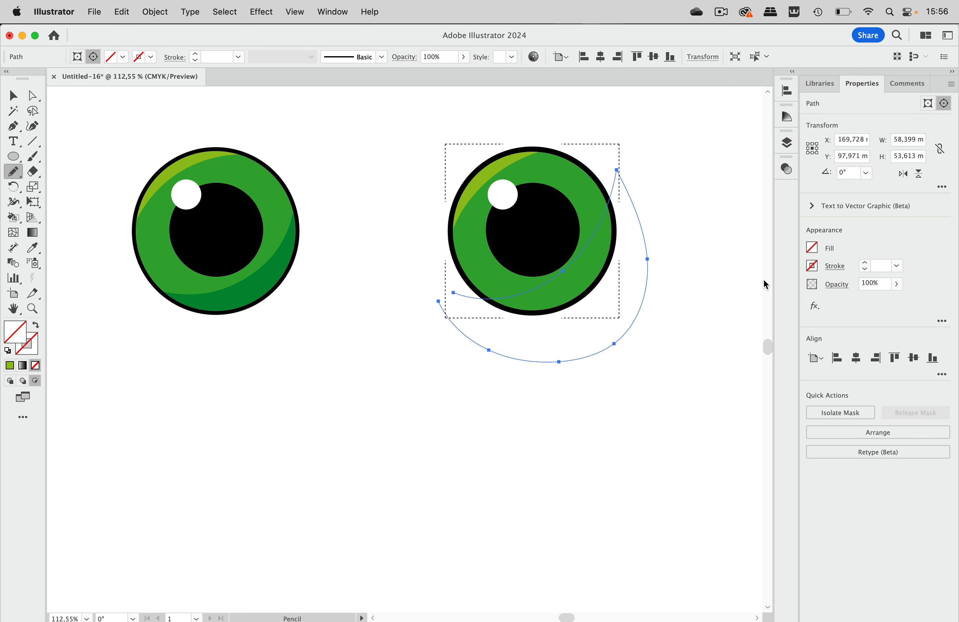
{"action": "left_click", "coordinate": [812, 247]}
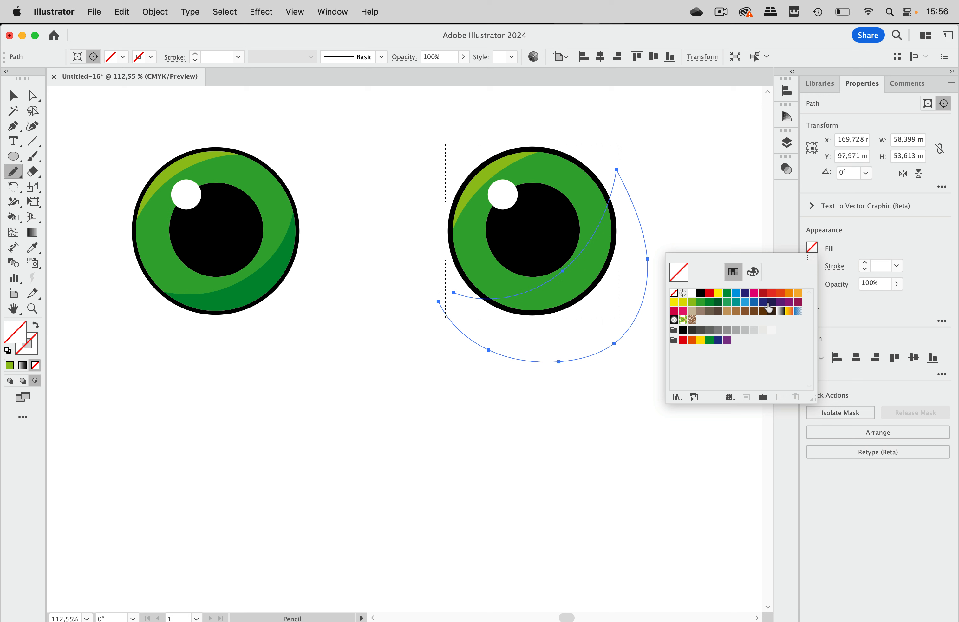
{"action": "left_click", "coordinate": [709, 301]}
{"action": "left_click", "coordinate": [721, 227]}
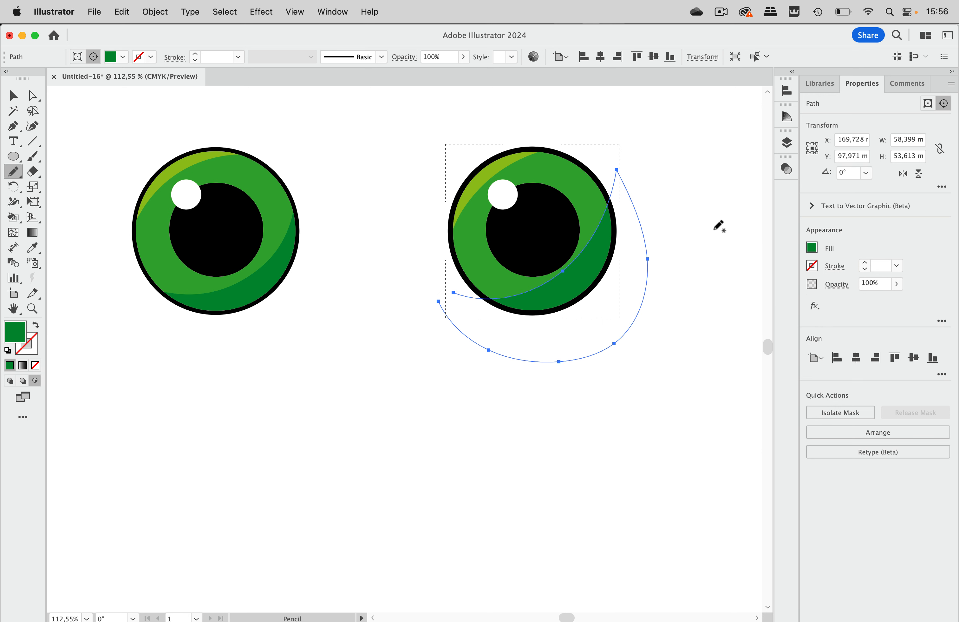
{"action": "left_click", "coordinate": [13, 97]}
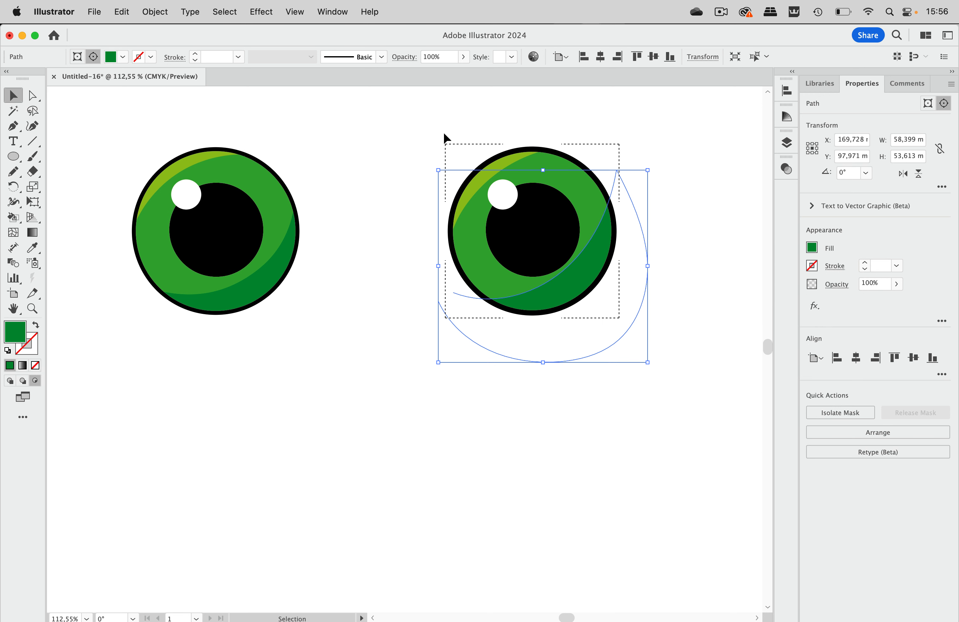
{"action": "left_click", "coordinate": [405, 139]}
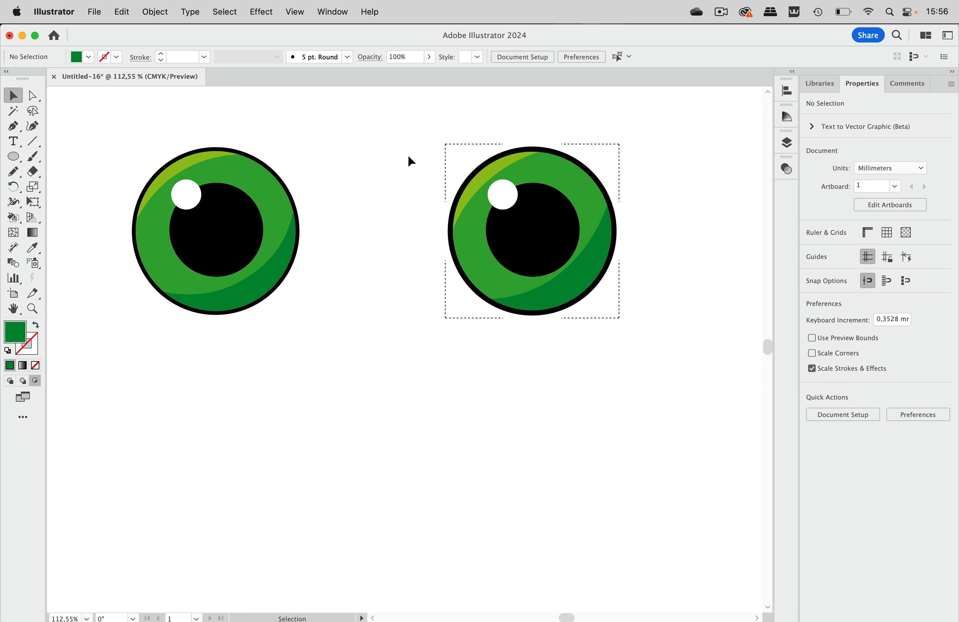
Leave the right eye's Draw Inside mode and return to normal drawing mode
{"action": "key", "text": "shift+d"}
{"action": "left_click_drag", "start_coordinate": [676, 221], "coordinate": [642, 195]}
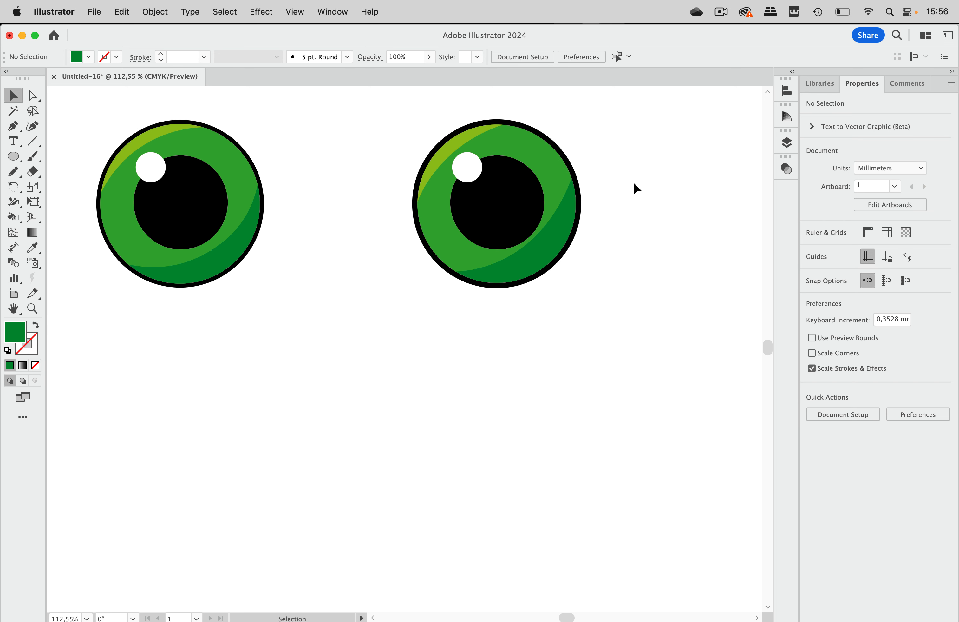
Expand both eyes' clip groups in the layer structure and examine each group's clipping ellipse and clipped shapes
{"action": "left_click", "coordinate": [787, 142]}
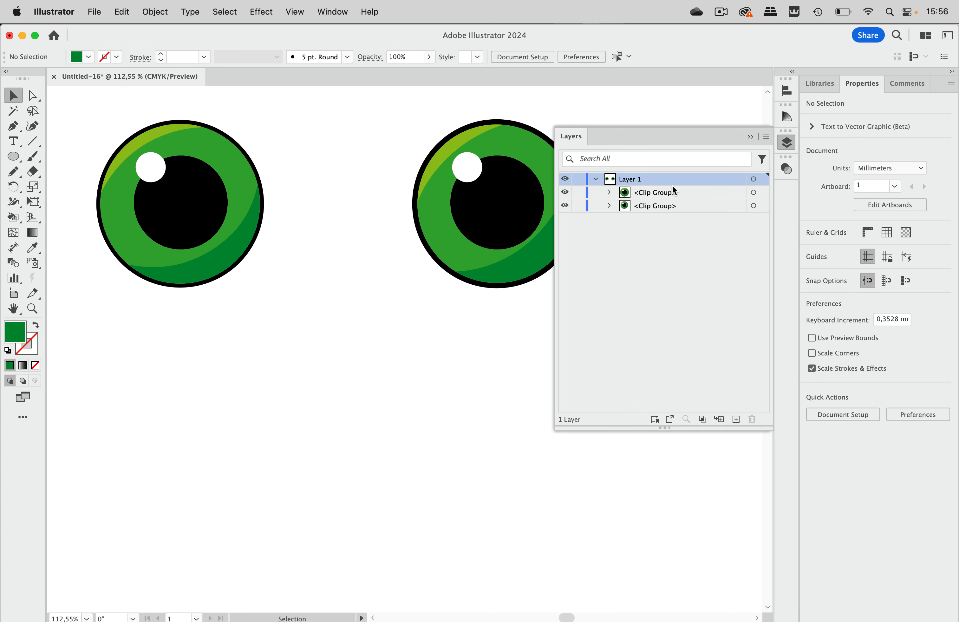
{"action": "left_click", "coordinate": [694, 191]}
{"action": "left_click", "coordinate": [686, 207]}
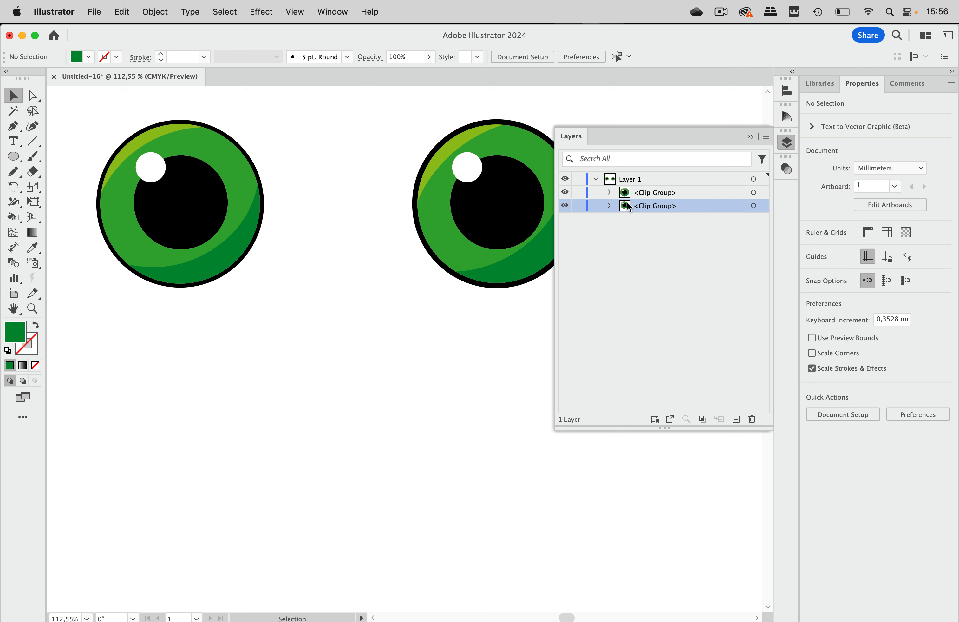
{"action": "left_click", "coordinate": [610, 192]}
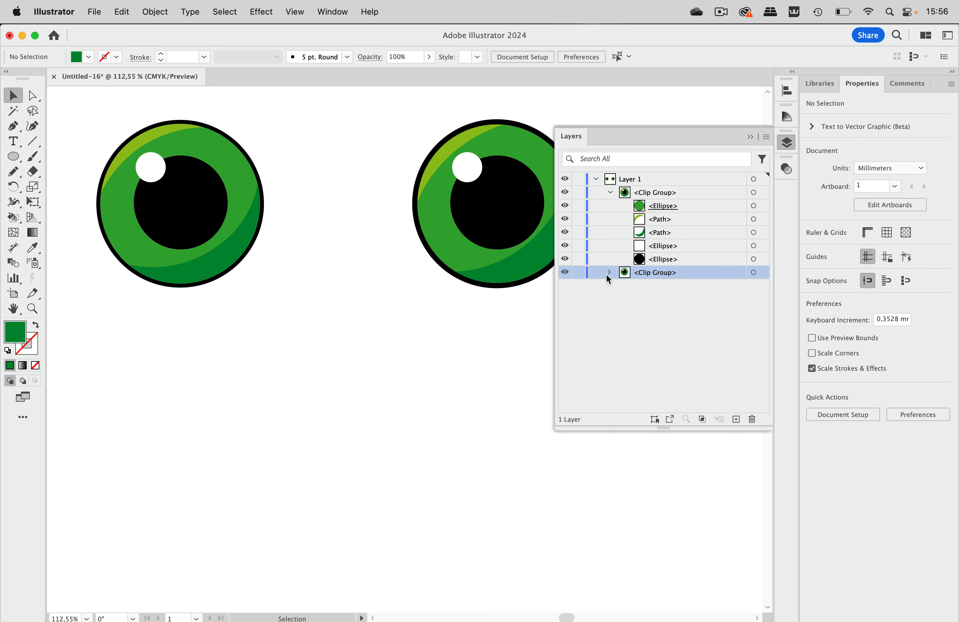
{"action": "left_click", "coordinate": [608, 272]}
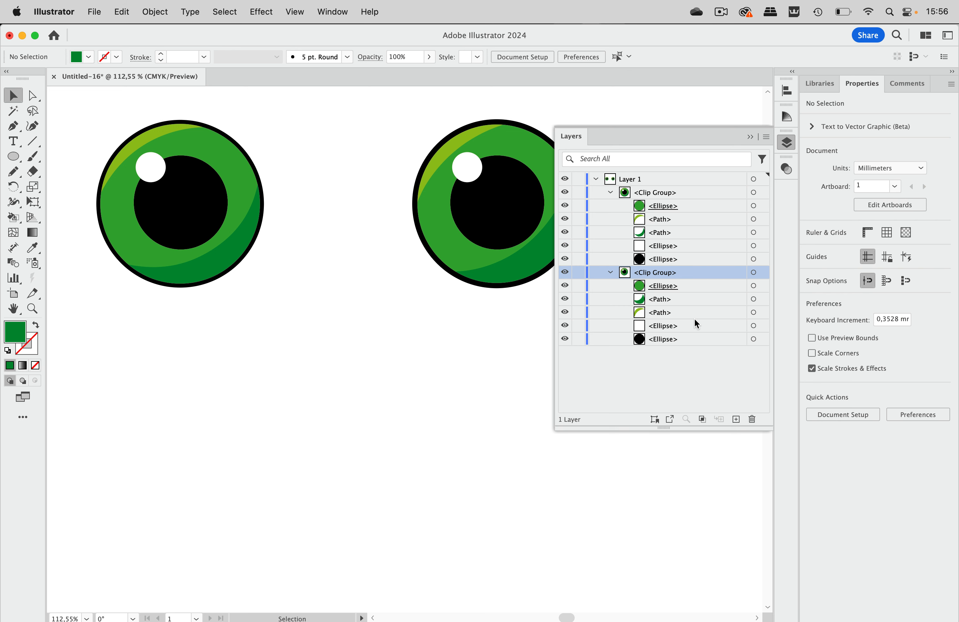
{"action": "left_click", "coordinate": [694, 287]}
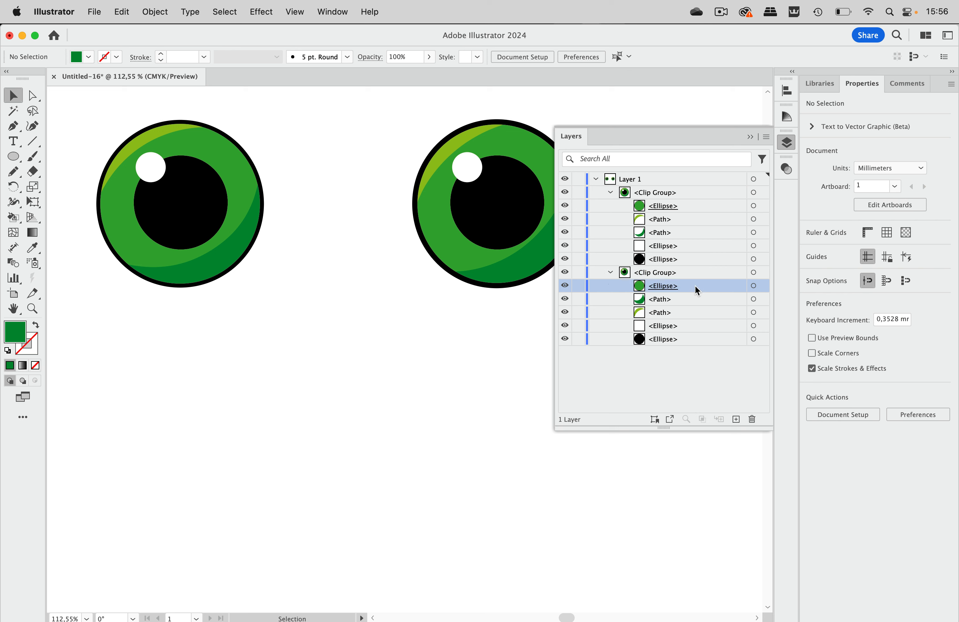
{"action": "left_click", "coordinate": [699, 210]}
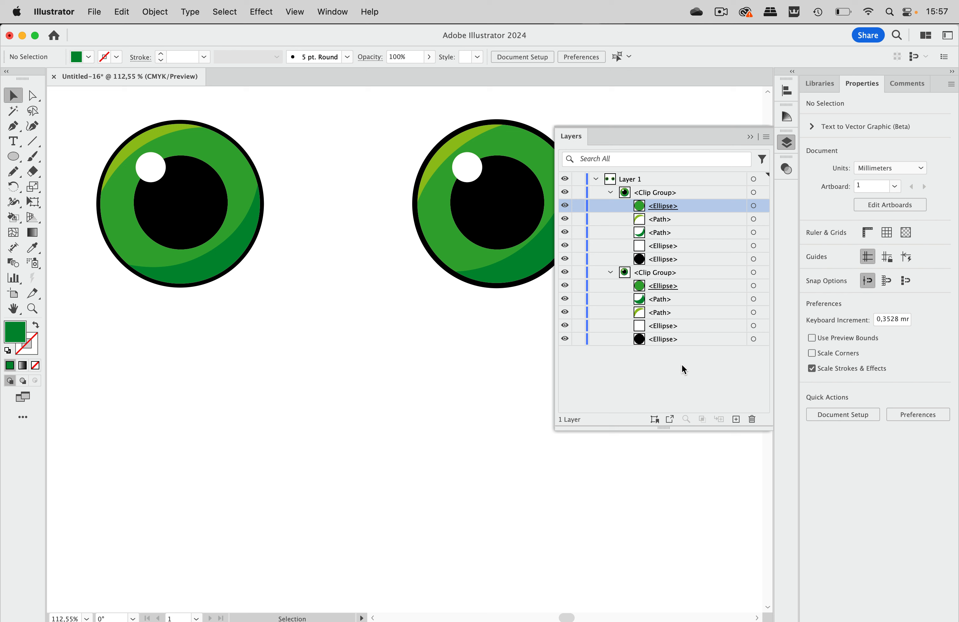
{"action": "left_click", "coordinate": [750, 137]}
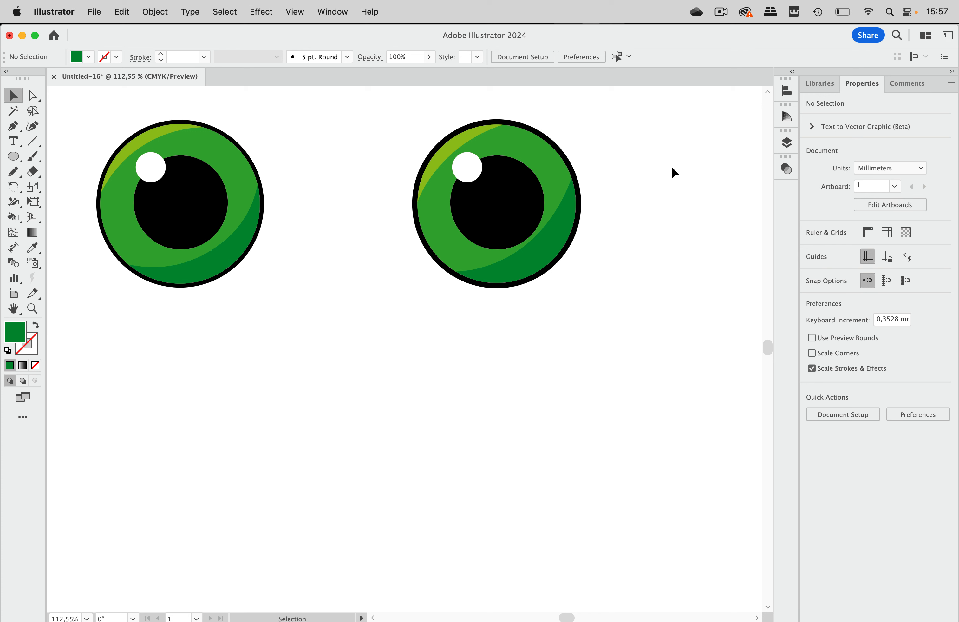
{"action": "left_click", "coordinate": [786, 143]}
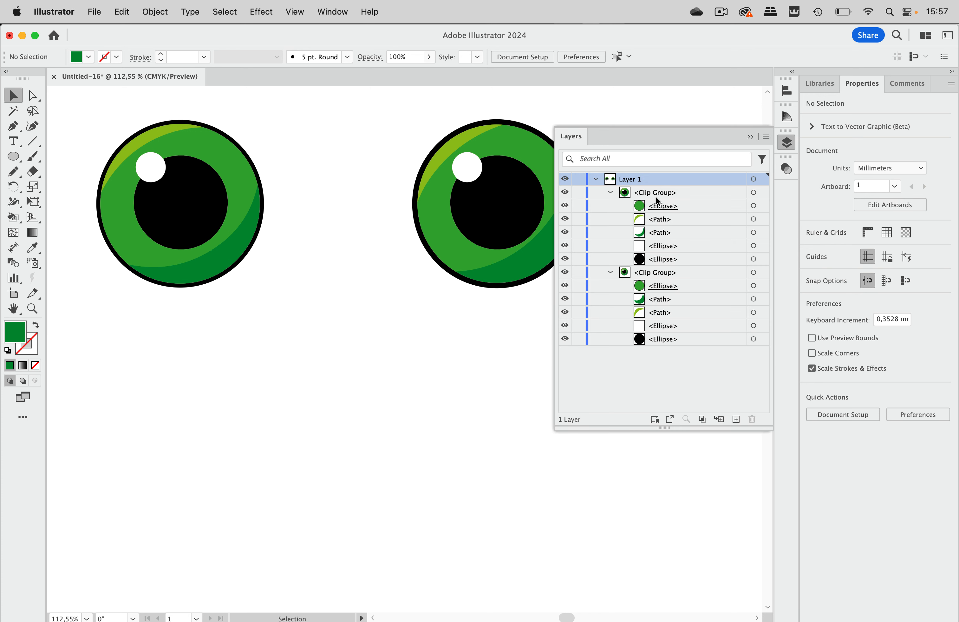
{"action": "left_click", "coordinate": [786, 142]}
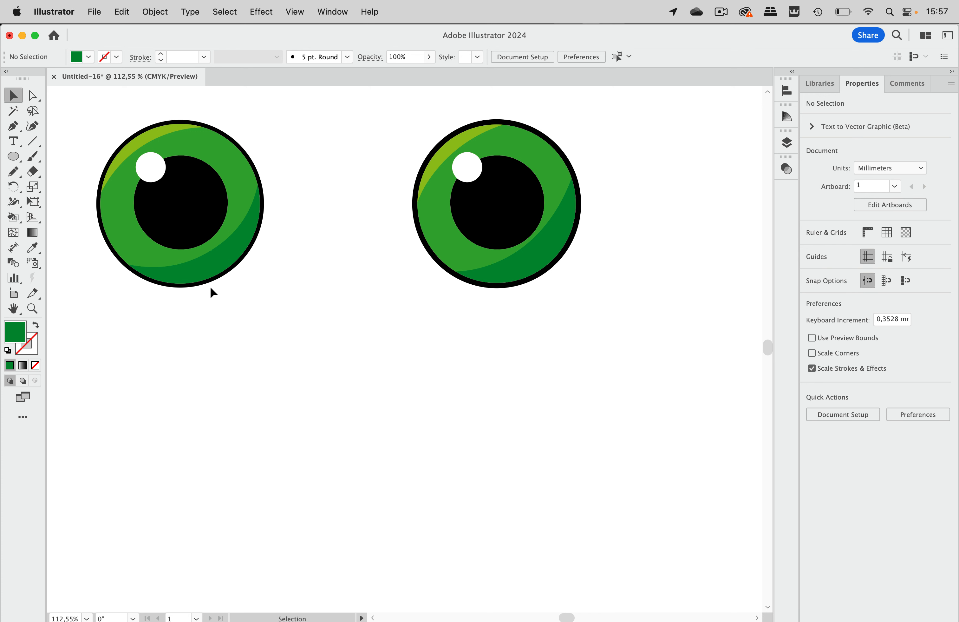
Move the left eye closer to the right one, at about X 85.3 and Y 87.3 mm, and nudge the right eye slightly
{"action": "left_click_drag", "start_coordinate": [210, 262], "coordinate": [250, 265]}
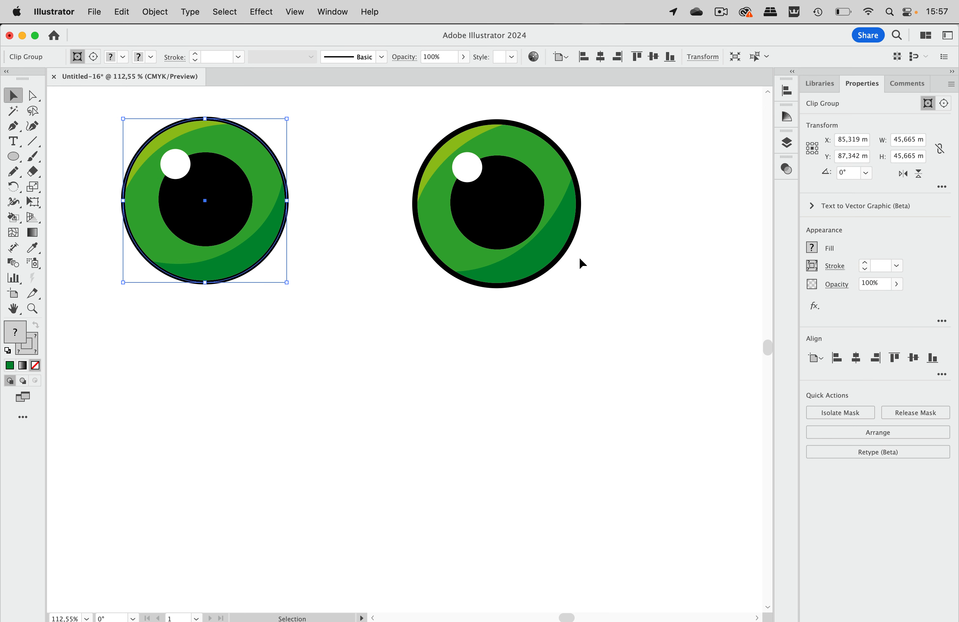
{"action": "mouse_move", "coordinate": [534, 254]}
{"action": "left_mouse_down"}
{"action": "mouse_move", "coordinate": [600, 256]}
{"action": "mouse_move", "coordinate": [530, 252]}
{"action": "left_mouse_up"}
{"action": "left_click", "coordinate": [197, 200]}
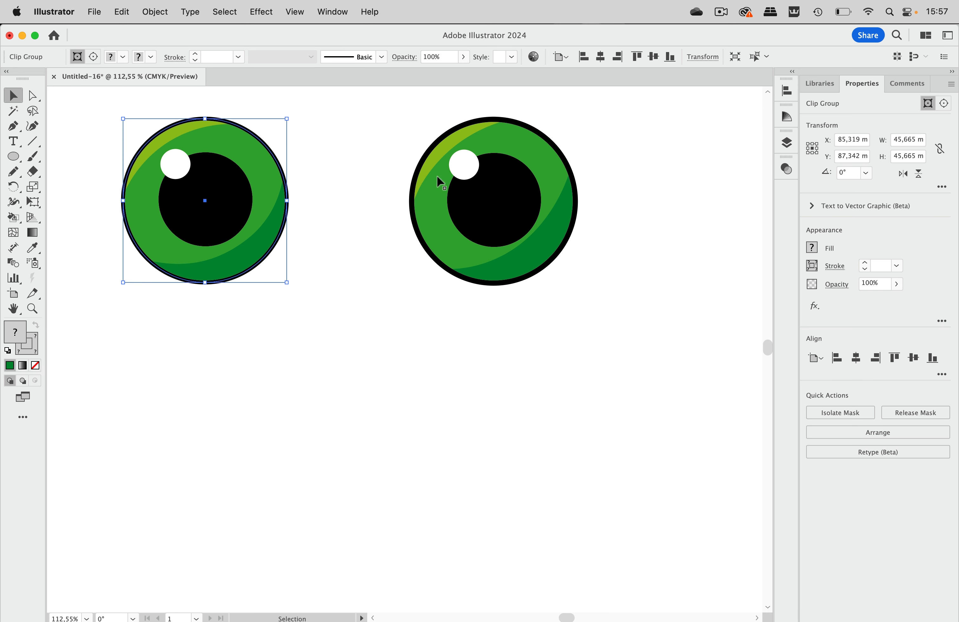
{"action": "left_click", "coordinate": [508, 197]}
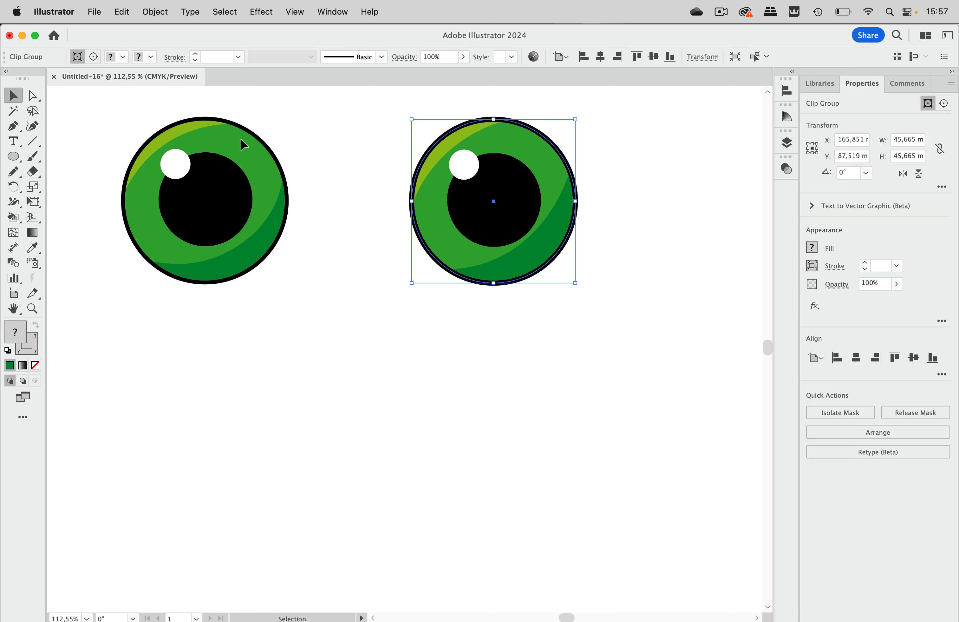
{"action": "left_click", "coordinate": [326, 159]}
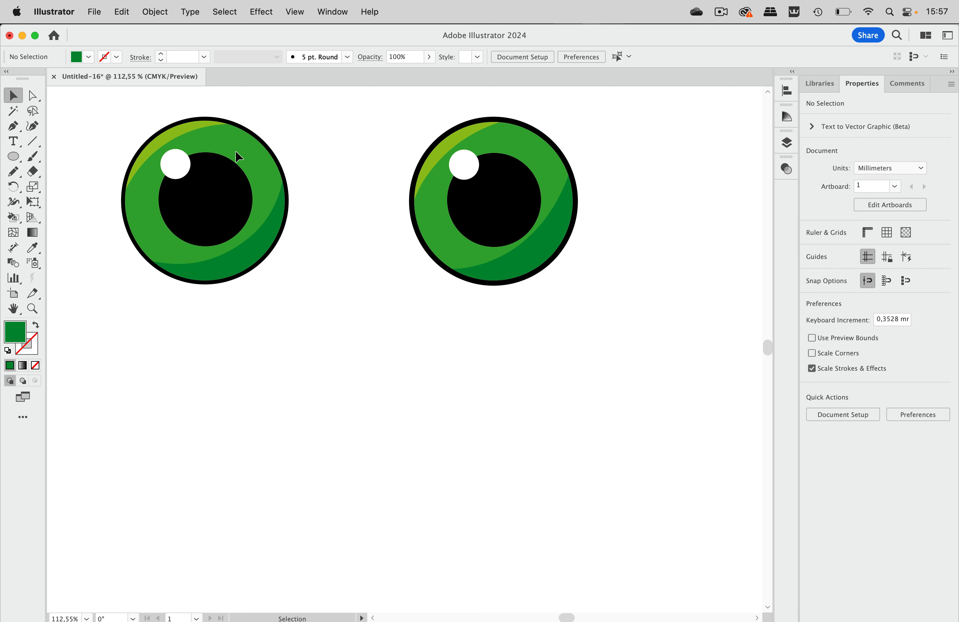
Select the left eye through different parts of its clip group and nudge it slightly up and to the right
{"action": "left_click", "coordinate": [266, 149]}
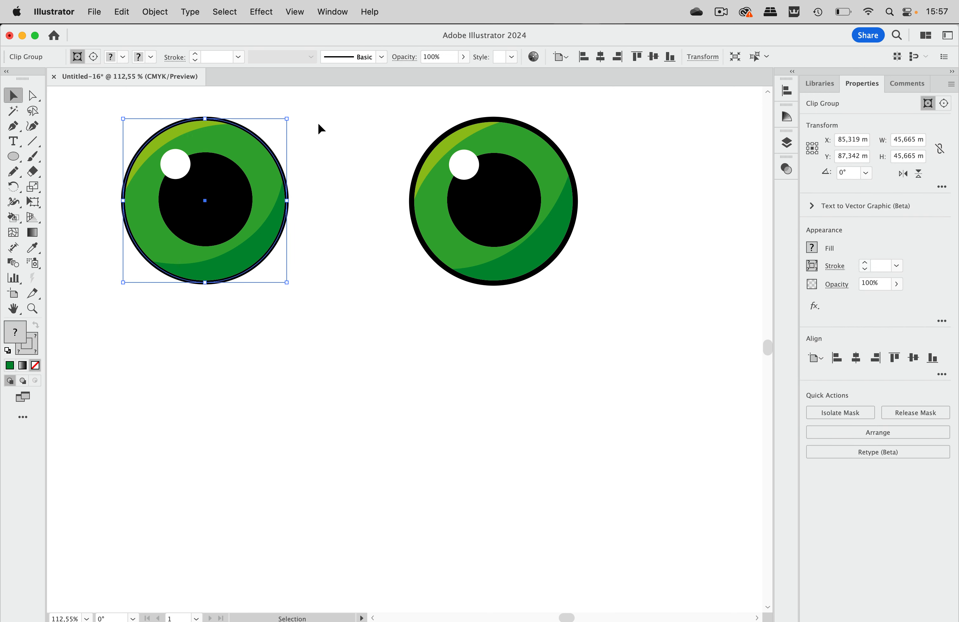
{"action": "left_click", "coordinate": [319, 129]}
{"action": "left_click", "coordinate": [178, 128]}
{"action": "left_click", "coordinate": [324, 137]}
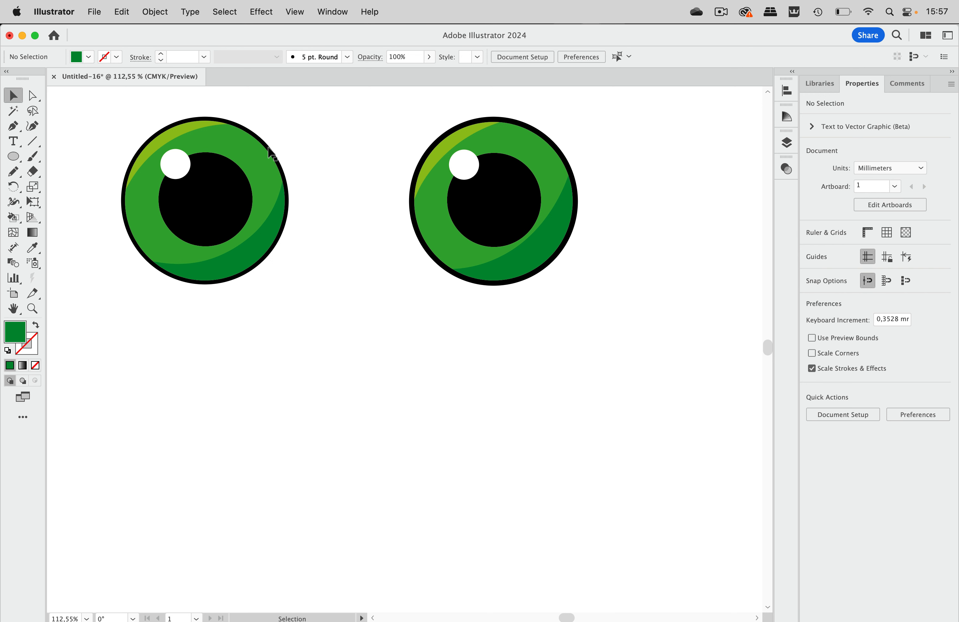
{"action": "mouse_move", "coordinate": [271, 153]}
{"action": "left_mouse_down"}
{"action": "mouse_move", "coordinate": [313, 154]}
{"action": "mouse_move", "coordinate": [250, 150]}
{"action": "mouse_move", "coordinate": [273, 150]}
{"action": "left_mouse_up"}
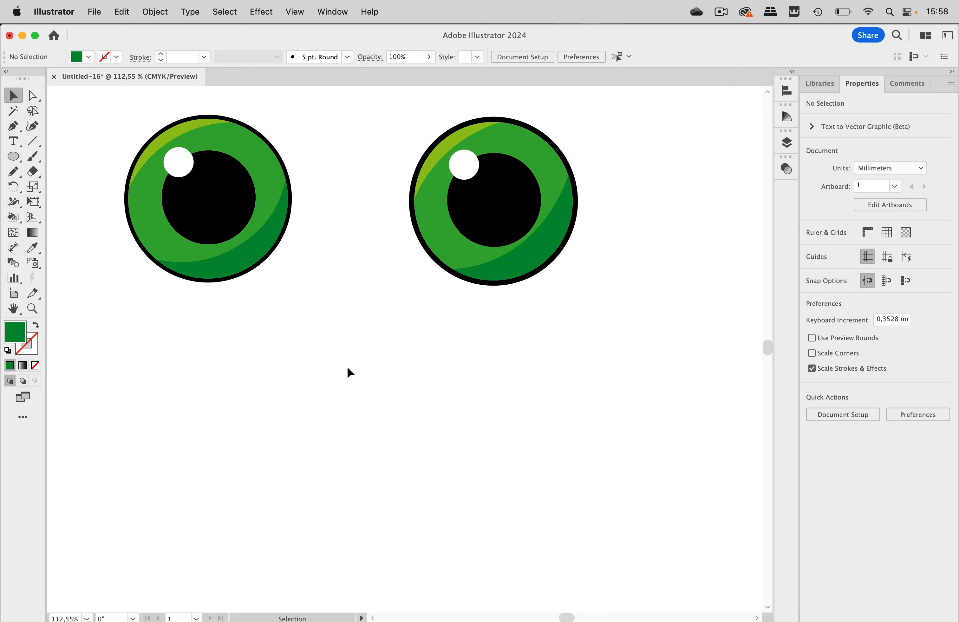
Use Direct Selection to examine the dark green shadow paths inside the right and left eyes individually
{"action": "left_click", "coordinate": [39, 98]}
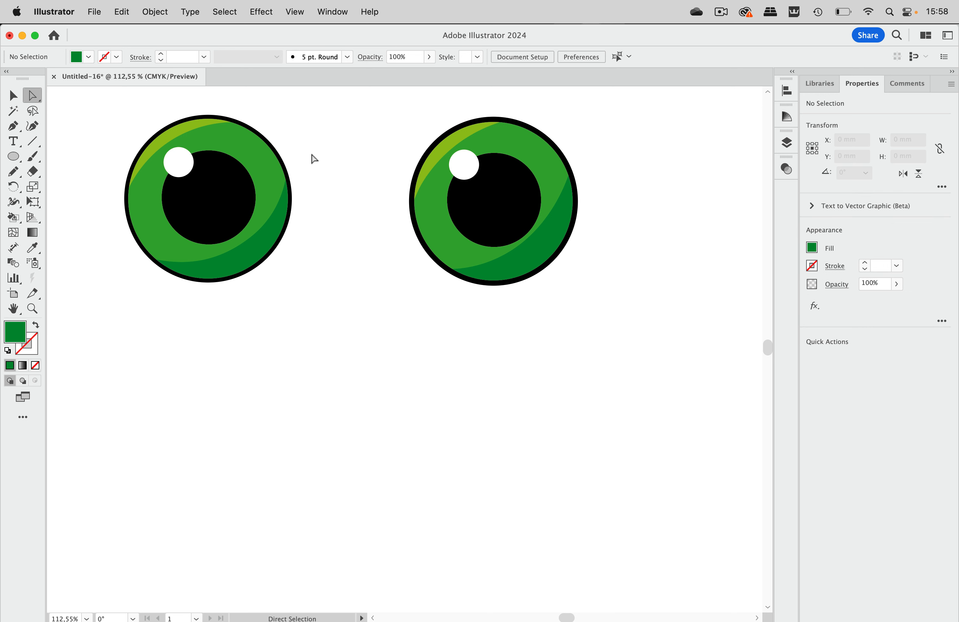
{"action": "left_click", "coordinate": [549, 240]}
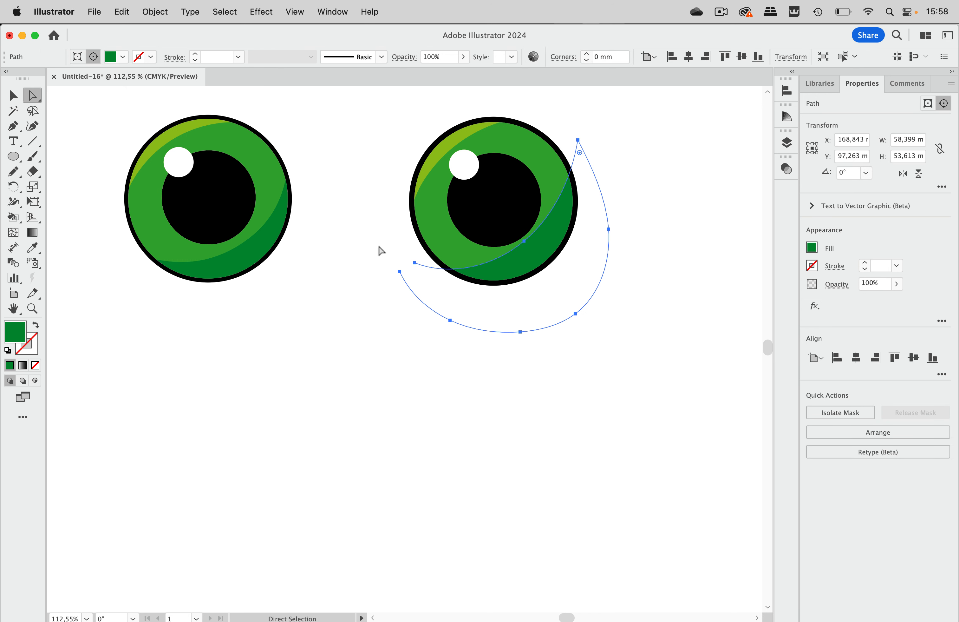
{"action": "left_click", "coordinate": [238, 259]}
{"action": "left_click_drag", "start_coordinate": [239, 257], "coordinate": [238, 264]}
{"action": "left_click", "coordinate": [354, 166]}
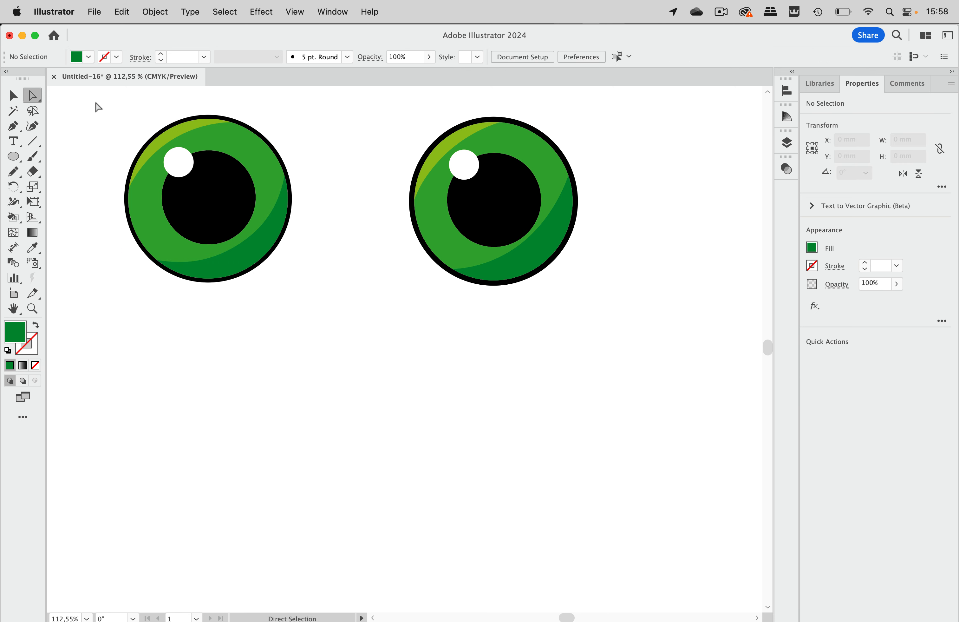
Crop the right eye's clip group with Pathfinder Crop and view the artwork in Outline mode
{"action": "left_click", "coordinate": [13, 95]}
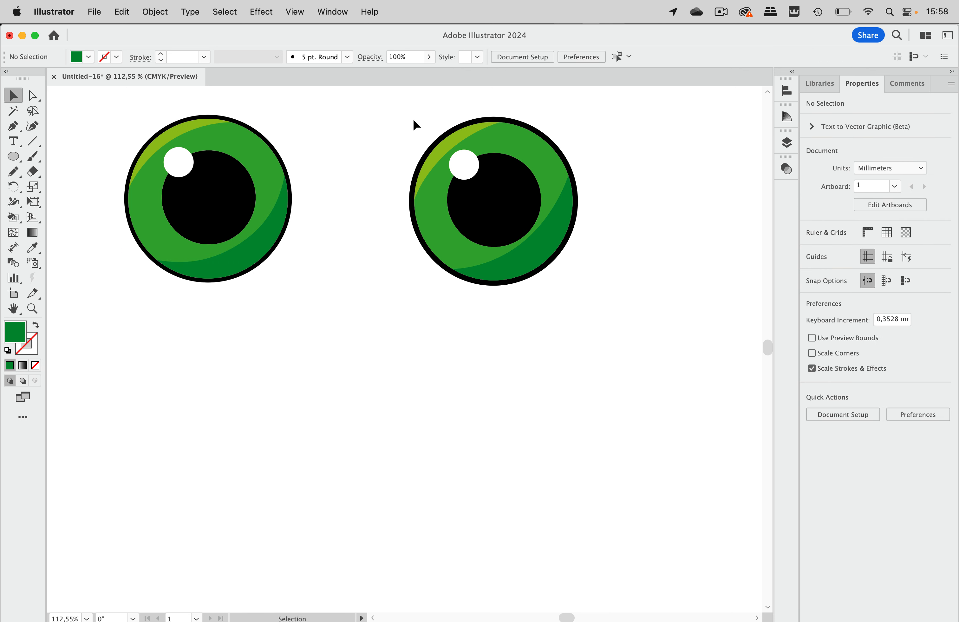
{"action": "left_click", "coordinate": [505, 210]}
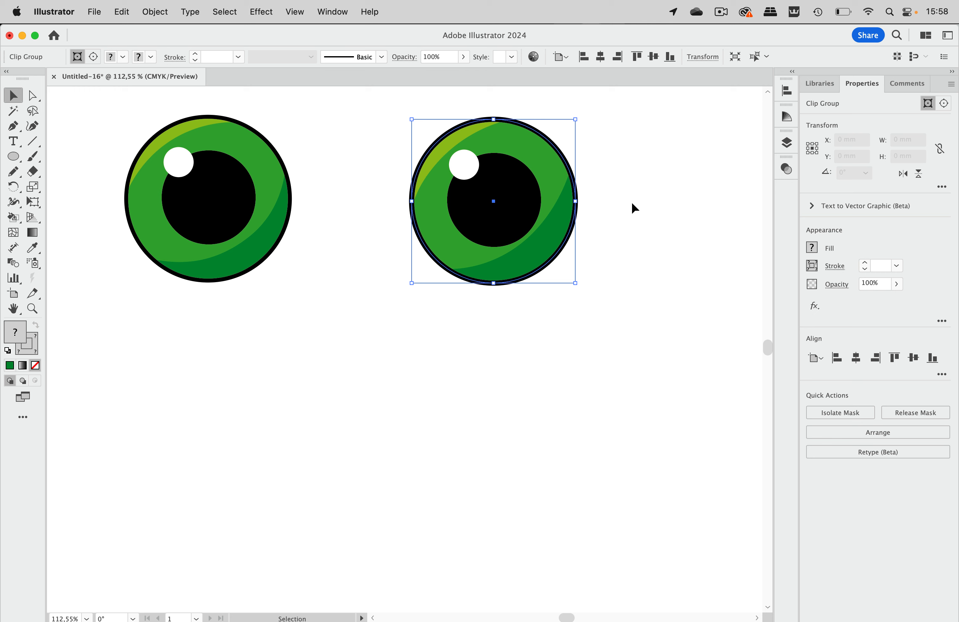
{"action": "left_click", "coordinate": [333, 11]}
{"action": "scroll", "coordinate": [381, 484], "scroll_direction": "down", "scroll_amount": 5}
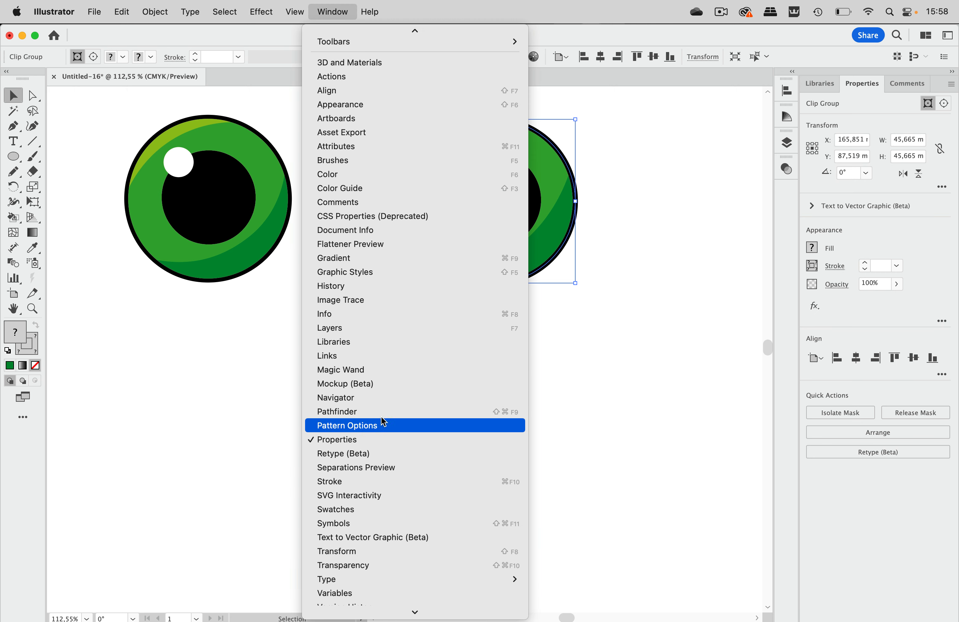
{"action": "left_click", "coordinate": [384, 412]}
{"action": "left_click_drag", "start_coordinate": [754, 245], "coordinate": [681, 146]}
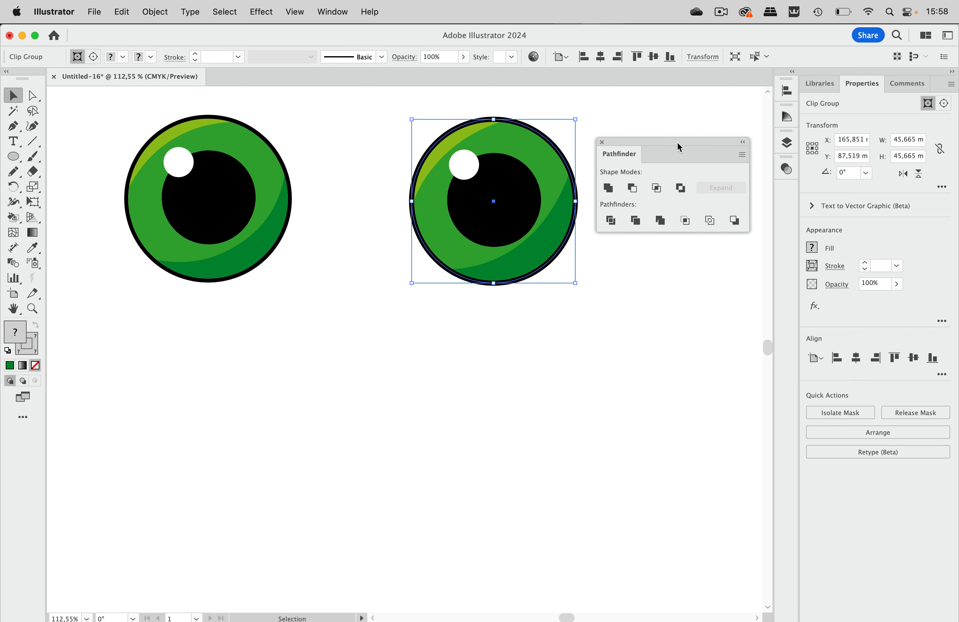
{"action": "left_click", "coordinate": [685, 220]}
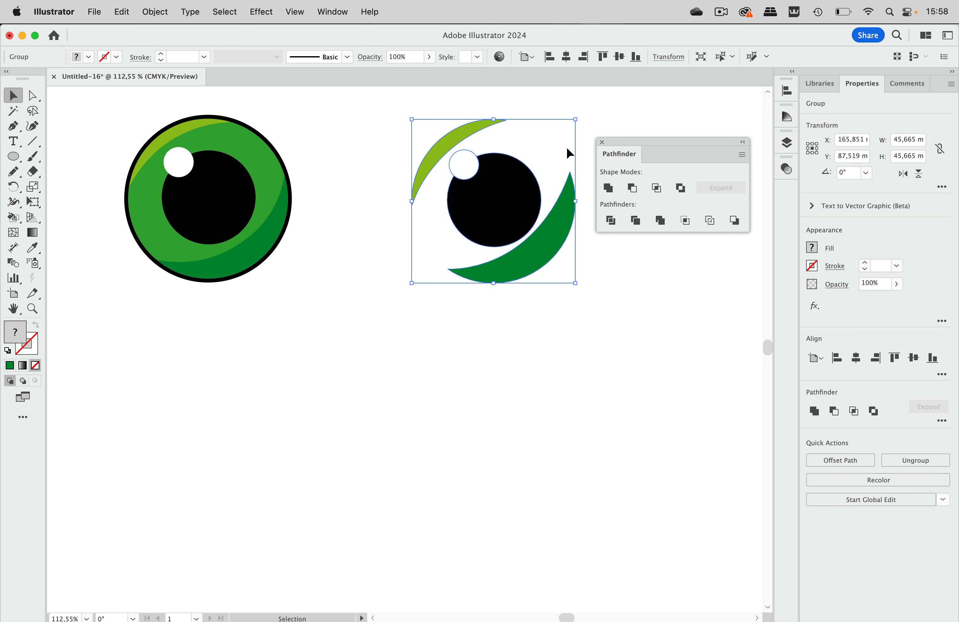
{"action": "left_click", "coordinate": [639, 276]}
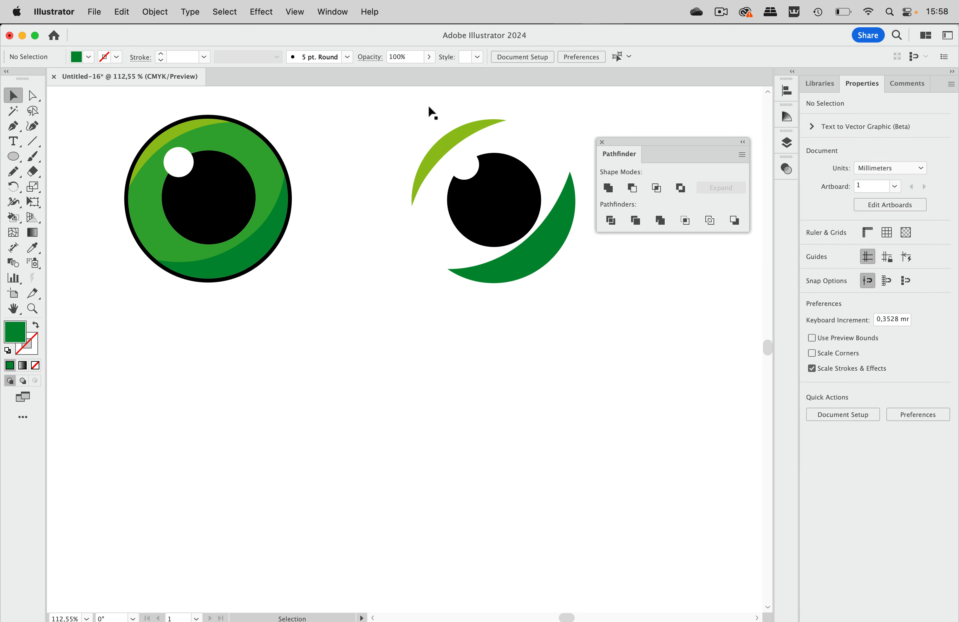
{"action": "left_click", "coordinate": [308, 12]}
{"action": "left_click", "coordinate": [303, 47]}
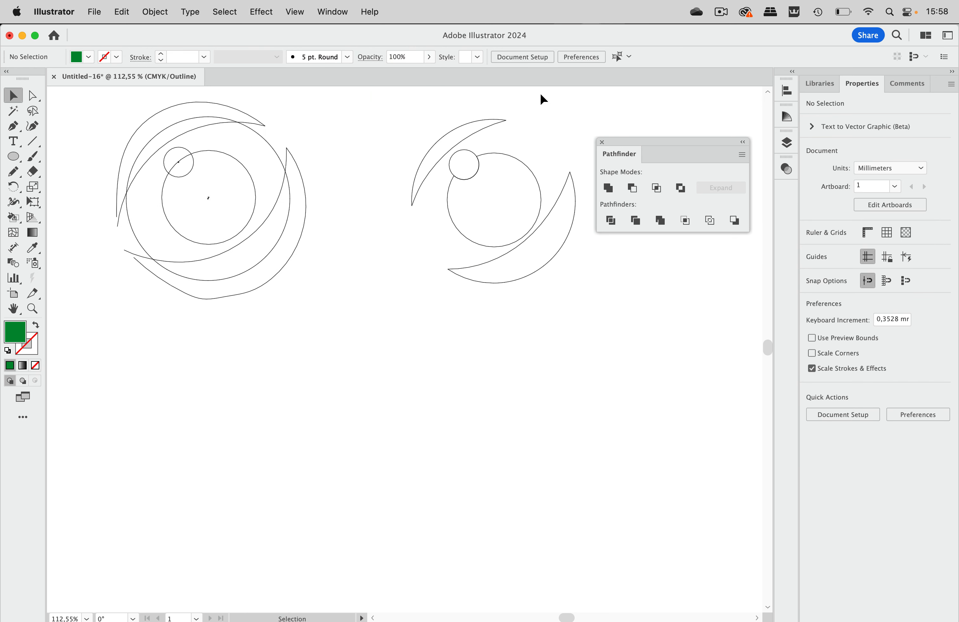
Undo the right eye's crop and the last nudges of both eyes, restore the Preview display and close Pathfinder
{"action": "key", "text": "super+z"}
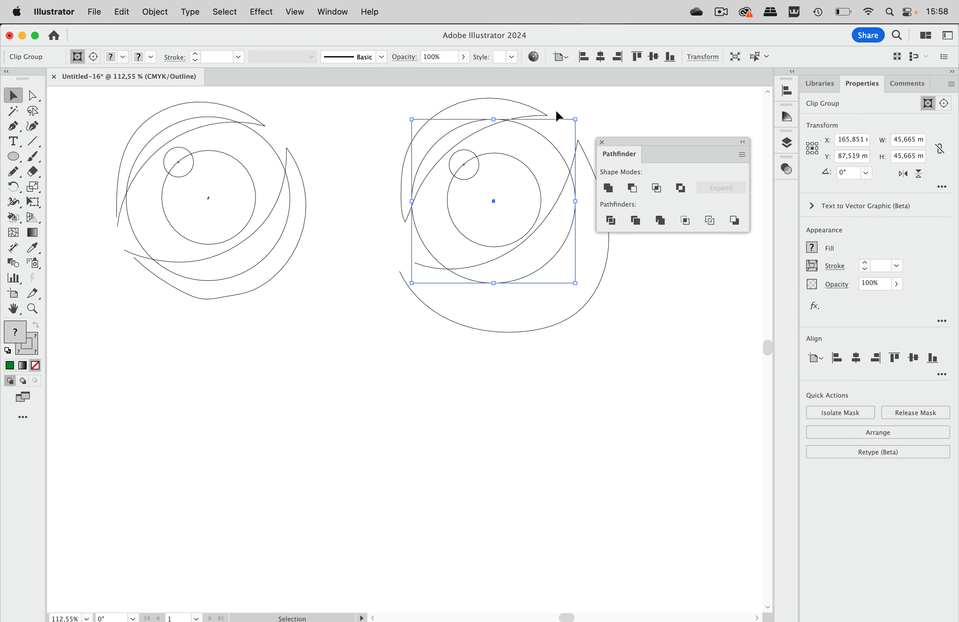
{"action": "left_click", "coordinate": [614, 110]}
{"action": "left_click_drag", "start_coordinate": [623, 142], "coordinate": [648, 285]}
{"action": "key", "text": "super+y"}
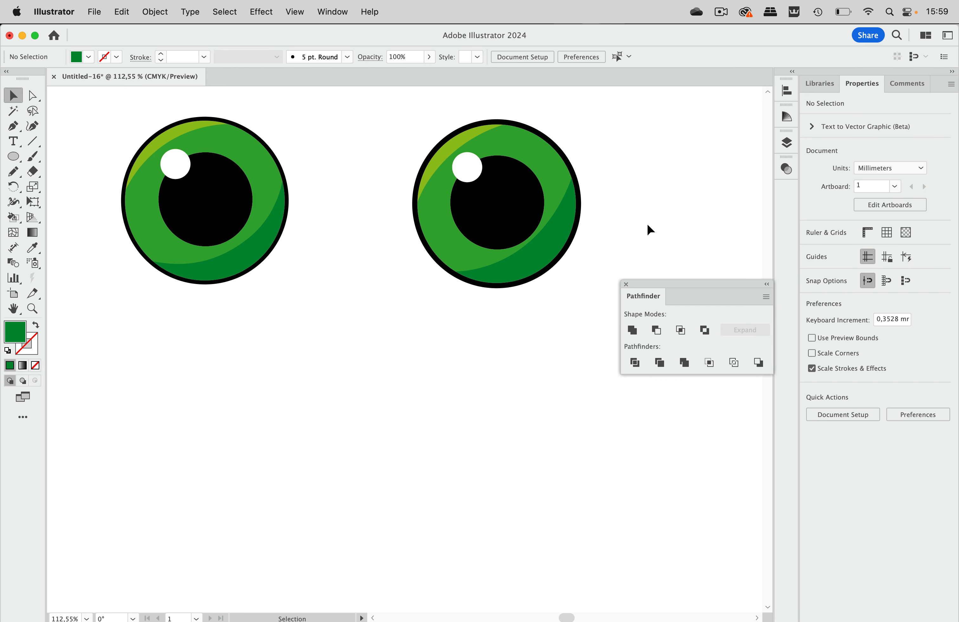
{"action": "left_click", "coordinate": [626, 284]}
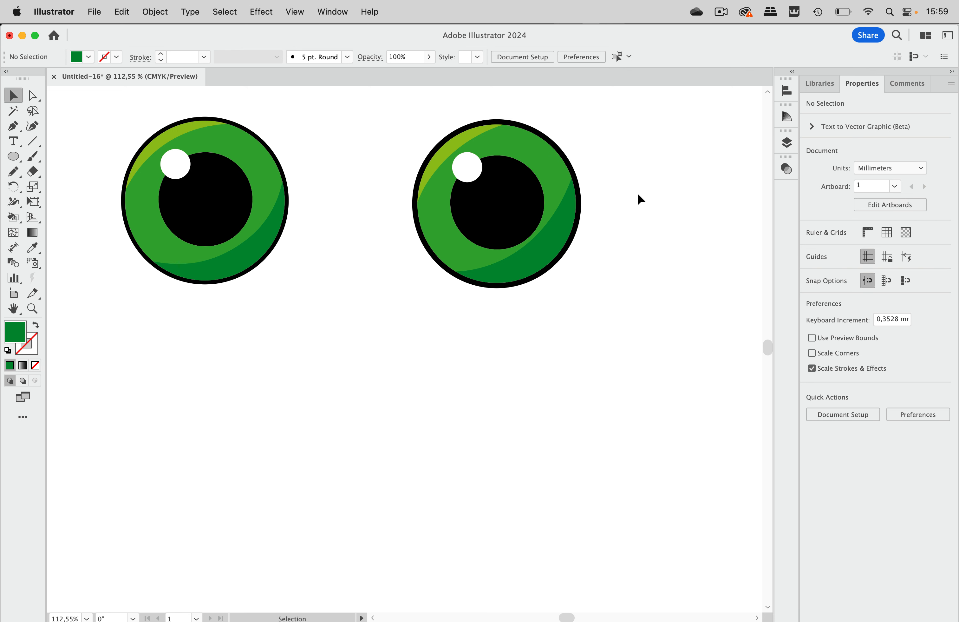
Select both eyes' clip groups together and release their clipping masks
{"action": "left_click", "coordinate": [204, 207]}
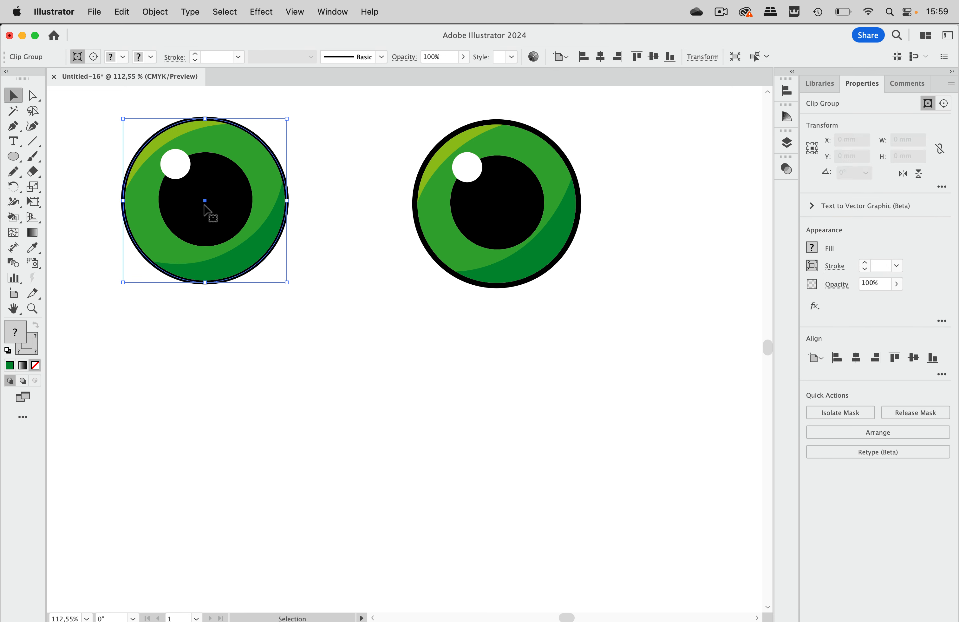
{"action": "left_click_drag", "start_coordinate": [117, 117], "coordinate": [580, 249]}
{"action": "key", "text": "super+z"}
{"action": "left_click_drag", "start_coordinate": [101, 106], "coordinate": [619, 299]}
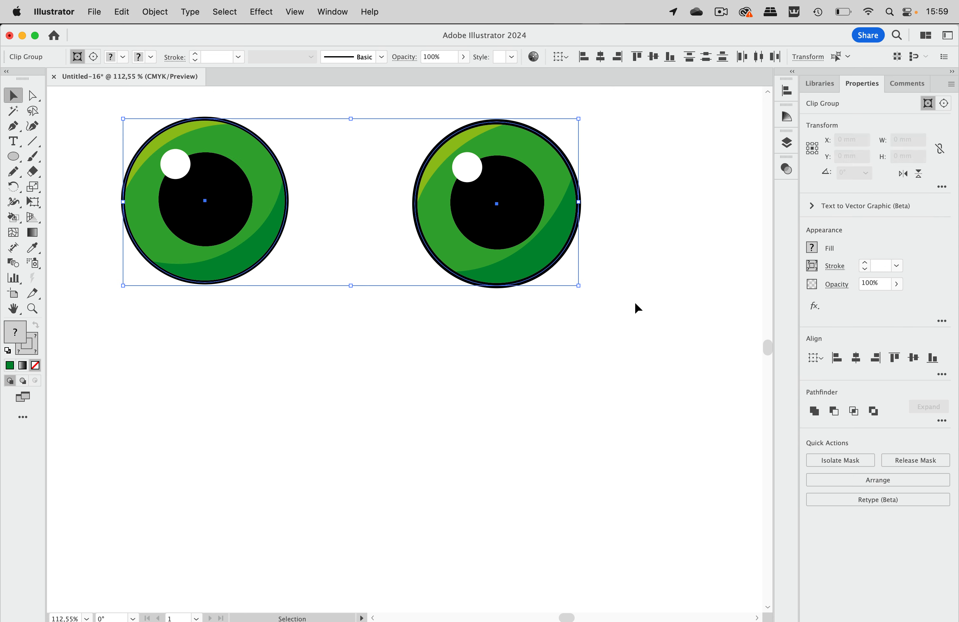
{"action": "left_click", "coordinate": [157, 12]}
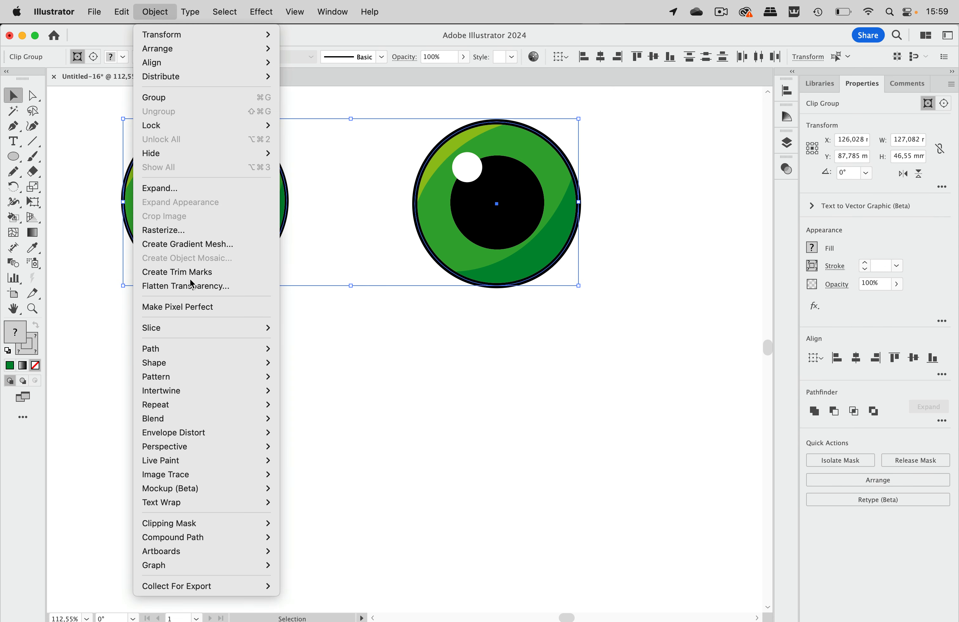
{"action": "mouse_move", "coordinate": [229, 586]}
{"action": "mouse_move", "coordinate": [234, 525]}
{"action": "left_click", "coordinate": [318, 540]}
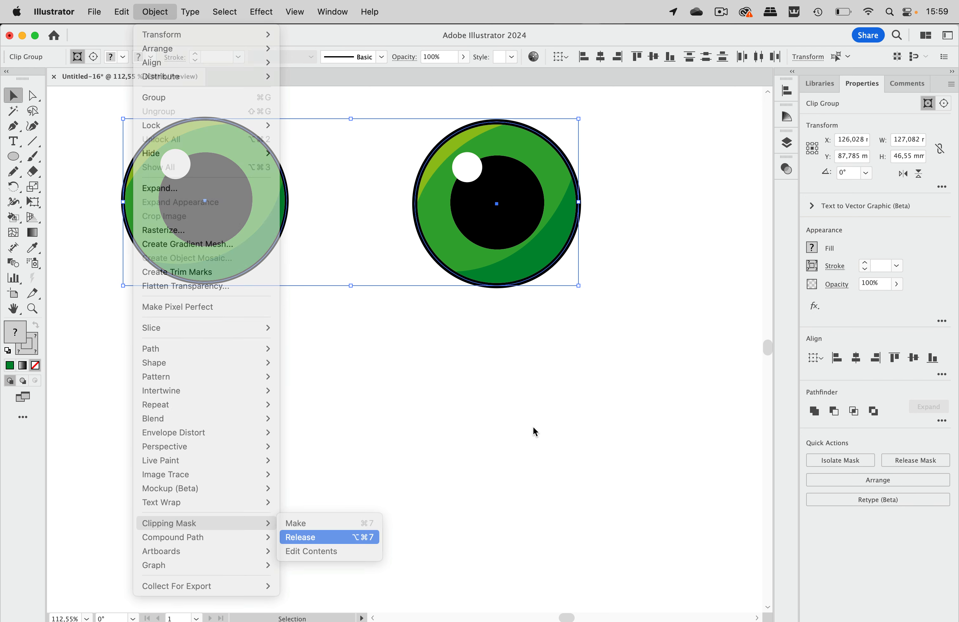
{"action": "left_click", "coordinate": [620, 383]}
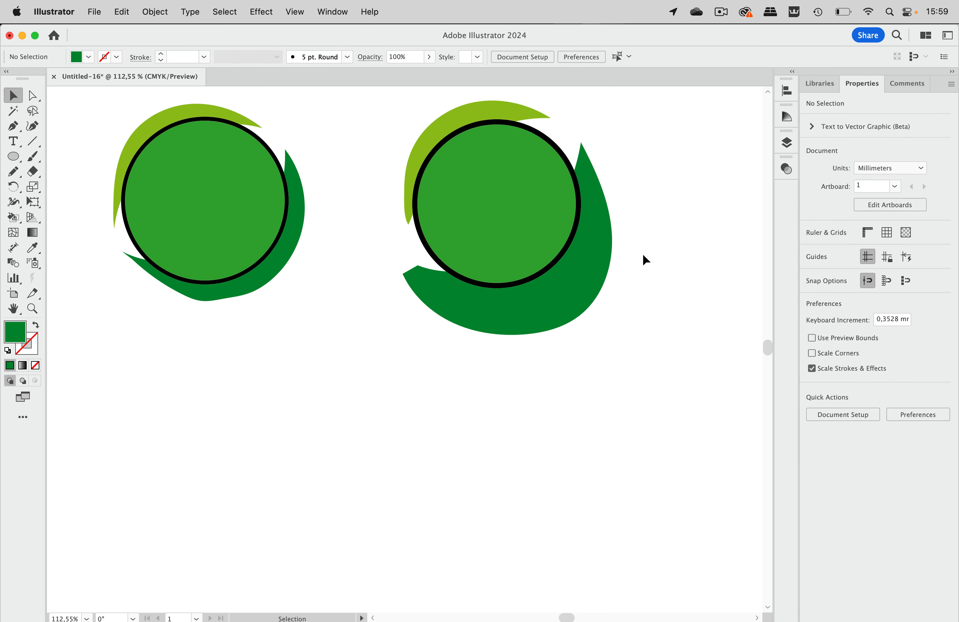
Remove the green fill from both eyes' outline circles
{"action": "left_click", "coordinate": [227, 221]}
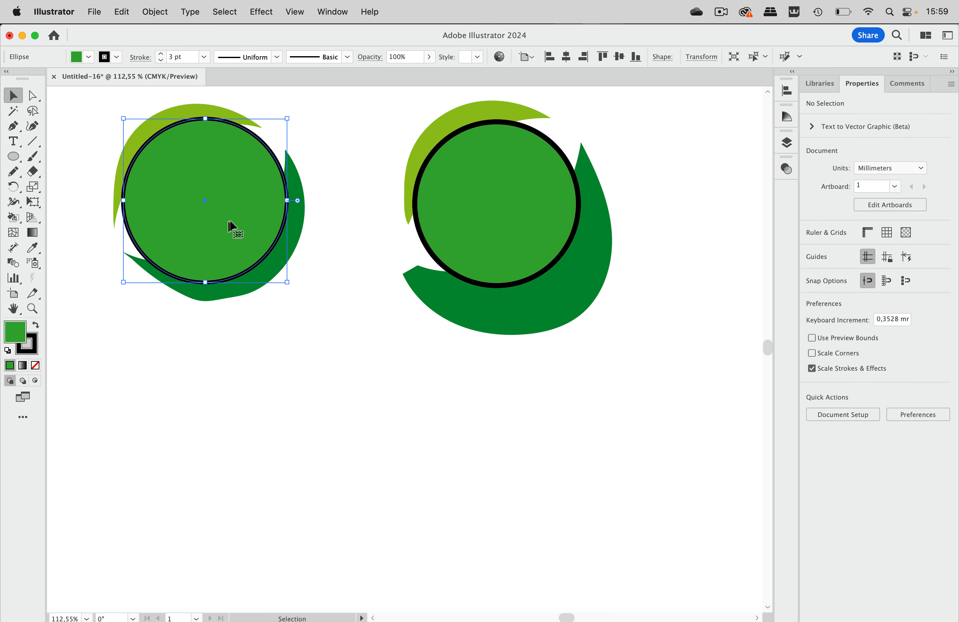
{"action": "left_click", "coordinate": [463, 206], "text": "shift"}
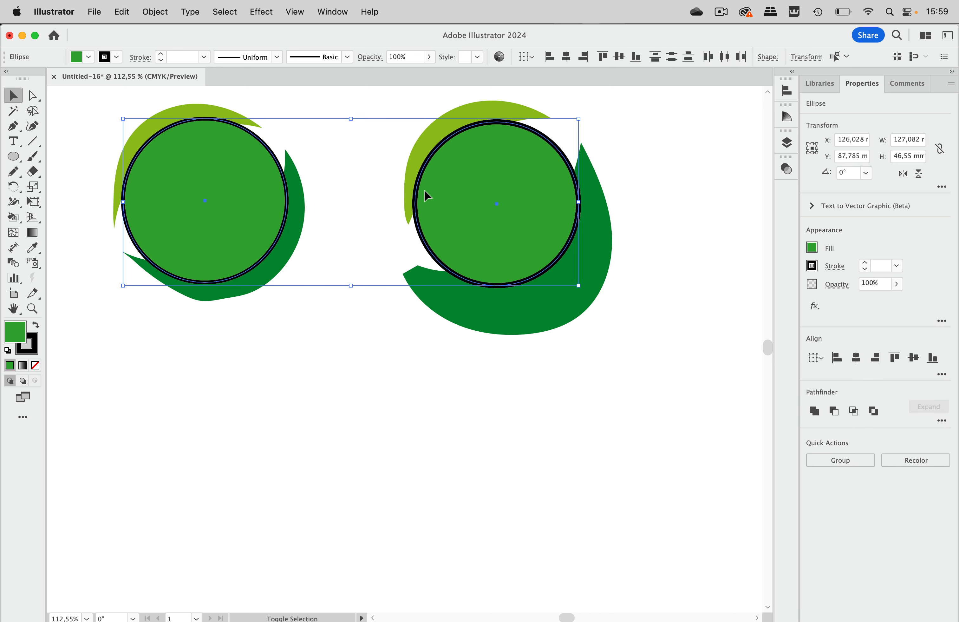
{"action": "left_click", "coordinate": [87, 56]}
{"action": "left_click", "coordinate": [12, 80]}
{"action": "left_click", "coordinate": [367, 102]}
{"action": "left_click", "coordinate": [366, 105]}
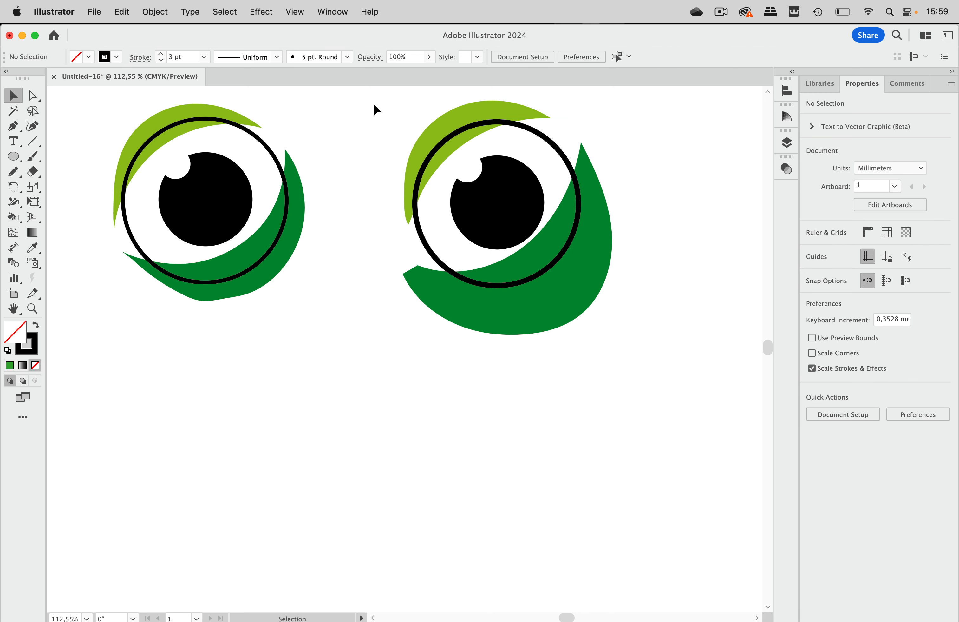
Draw a circle about 59 mm in diameter around the left eye, filled with medium green and without a stroke
{"action": "key", "text": "l"}
{"action": "left_click_drag", "start_coordinate": [109, 101], "coordinate": [312, 250]}
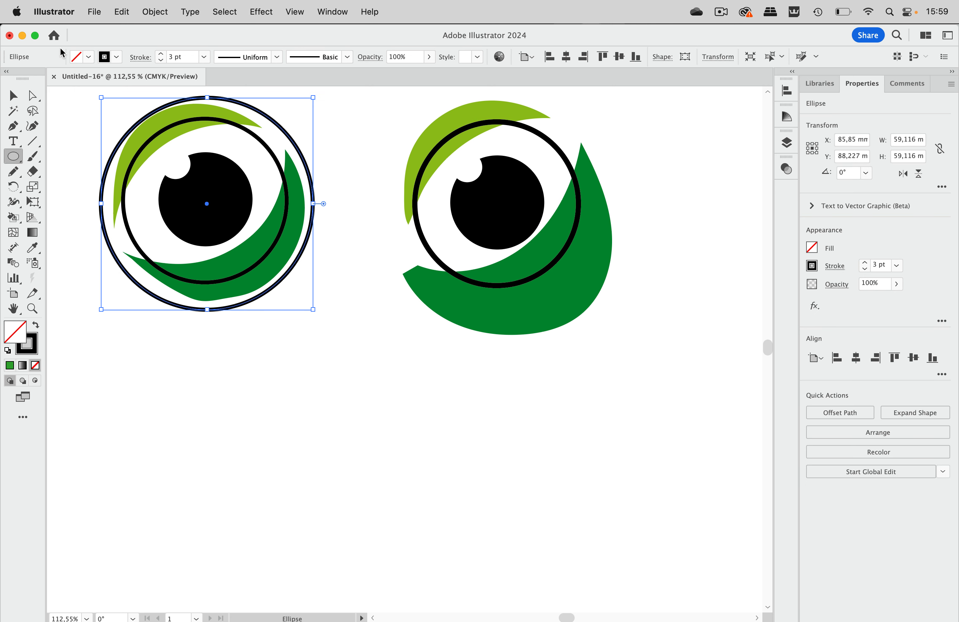
{"action": "left_click", "coordinate": [77, 58]}
{"action": "left_click", "coordinate": [8, 78]}
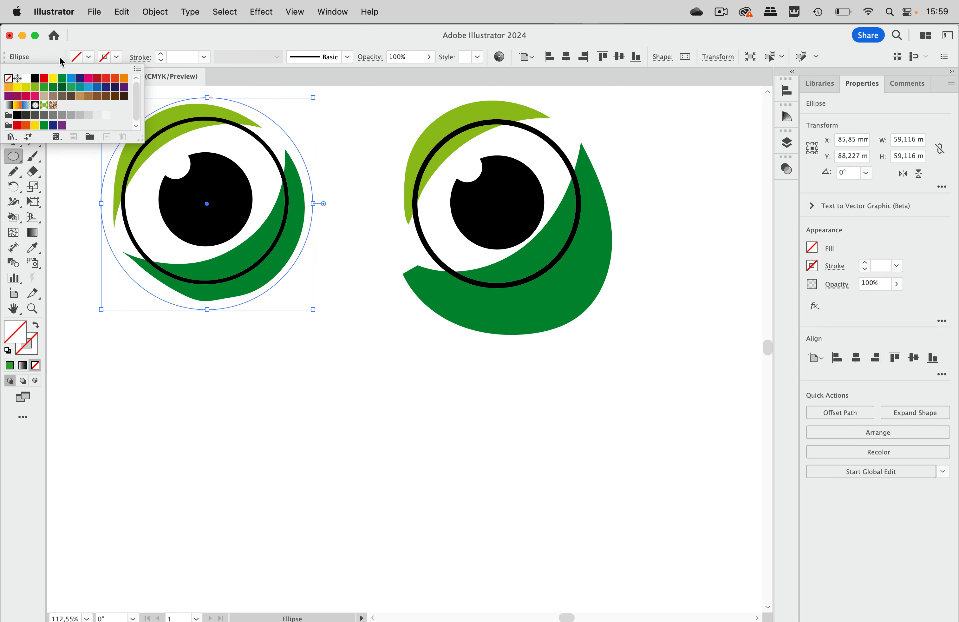
{"action": "left_click", "coordinate": [87, 57]}
{"action": "left_click", "coordinate": [44, 87]}
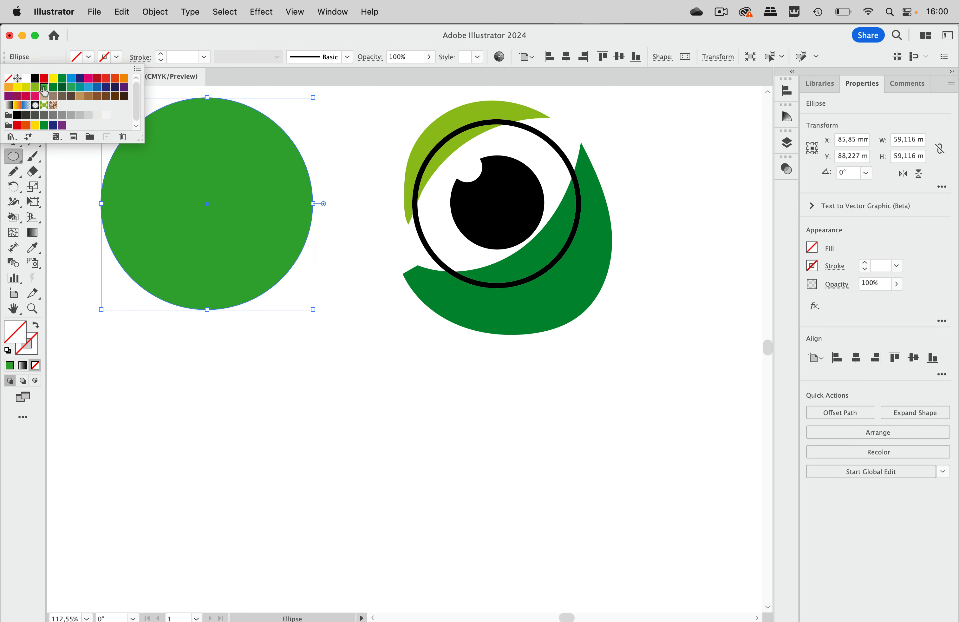
{"action": "left_click", "coordinate": [244, 39]}
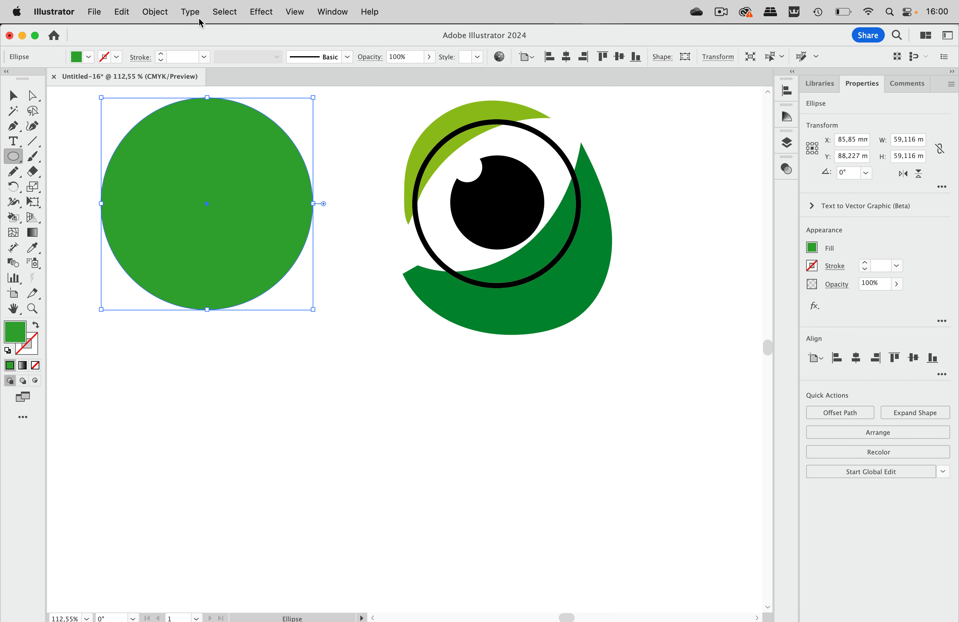
Send the large green circle behind the left eye's other shapes
{"action": "left_click", "coordinate": [157, 16]}
{"action": "mouse_move", "coordinate": [165, 47]}
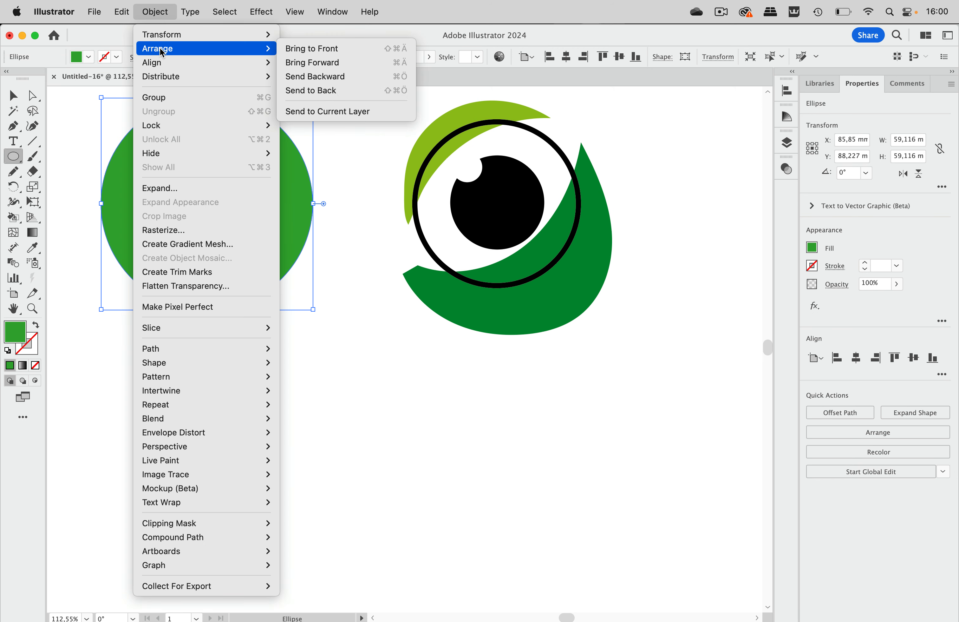
{"action": "left_click", "coordinate": [321, 89]}
{"action": "key", "text": "v"}
{"action": "left_click", "coordinate": [93, 114]}
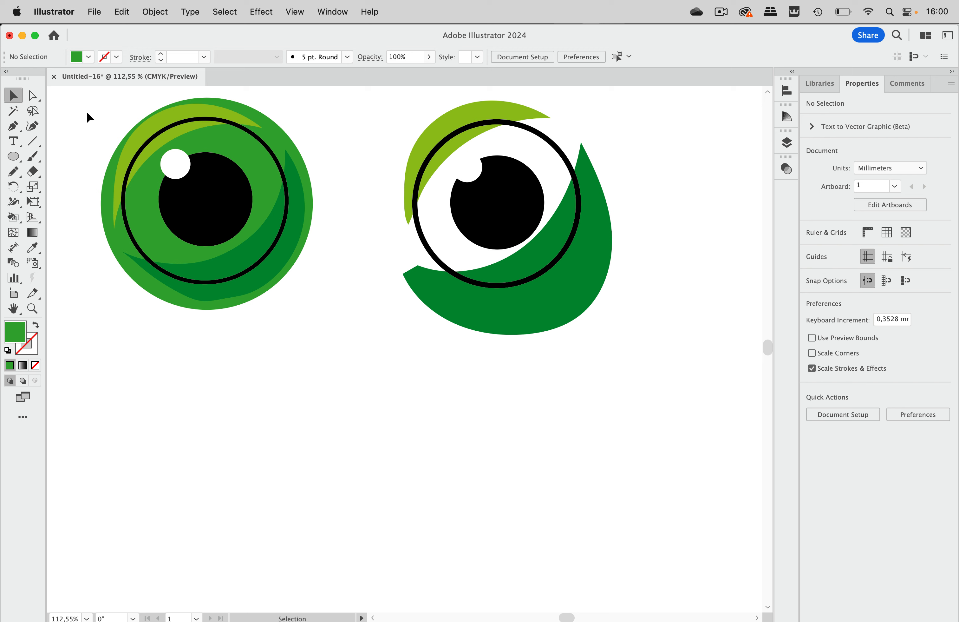
Make a clipping mask from all of the left eye's shapes, with the outline circle as the clipping path
{"action": "left_click_drag", "start_coordinate": [86, 112], "coordinate": [330, 305]}
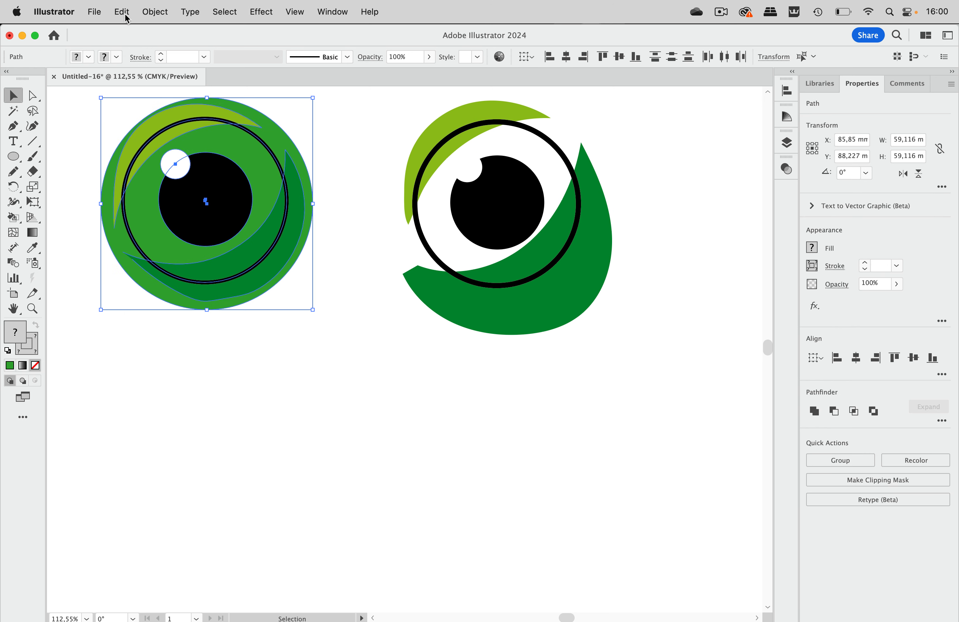
{"action": "left_click", "coordinate": [155, 12]}
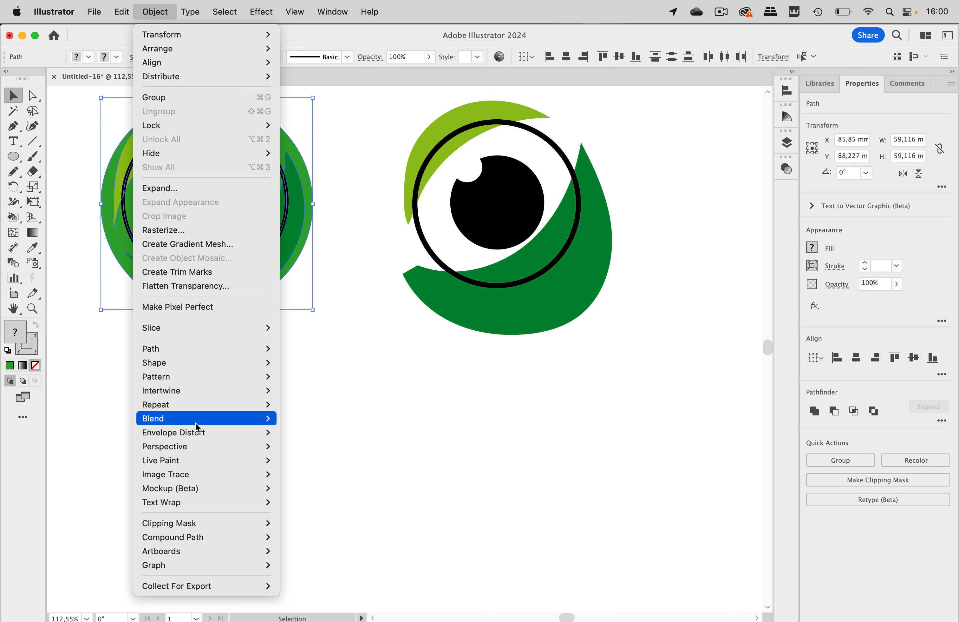
{"action": "mouse_move", "coordinate": [193, 527]}
{"action": "left_click", "coordinate": [296, 522]}
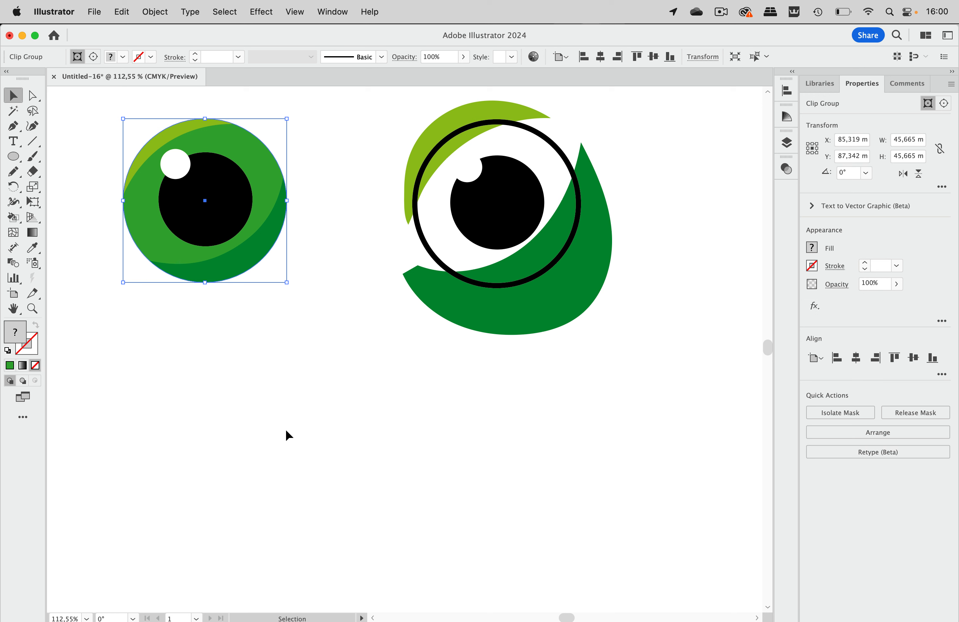
{"action": "left_click", "coordinate": [328, 175]}
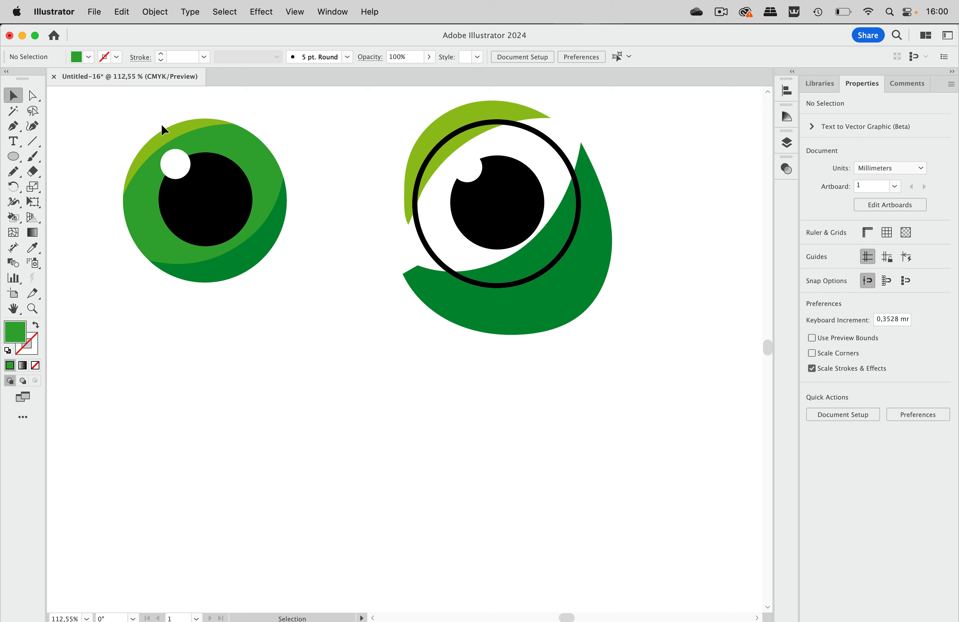
Give the left eye's clipping circle a black stroke using Direct Selection
{"action": "left_click", "coordinate": [34, 96]}
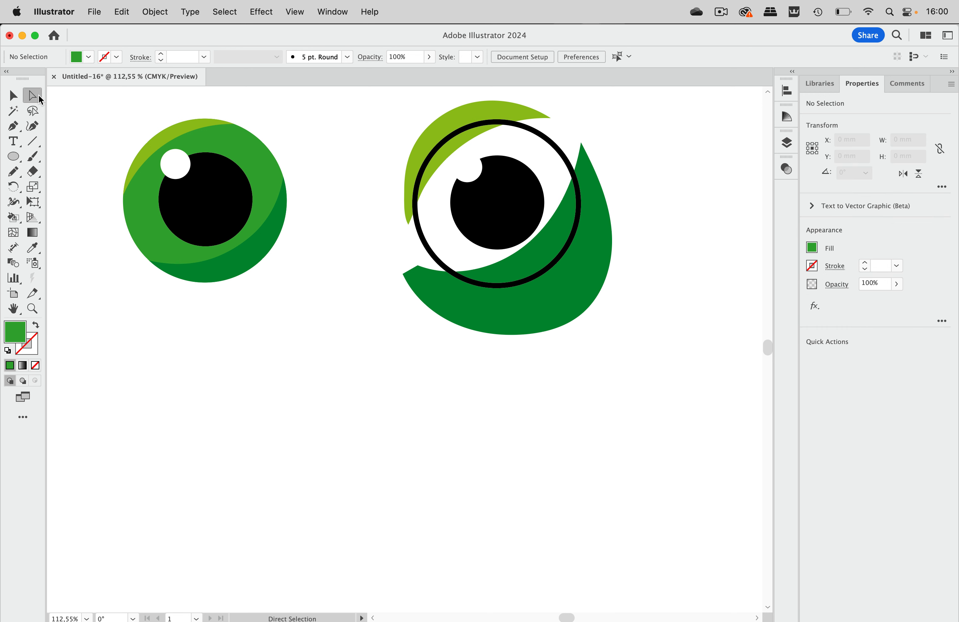
{"action": "left_click", "coordinate": [261, 142]}
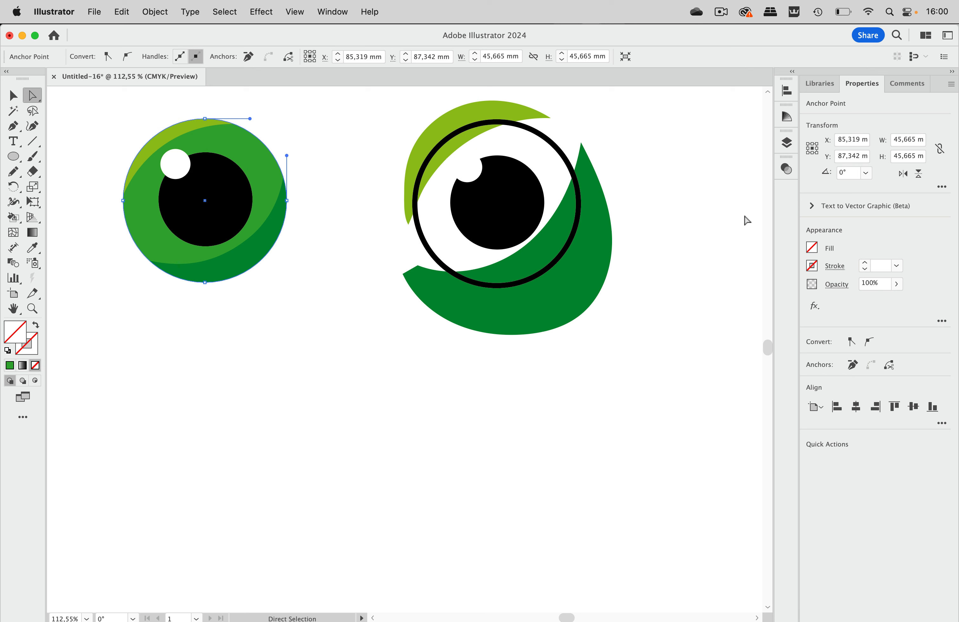
{"action": "left_click", "coordinate": [813, 265]}
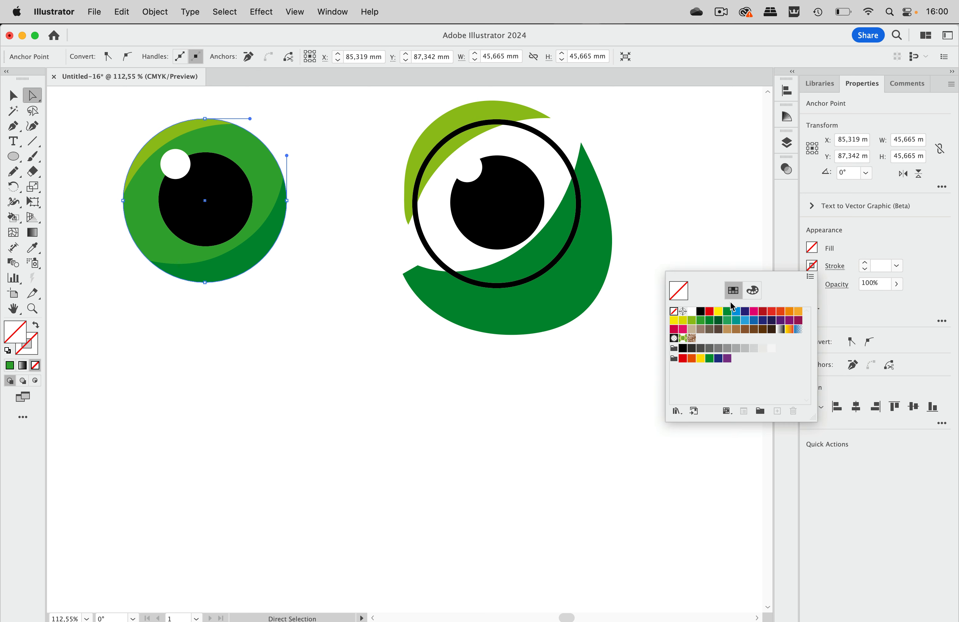
{"action": "left_click", "coordinate": [700, 311]}
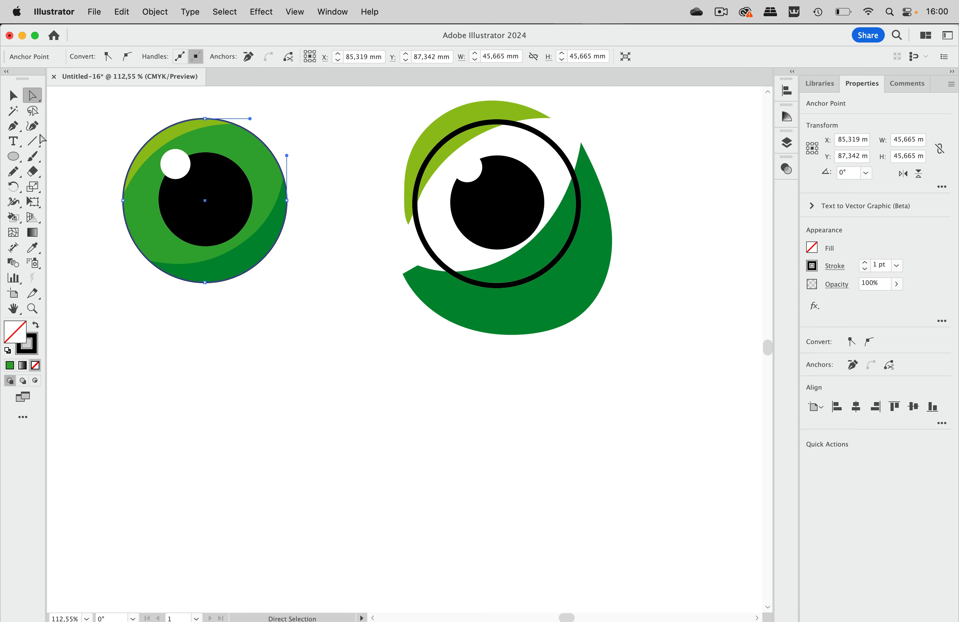
{"action": "left_click", "coordinate": [13, 95]}
{"action": "left_click", "coordinate": [696, 188]}
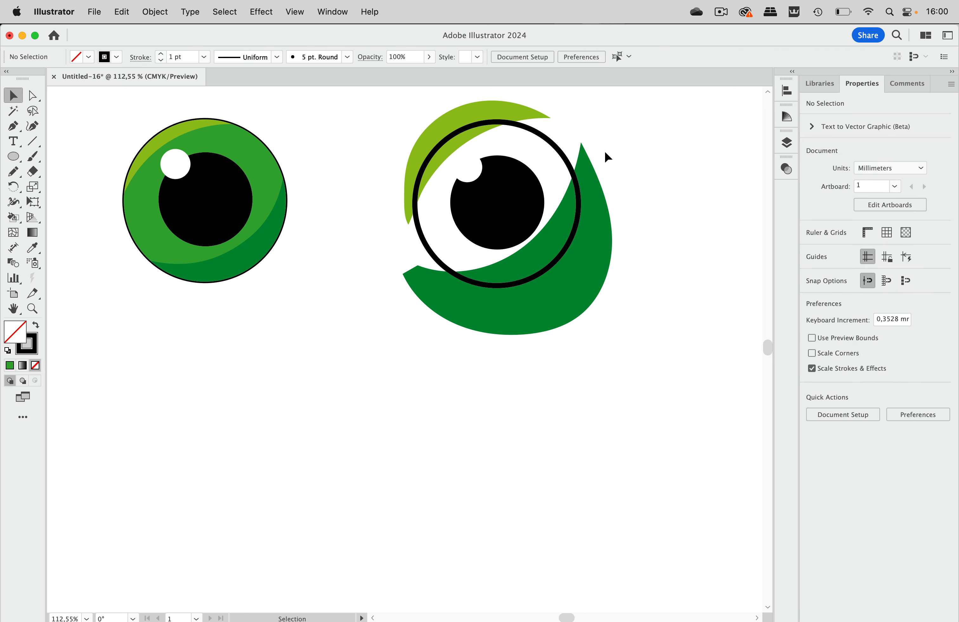
Cut the right eye's light green shape, white highlight, pupil and dark green shadow, leaving only the outline circle
{"action": "left_click", "coordinate": [560, 155]}
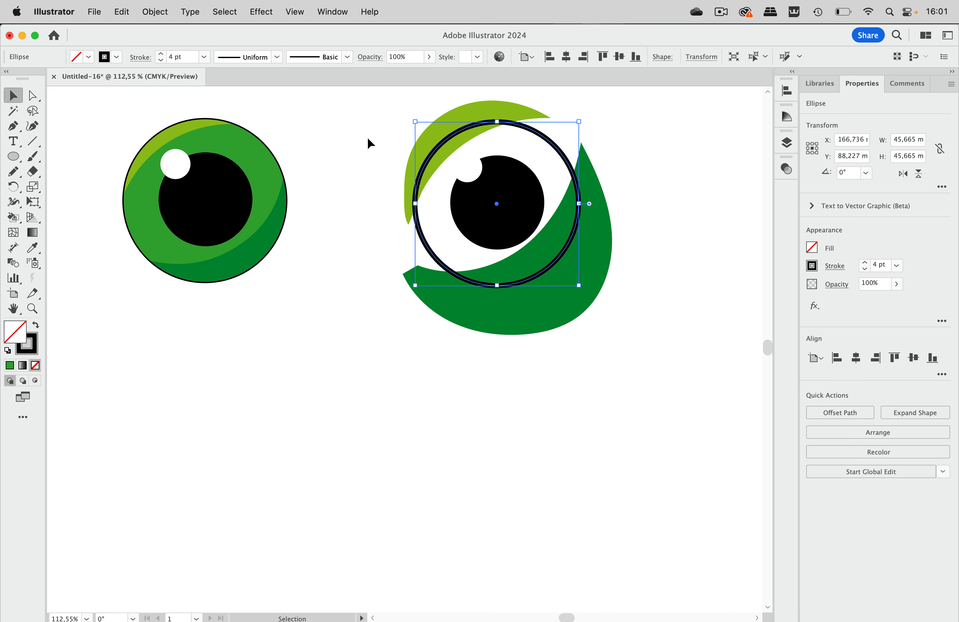
{"action": "left_click", "coordinate": [644, 137]}
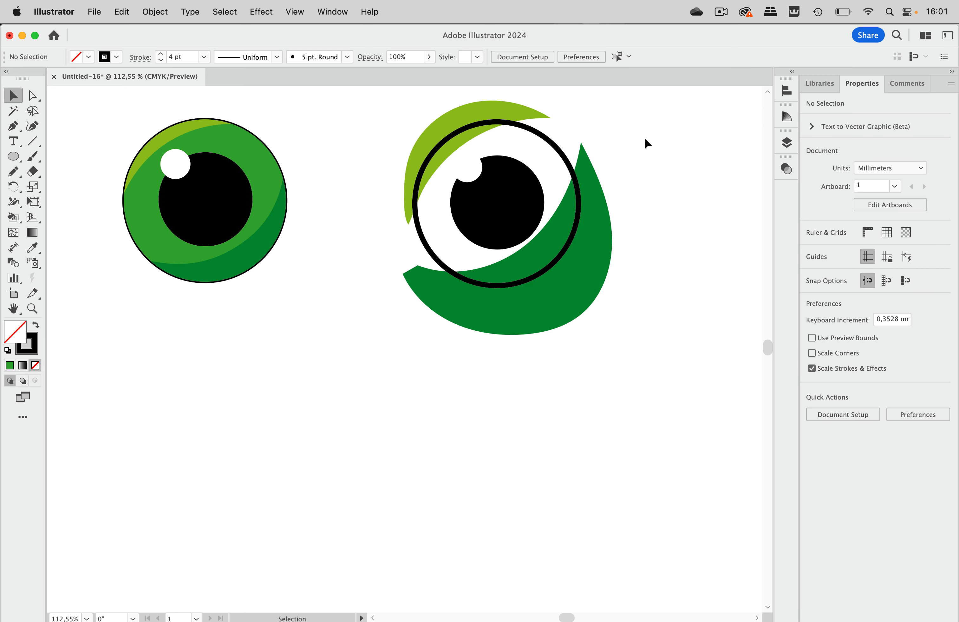
{"action": "left_click", "coordinate": [525, 117]}
{"action": "left_click", "coordinate": [468, 169], "text": "shift"}
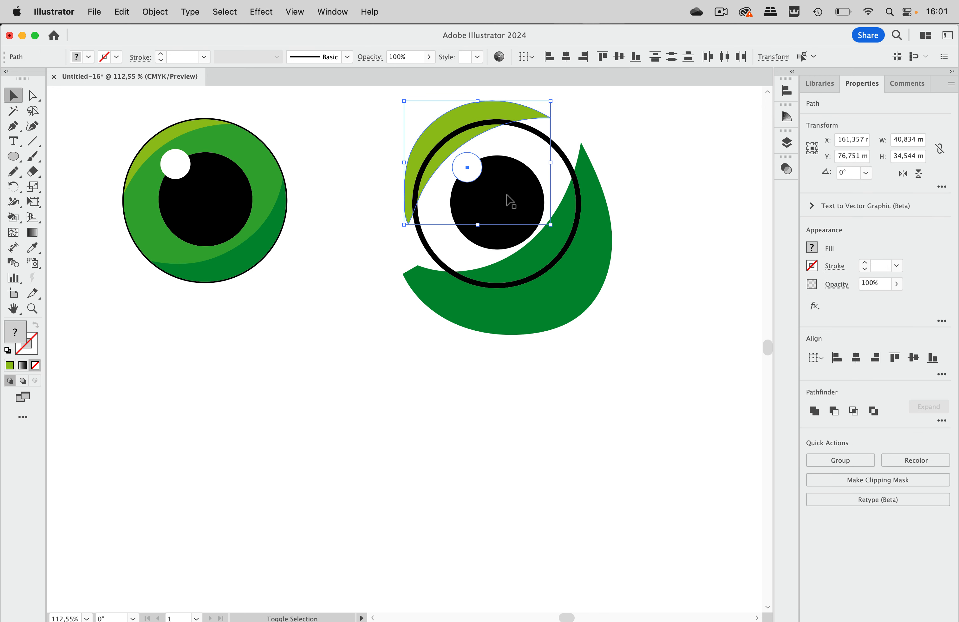
{"action": "left_click", "coordinate": [508, 198], "text": "shift"}
{"action": "left_click", "coordinate": [610, 234], "text": "shift"}
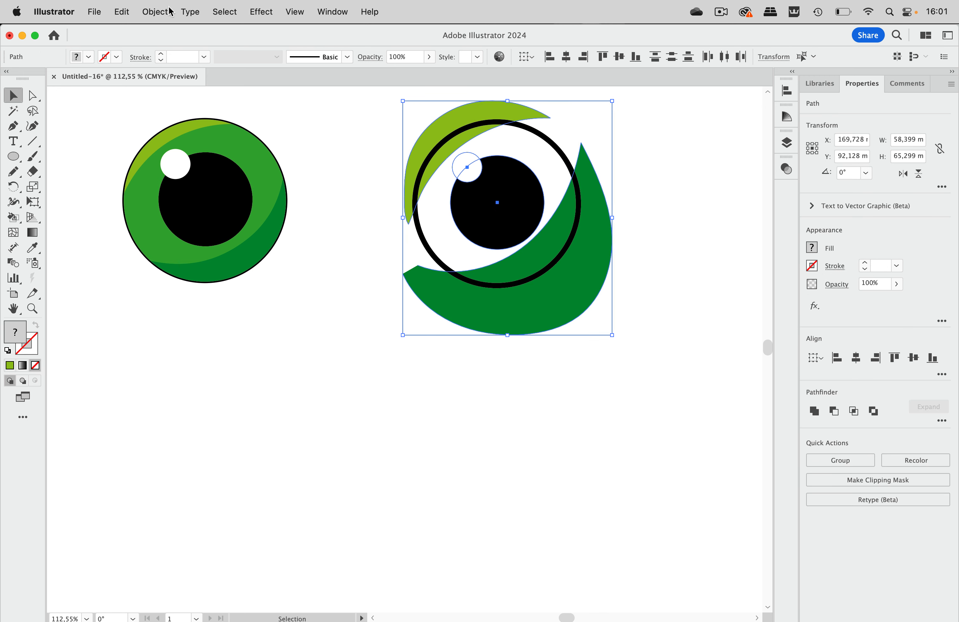
{"action": "left_click", "coordinate": [122, 11]}
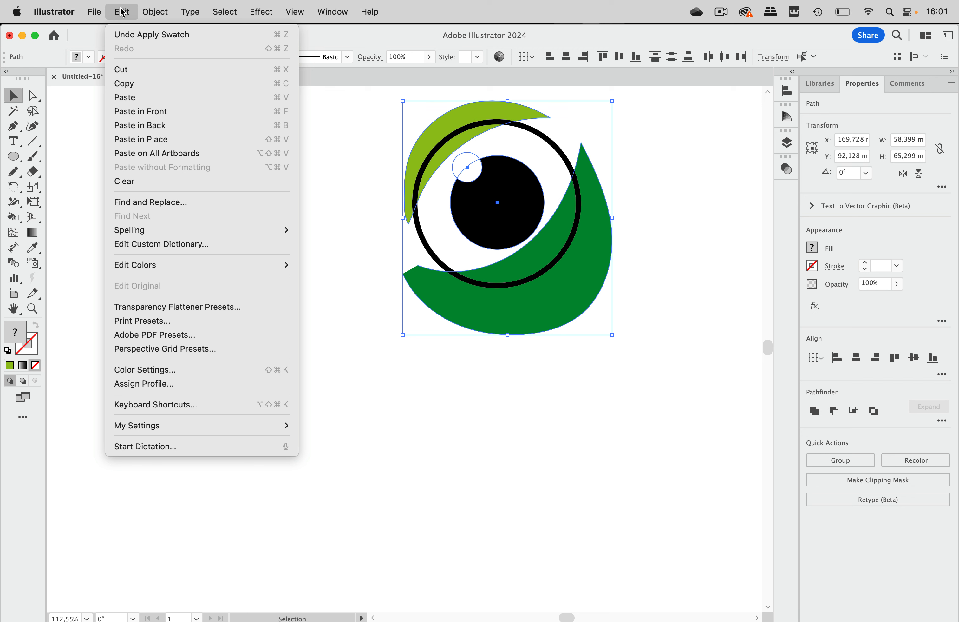
{"action": "left_click", "coordinate": [125, 70]}
Turn on Draw Inside for the right outline circle and draw a circle about 62 mm in diameter covering it
{"action": "left_click", "coordinate": [557, 148]}
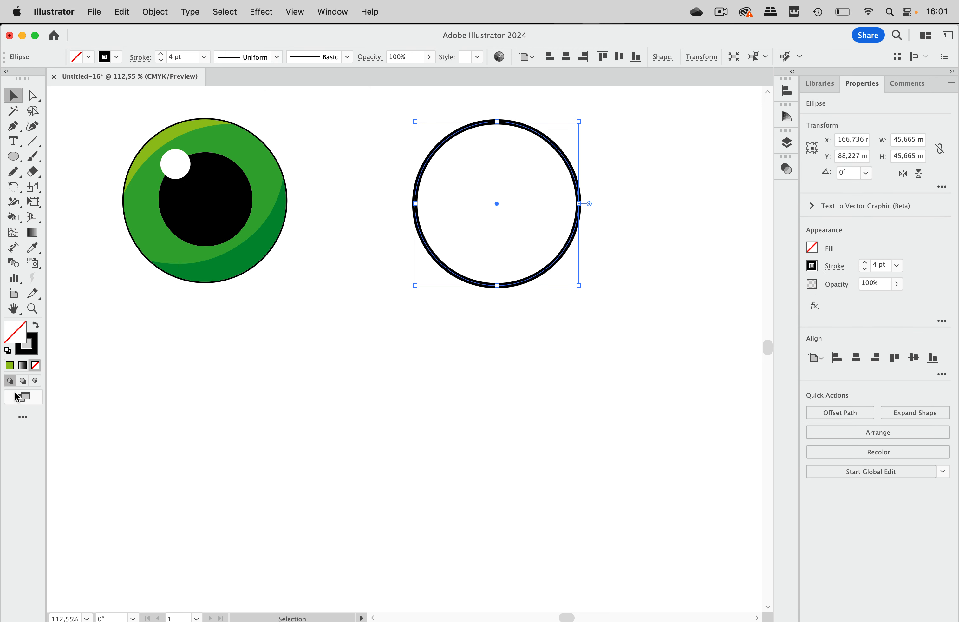
{"action": "left_click", "coordinate": [36, 380]}
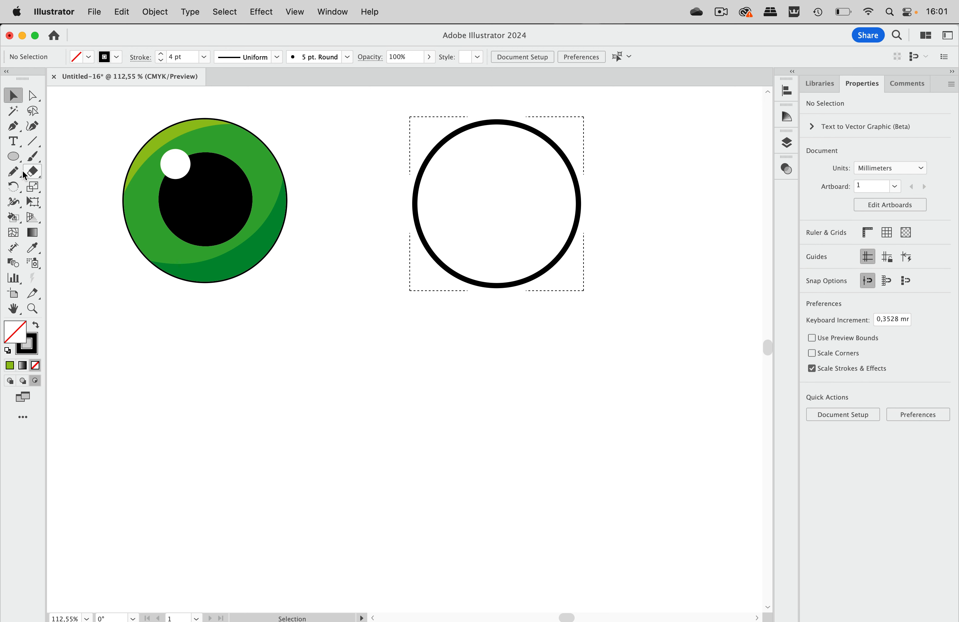
{"action": "left_click", "coordinate": [14, 157]}
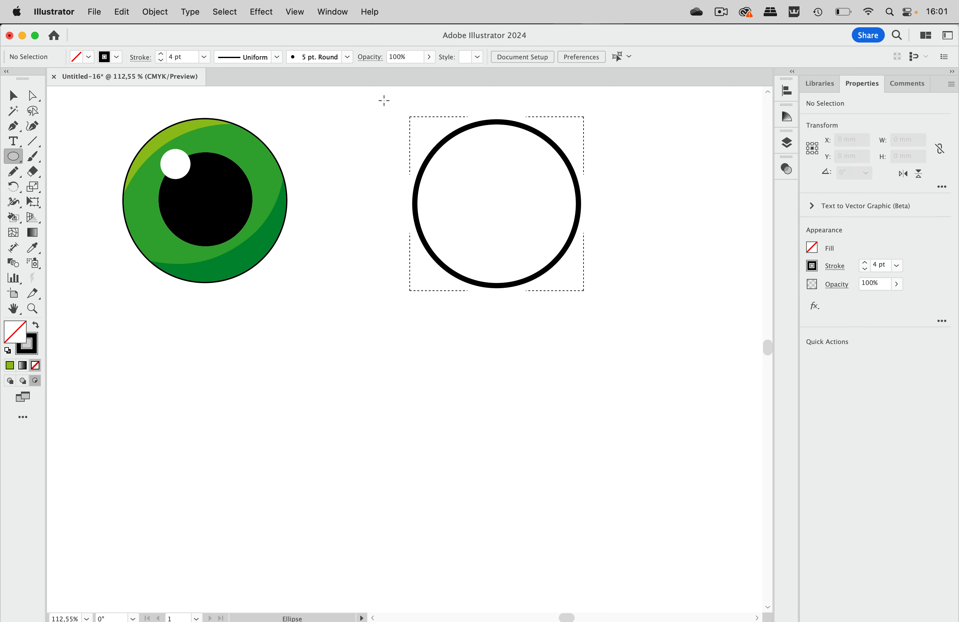
{"action": "left_click_drag", "start_coordinate": [385, 101], "coordinate": [605, 321]}
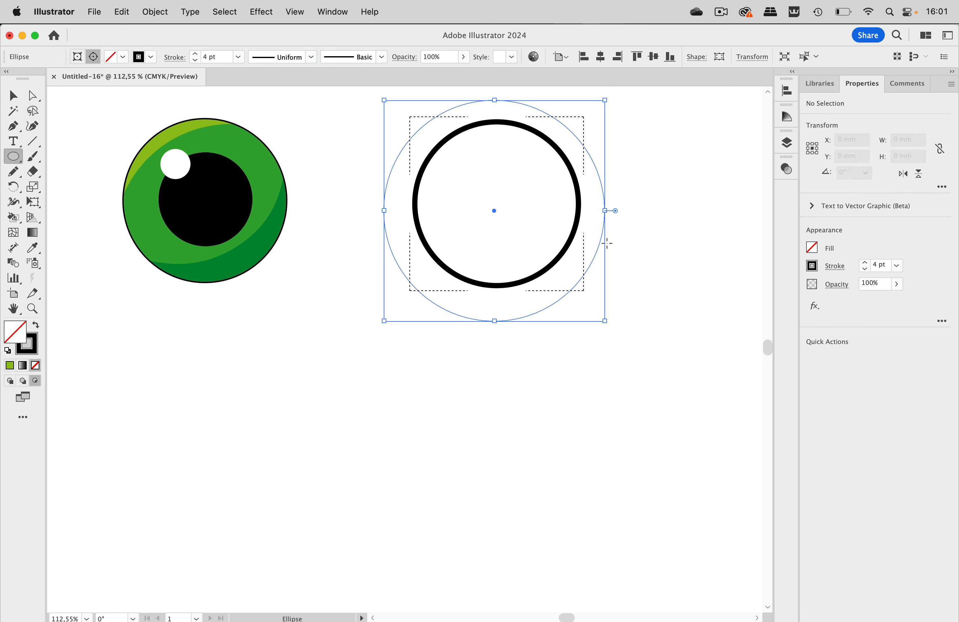
Fill the right eye's inner circle with medium green and remove its stroke
{"action": "left_click", "coordinate": [124, 57]}
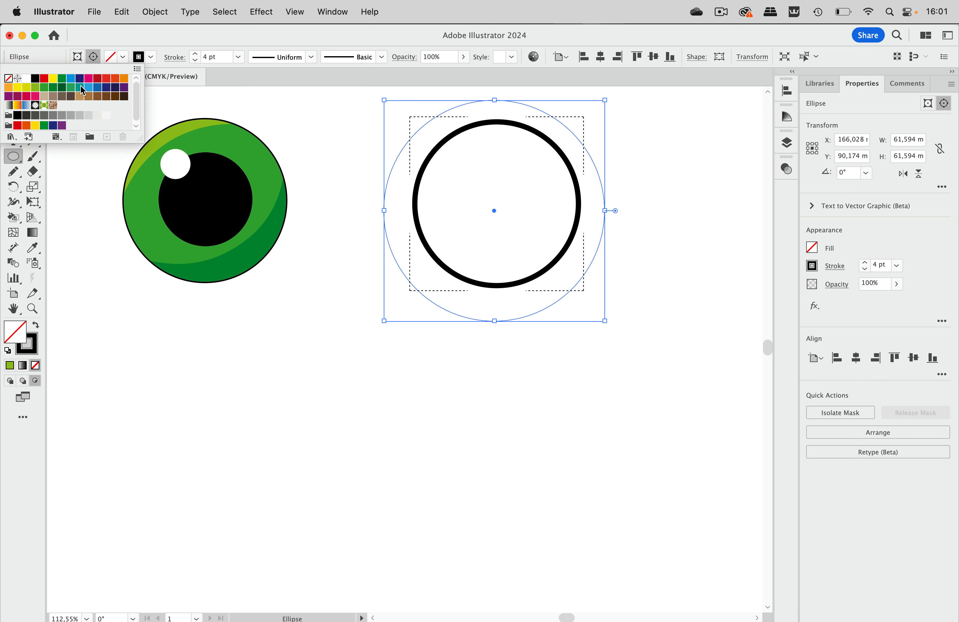
{"action": "left_click", "coordinate": [52, 92]}
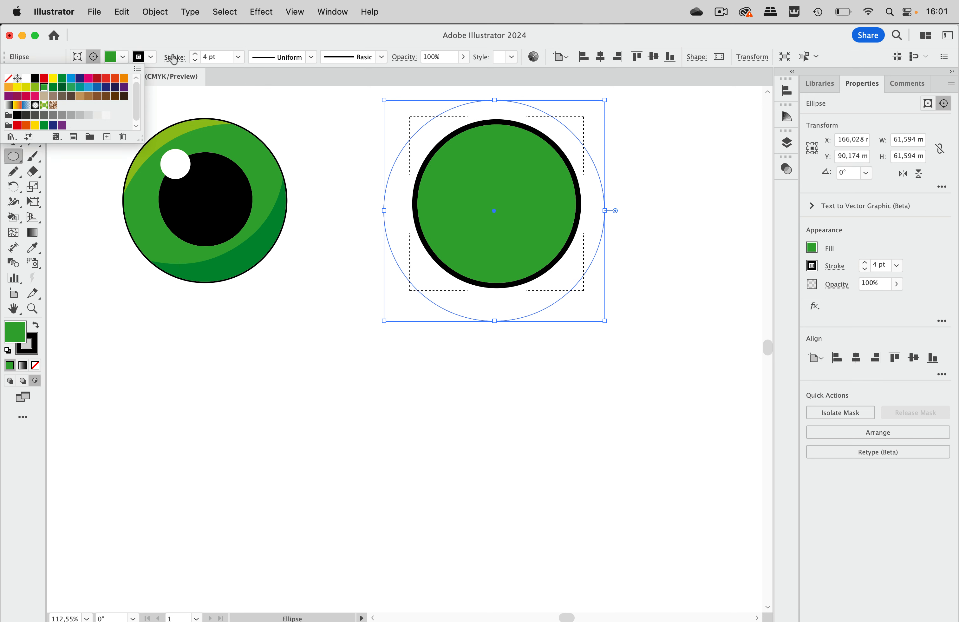
{"action": "left_click", "coordinate": [156, 58]}
{"action": "left_click", "coordinate": [152, 57]}
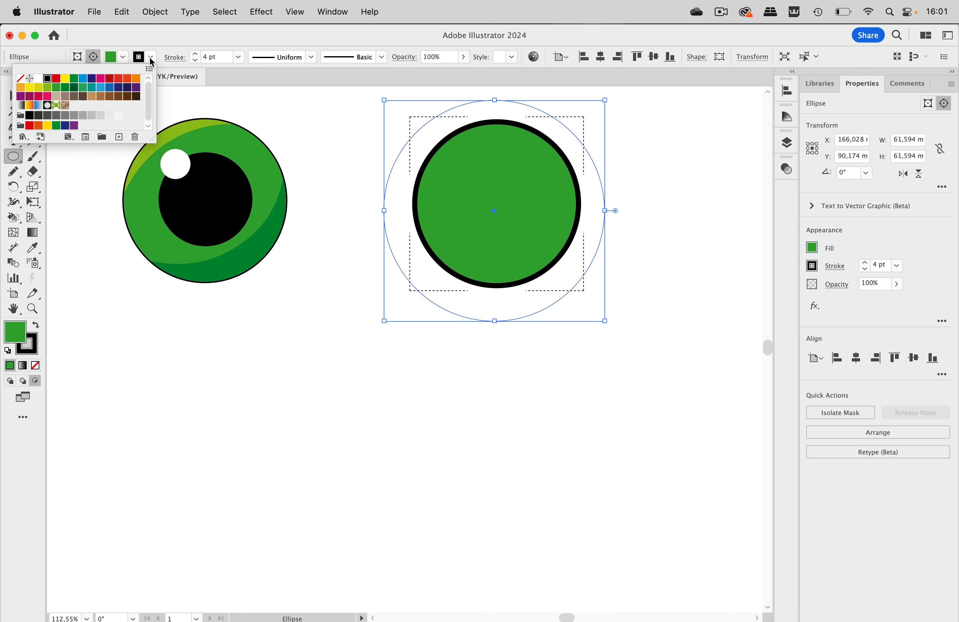
{"action": "left_click", "coordinate": [20, 78]}
{"action": "left_click", "coordinate": [263, 40]}
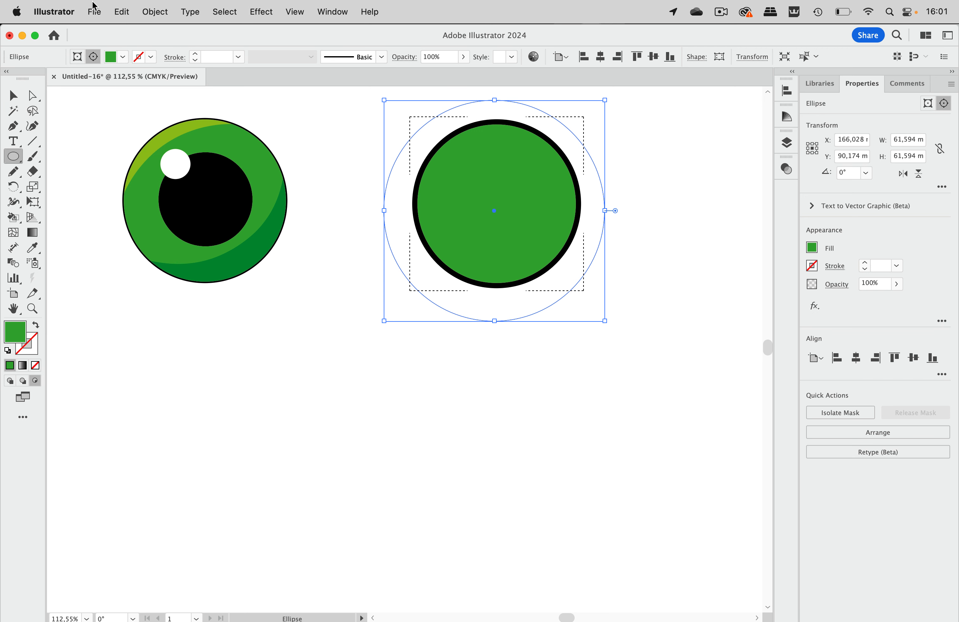
Paste the cut shapes in place inside the right eye's circle and leave Draw Inside mode
{"action": "left_click", "coordinate": [125, 13]}
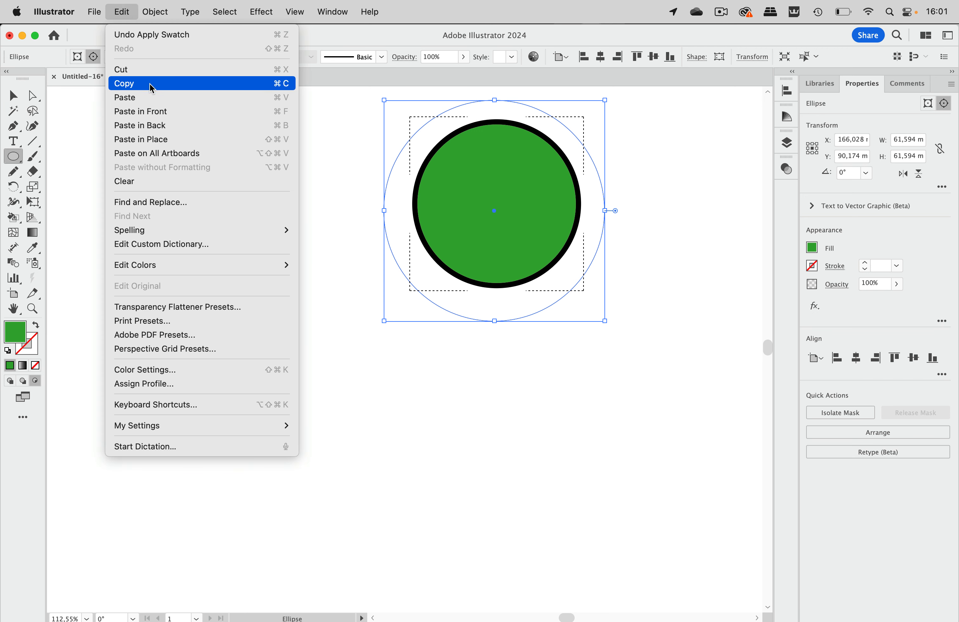
{"action": "left_click", "coordinate": [160, 139]}
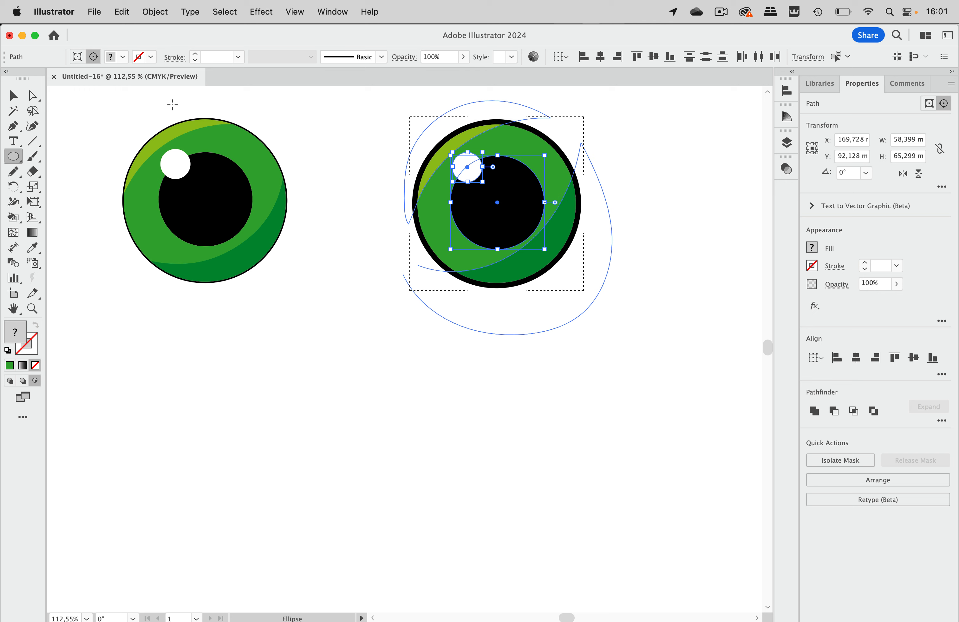
{"action": "left_click", "coordinate": [13, 96]}
{"action": "left_click", "coordinate": [646, 149]}
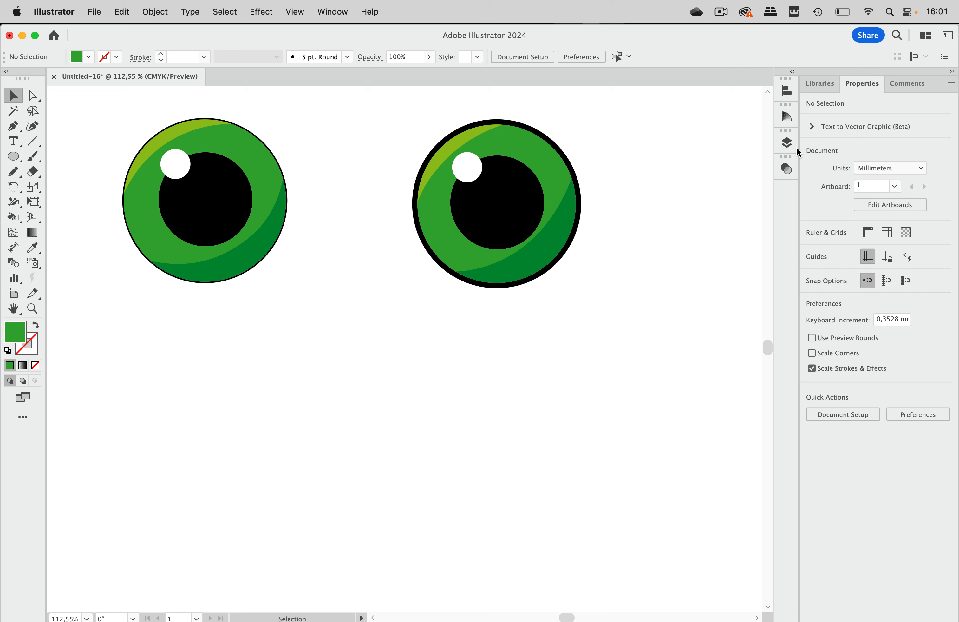
Compare the contents of the two eyes' clip groups in the layer structure
{"action": "left_click", "coordinate": [786, 142]}
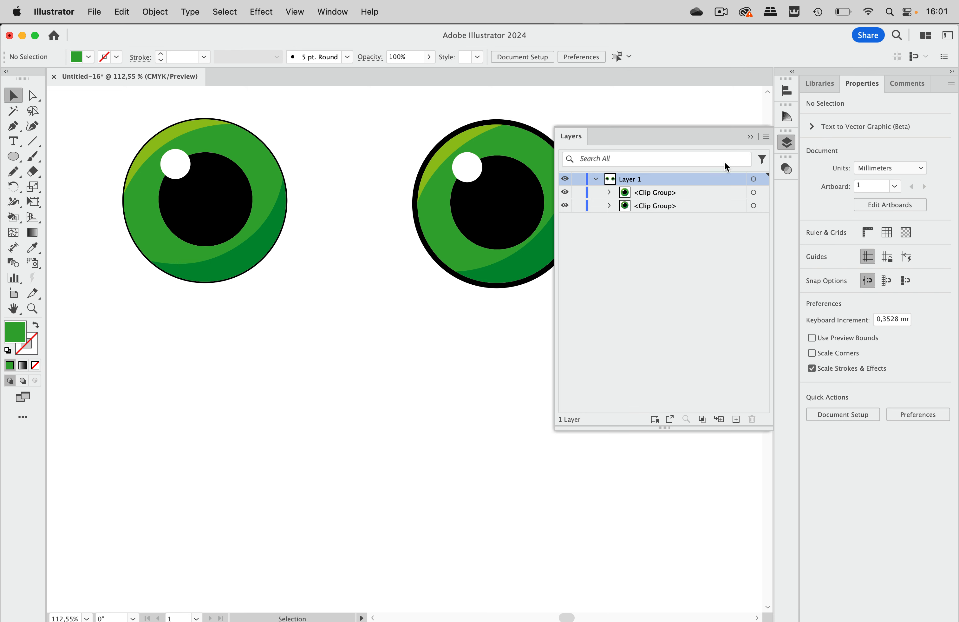
{"action": "left_click", "coordinate": [609, 192]}
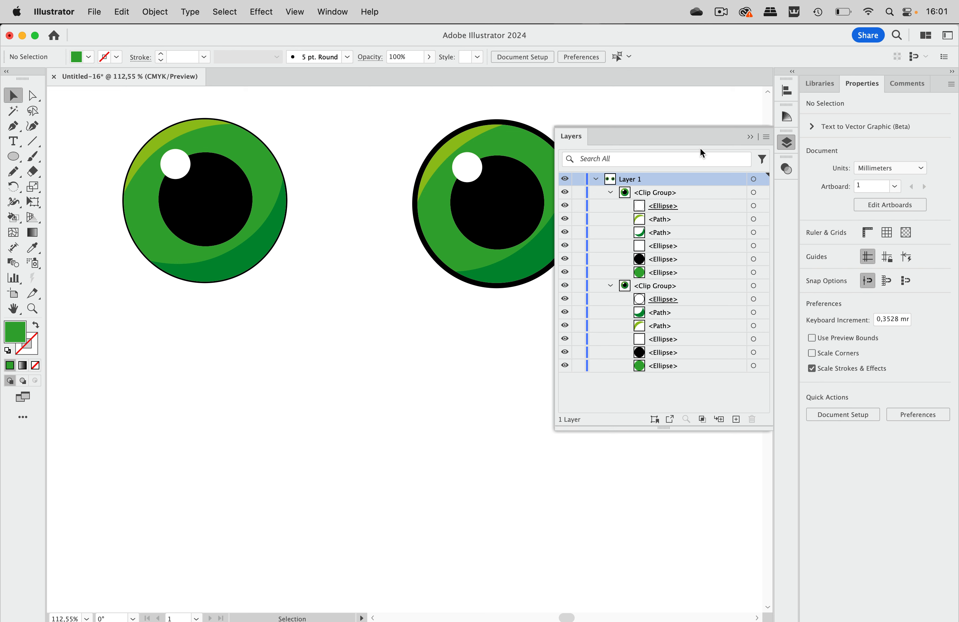
{"action": "left_click", "coordinate": [750, 138]}
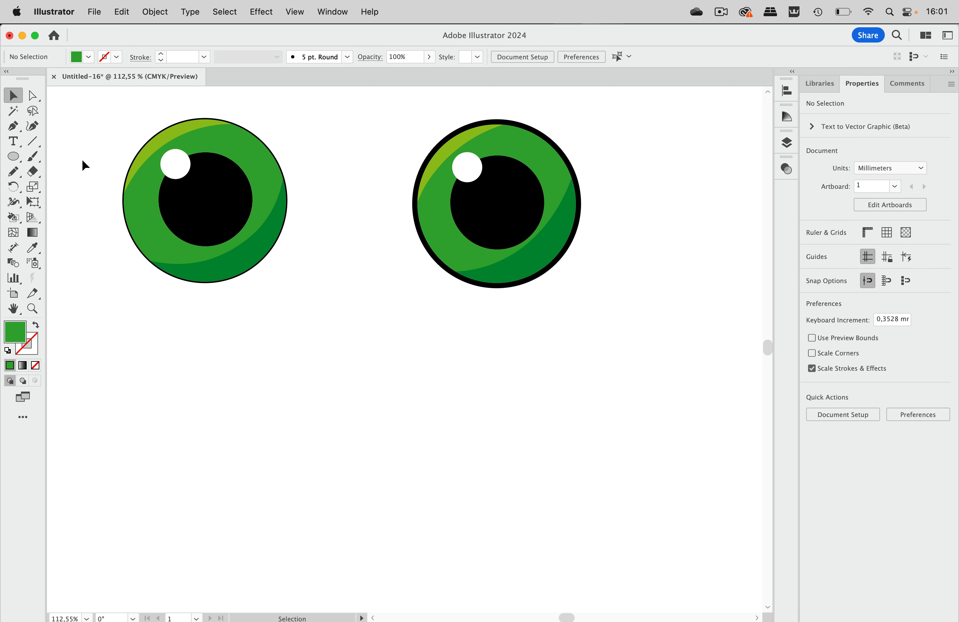
Draw a green circle about 47 mm in diameter below and between the two eyes and turn on Draw Inside for it
{"action": "key", "text": "l"}
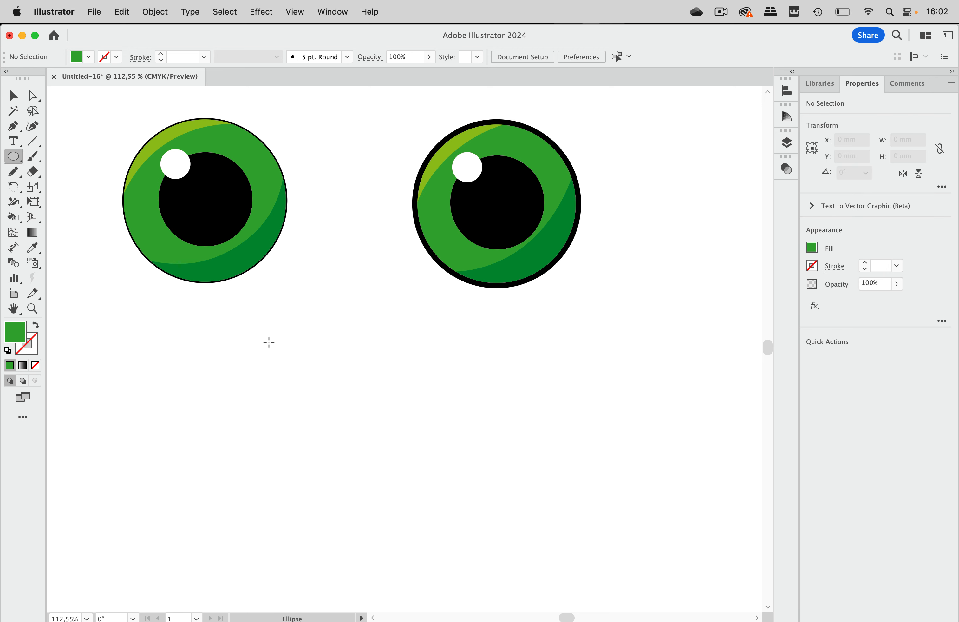
{"action": "left_click_drag", "start_coordinate": [268, 336], "coordinate": [437, 464]}
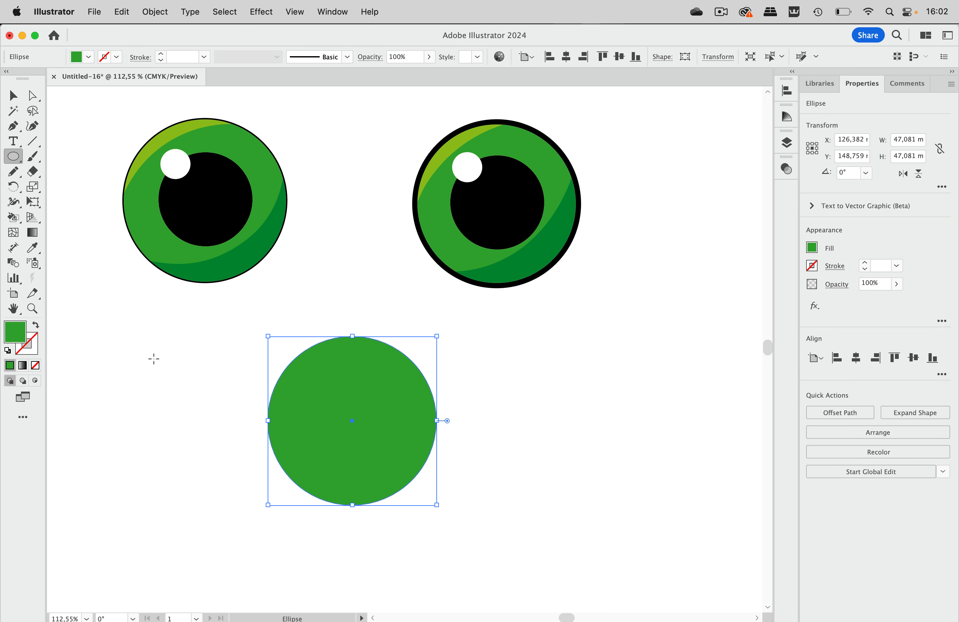
{"action": "left_click", "coordinate": [36, 380]}
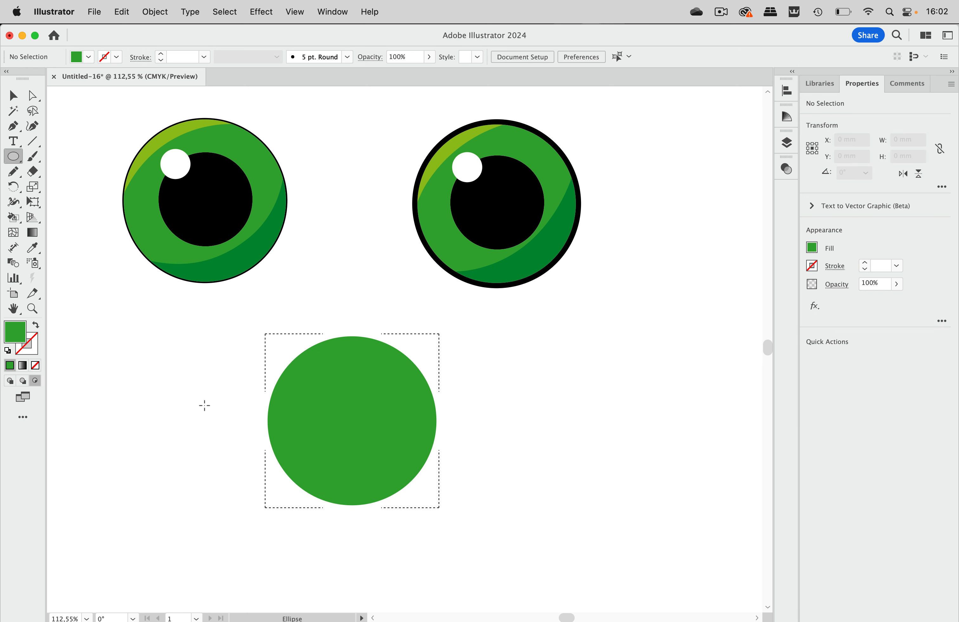
Paint dark green shading inside the right side of the new circle with the 6,00 bristle brush
{"action": "left_click", "coordinate": [32, 156]}
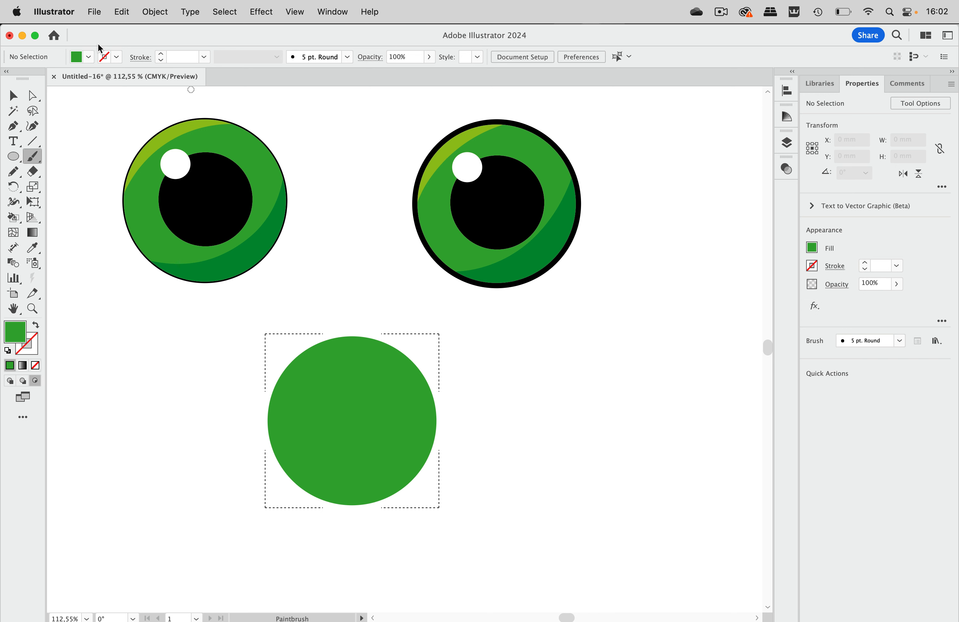
{"action": "left_click", "coordinate": [117, 57]}
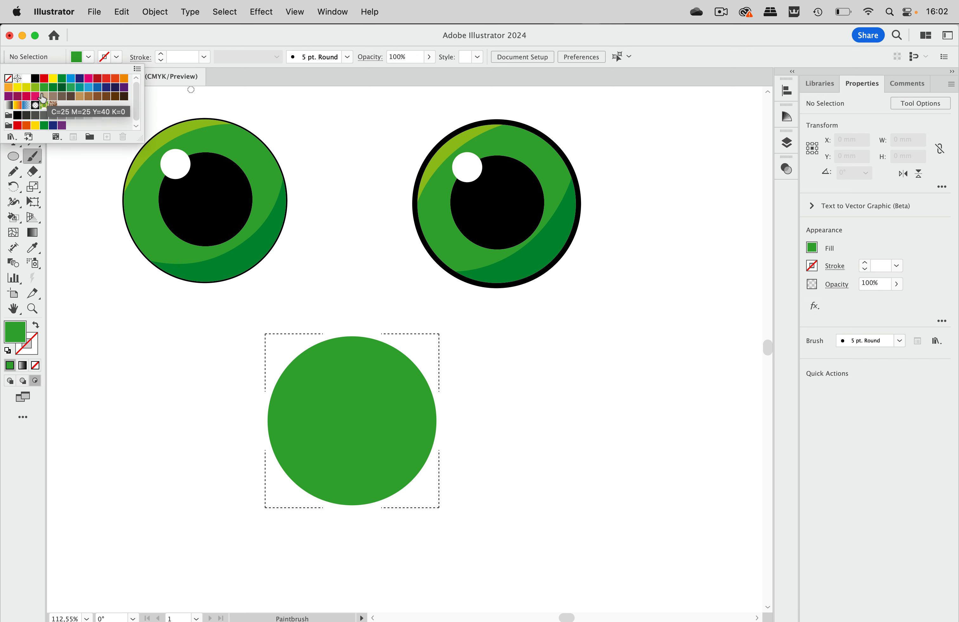
{"action": "left_click", "coordinate": [53, 87]}
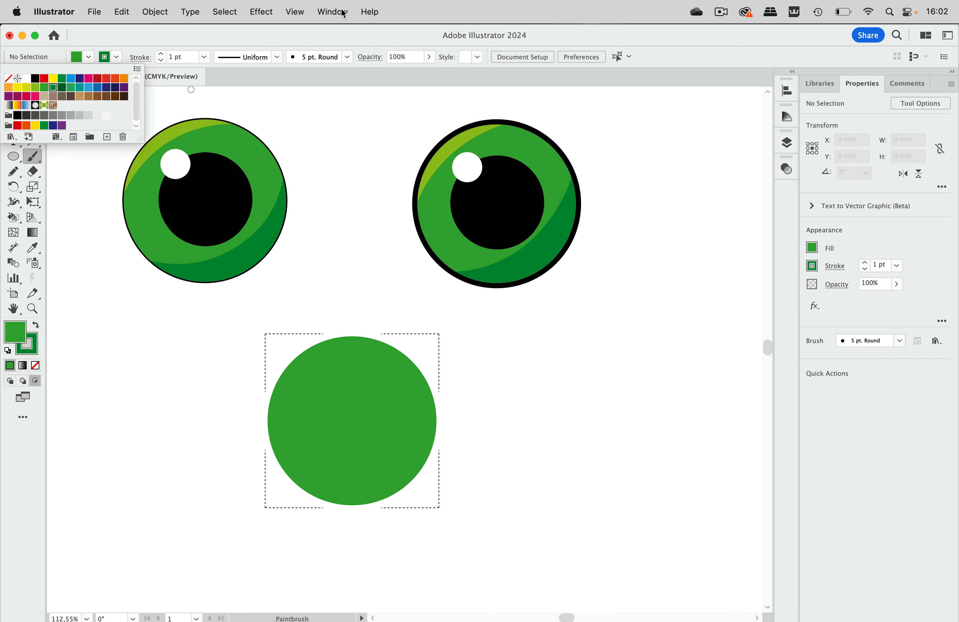
{"action": "left_click", "coordinate": [343, 12]}
{"action": "left_click", "coordinate": [338, 11]}
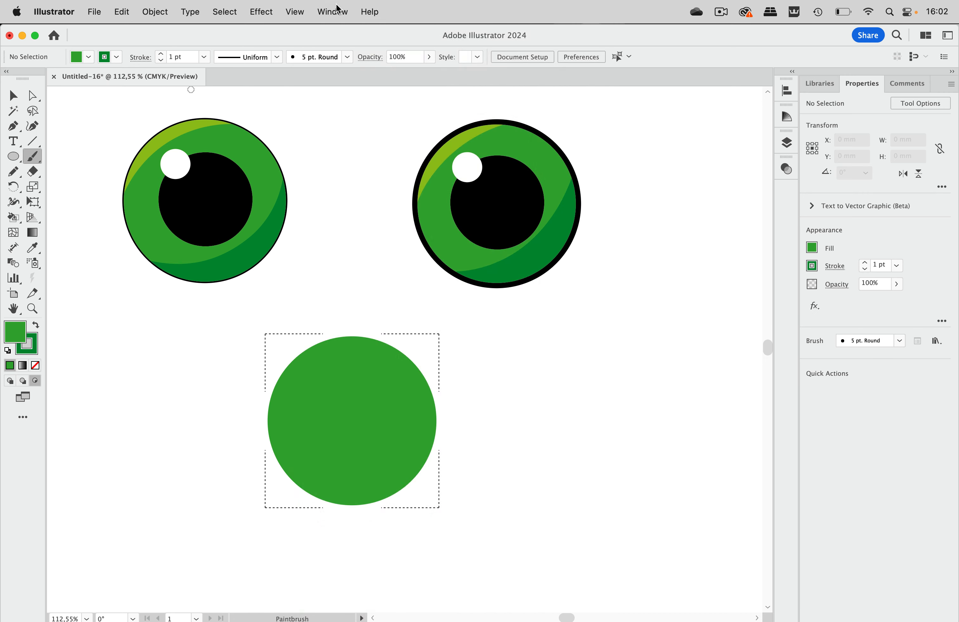
{"action": "left_click", "coordinate": [339, 10]}
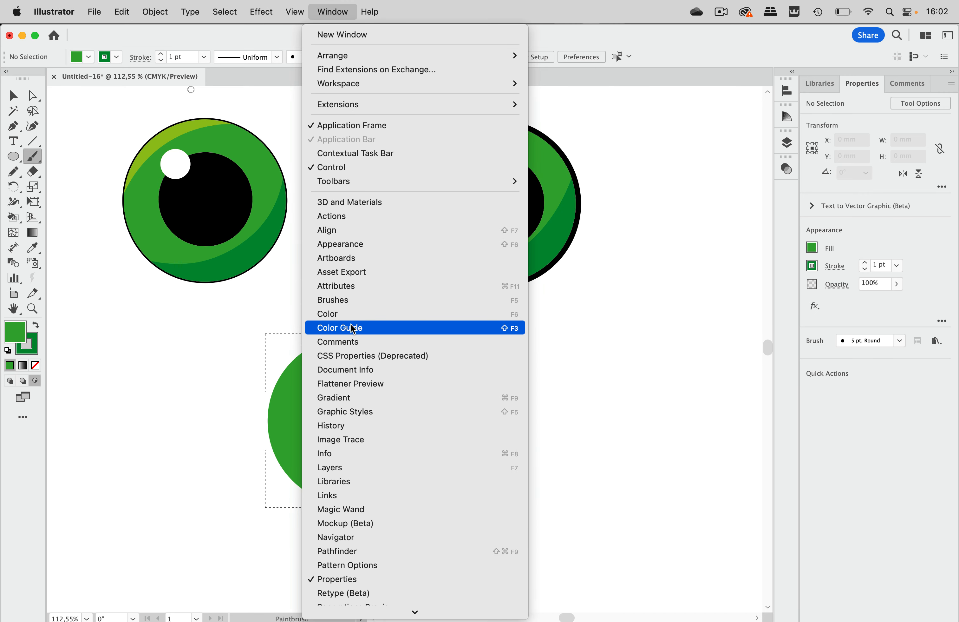
{"action": "left_click", "coordinate": [333, 300]}
{"action": "left_click", "coordinate": [681, 228]}
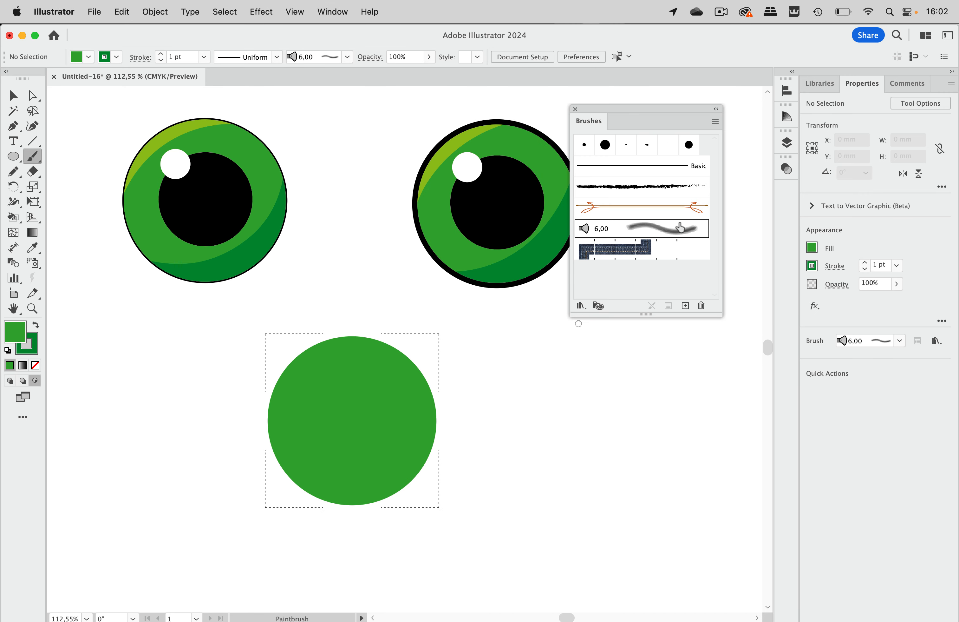
{"action": "mouse_move", "coordinate": [416, 335]}
{"action": "left_mouse_down"}
{"action": "mouse_move", "coordinate": [420, 390]}
{"action": "mouse_move", "coordinate": [368, 516]}
{"action": "mouse_move", "coordinate": [343, 543]}
{"action": "mouse_move", "coordinate": [446, 375]}
{"action": "mouse_move", "coordinate": [437, 372]}
{"action": "mouse_move", "coordinate": [389, 500]}
{"action": "mouse_move", "coordinate": [404, 381]}
{"action": "mouse_move", "coordinate": [391, 474]}
{"action": "mouse_move", "coordinate": [407, 394]}
{"action": "mouse_move", "coordinate": [425, 570]}
{"action": "left_mouse_up"}
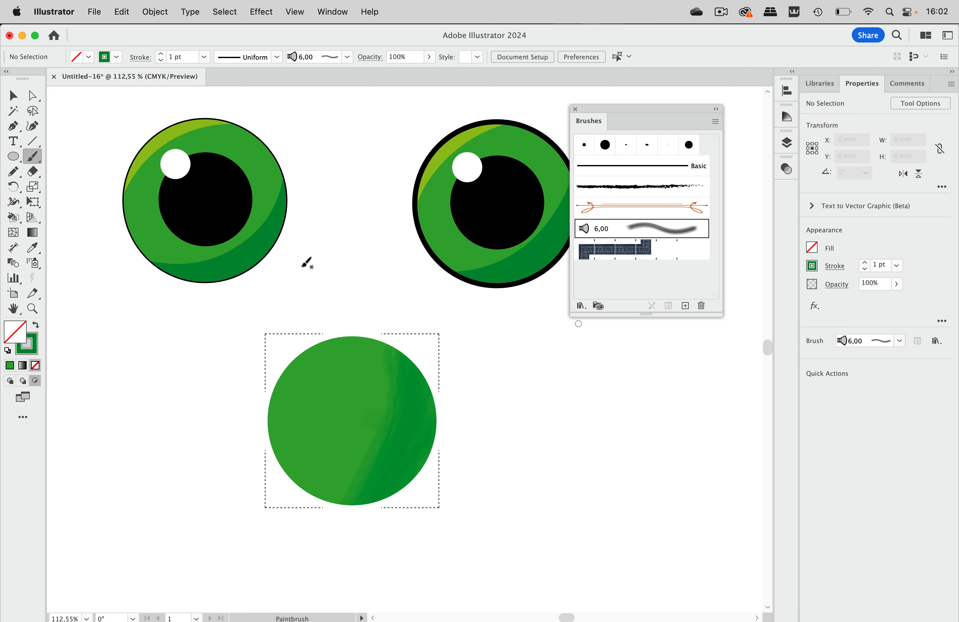
Select the shaded circle's whole clip group, then directly select only the dark green brush path inside it
{"action": "left_click", "coordinate": [13, 96]}
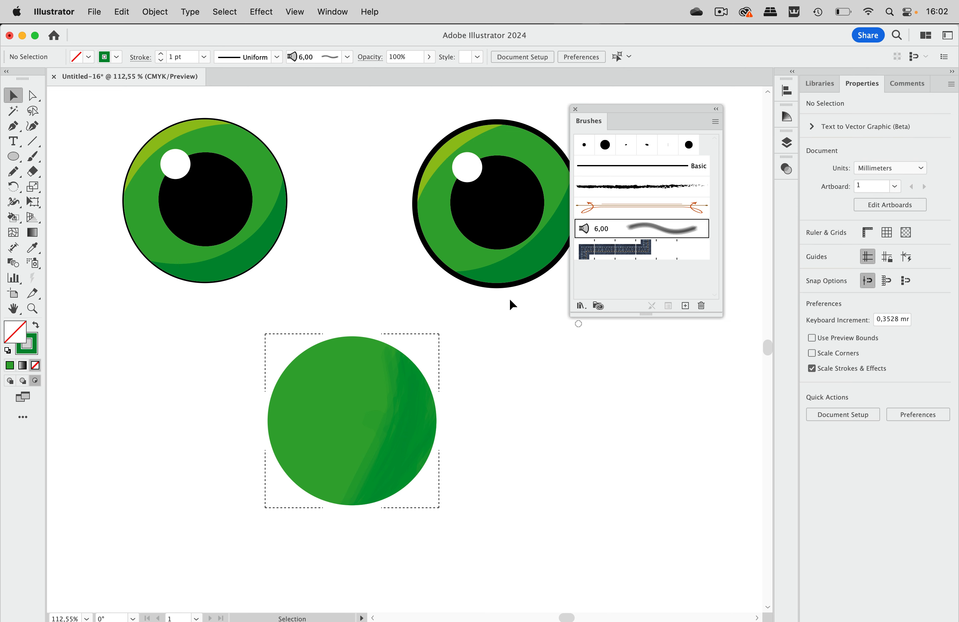
{"action": "left_click", "coordinate": [402, 431]}
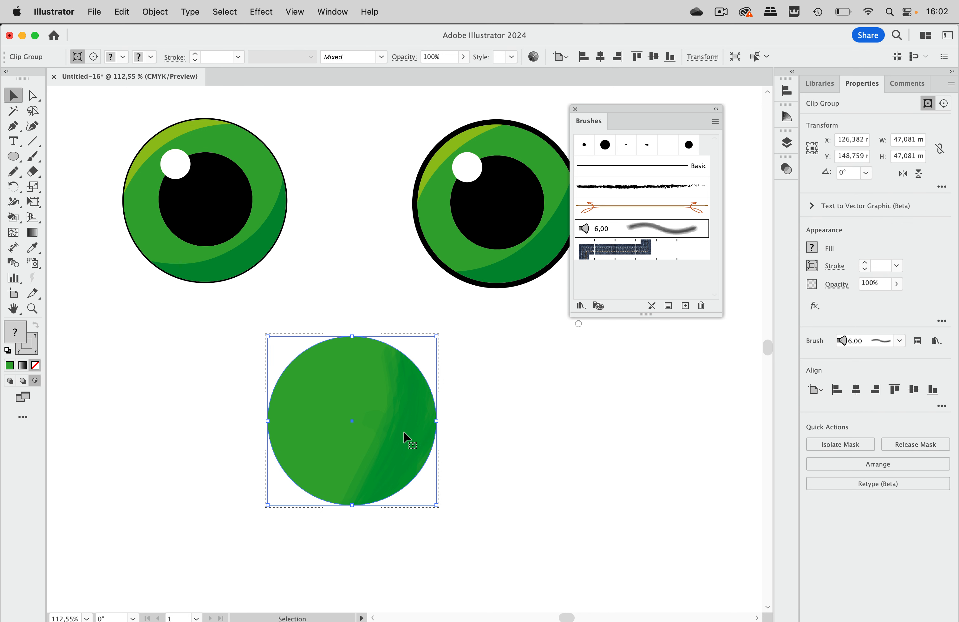
{"action": "left_click", "coordinate": [34, 99]}
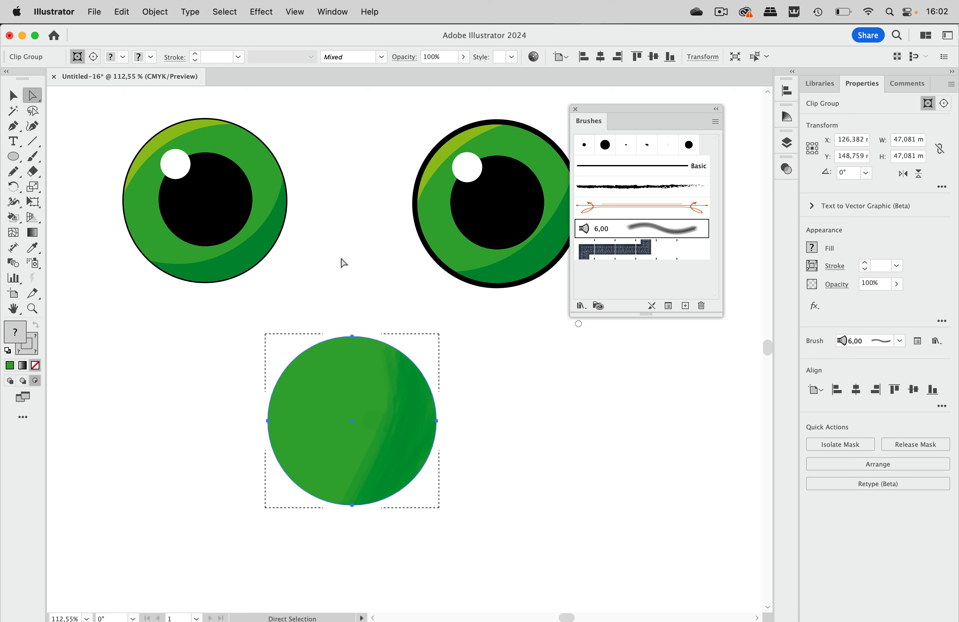
{"action": "left_click", "coordinate": [410, 423]}
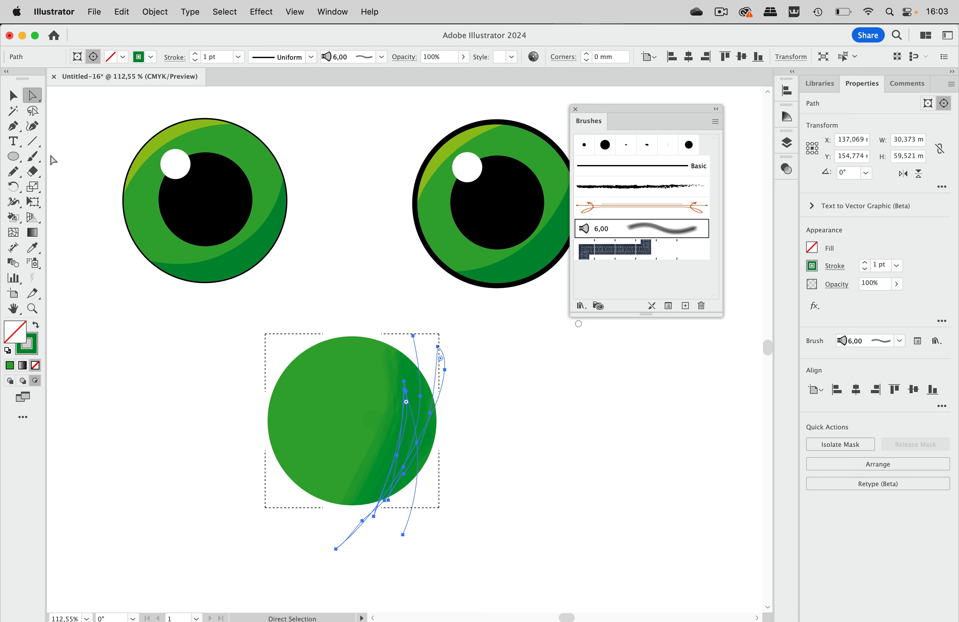
Set the Paintbrush tool to keep new strokes selected
{"action": "double_click", "coordinate": [36, 163]}
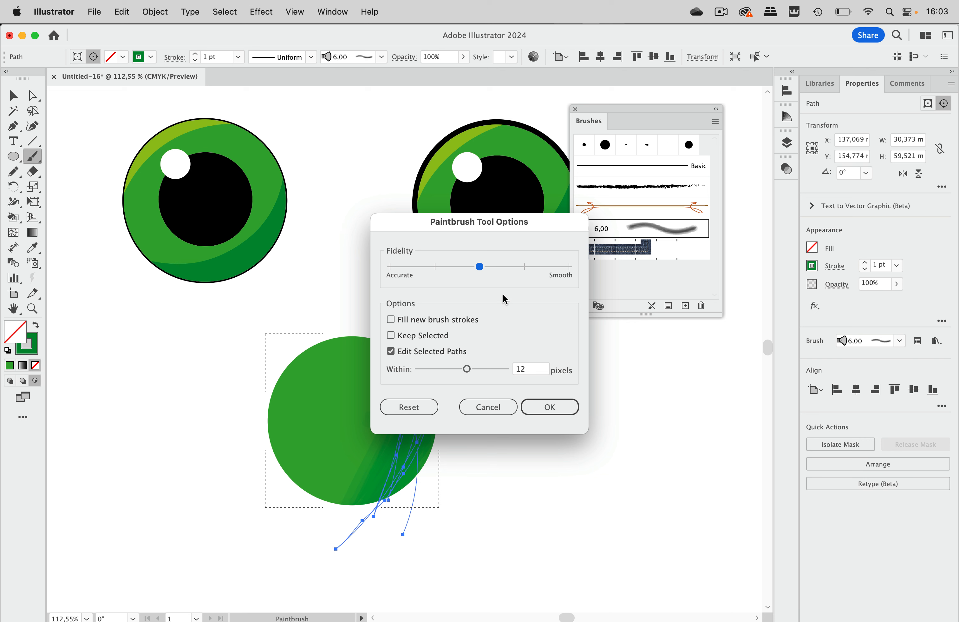
{"action": "left_click", "coordinate": [422, 338]}
{"action": "left_click", "coordinate": [543, 405]}
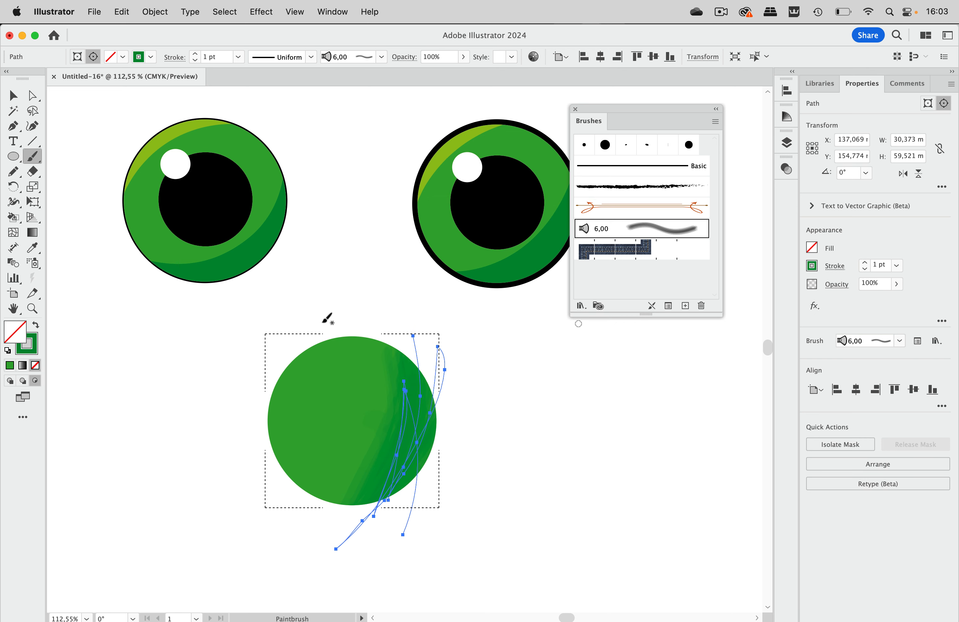
Paint a curved stroke along the new circle's upper-left edge and recolour it yellow-green
{"action": "mouse_move", "coordinate": [265, 460]}
{"action": "left_mouse_down"}
{"action": "mouse_move", "coordinate": [269, 425]}
{"action": "mouse_move", "coordinate": [308, 358]}
{"action": "mouse_move", "coordinate": [392, 316]}
{"action": "left_mouse_up"}
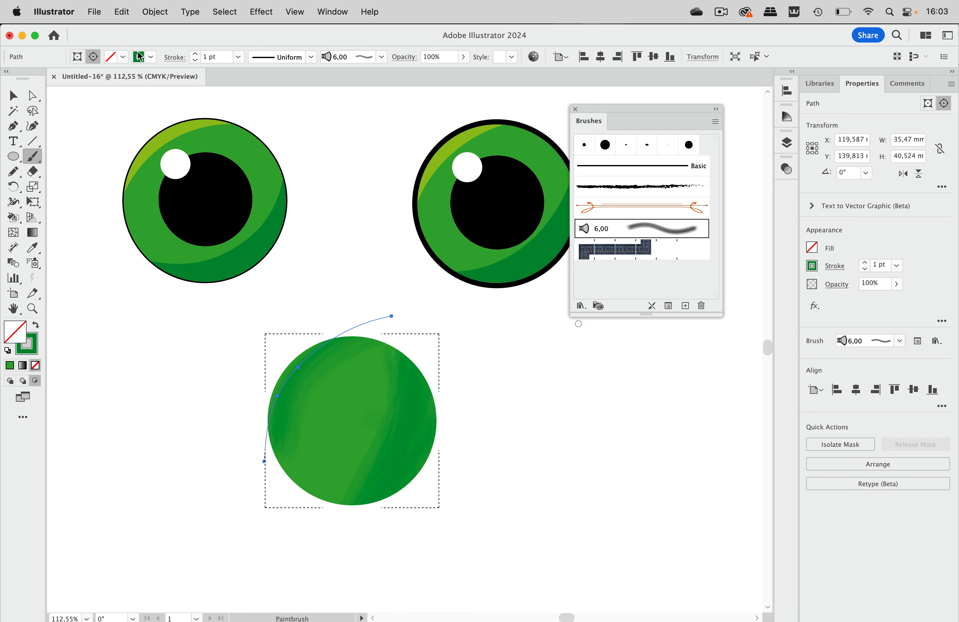
{"action": "left_click", "coordinate": [150, 57]}
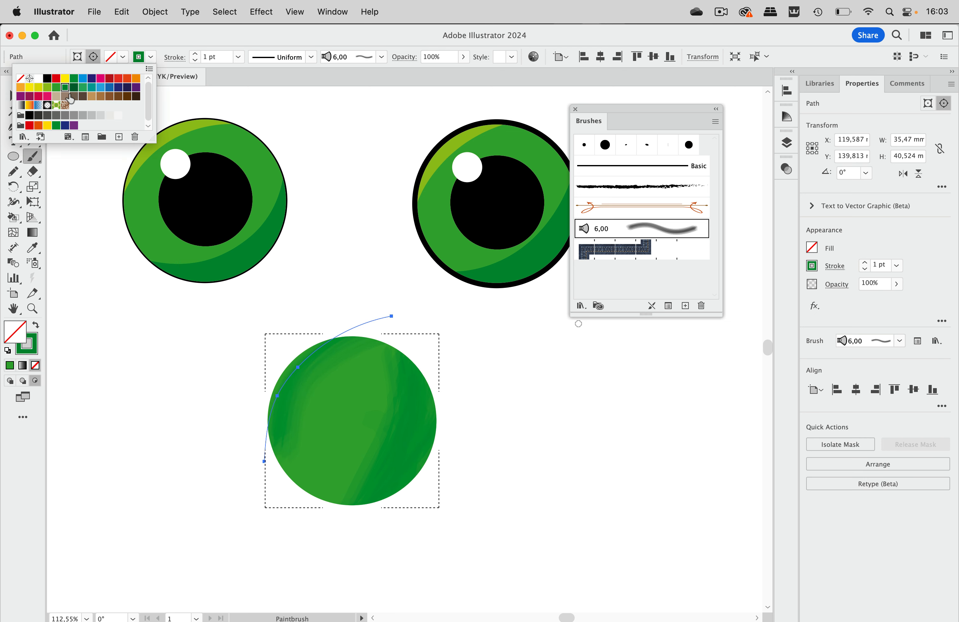
{"action": "left_click", "coordinate": [38, 87]}
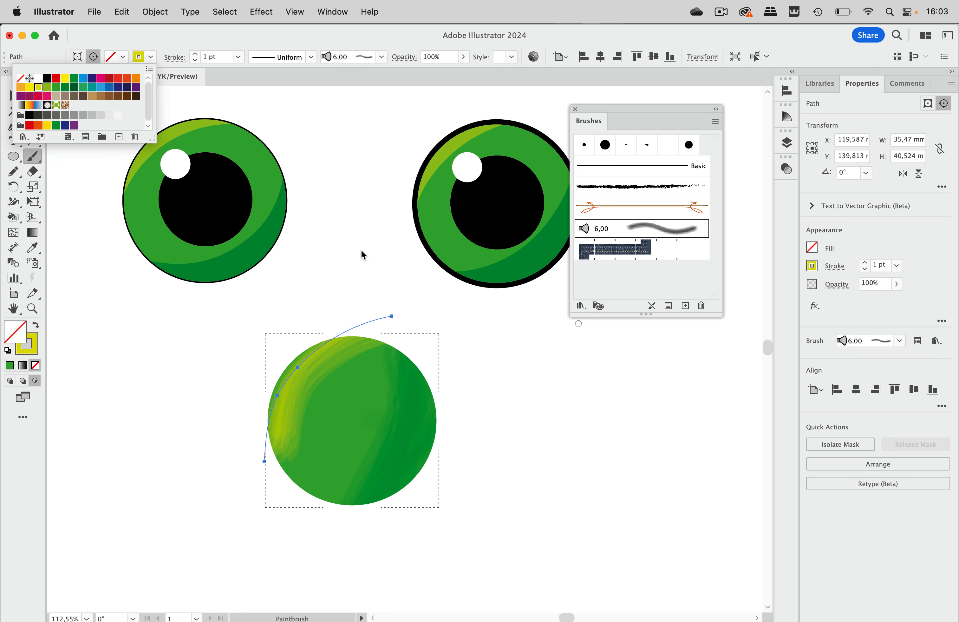
{"action": "left_click", "coordinate": [342, 259]}
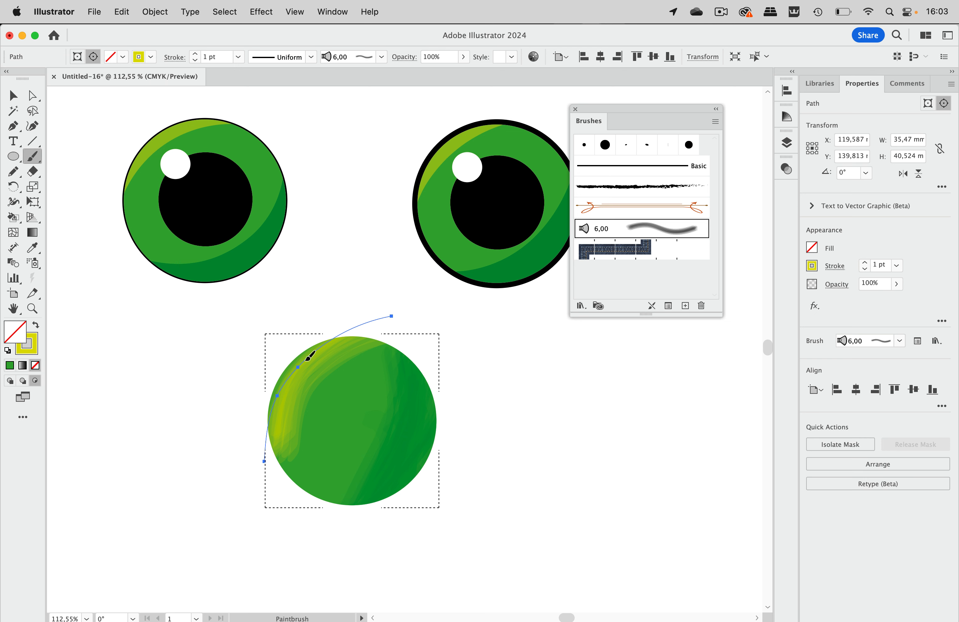
Move the yellow-green brush stroke slightly left inside its circle with the Group Selection tool
{"action": "left_click", "coordinate": [32, 95]}
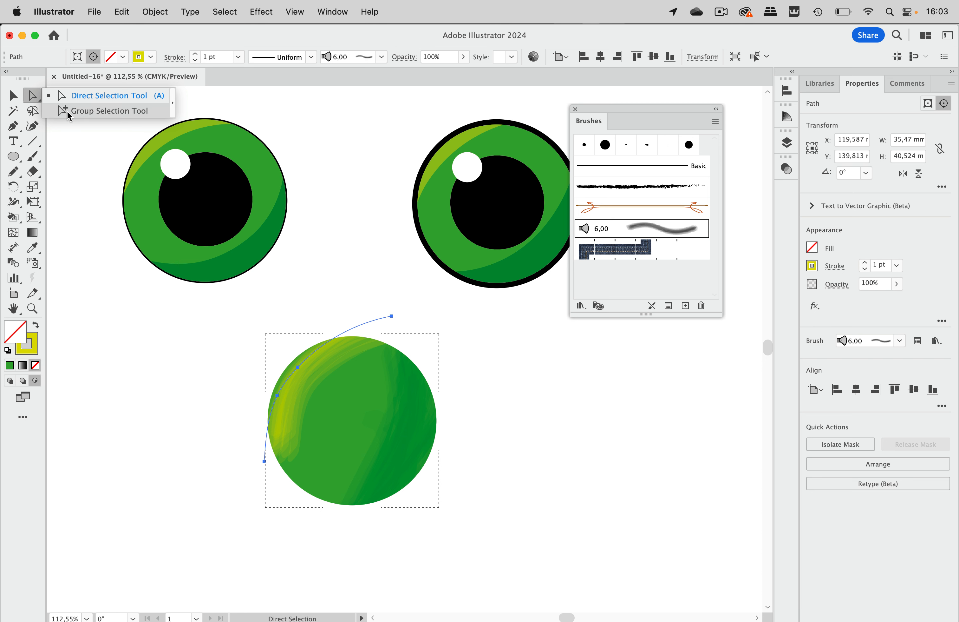
{"action": "left_click", "coordinate": [67, 111]}
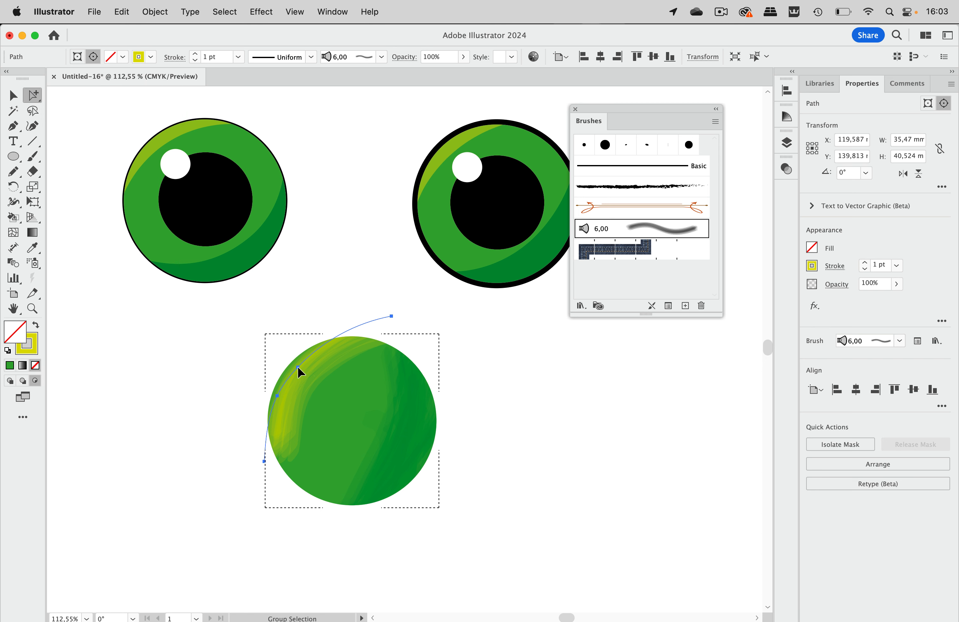
{"action": "left_click_drag", "start_coordinate": [298, 365], "coordinate": [287, 365]}
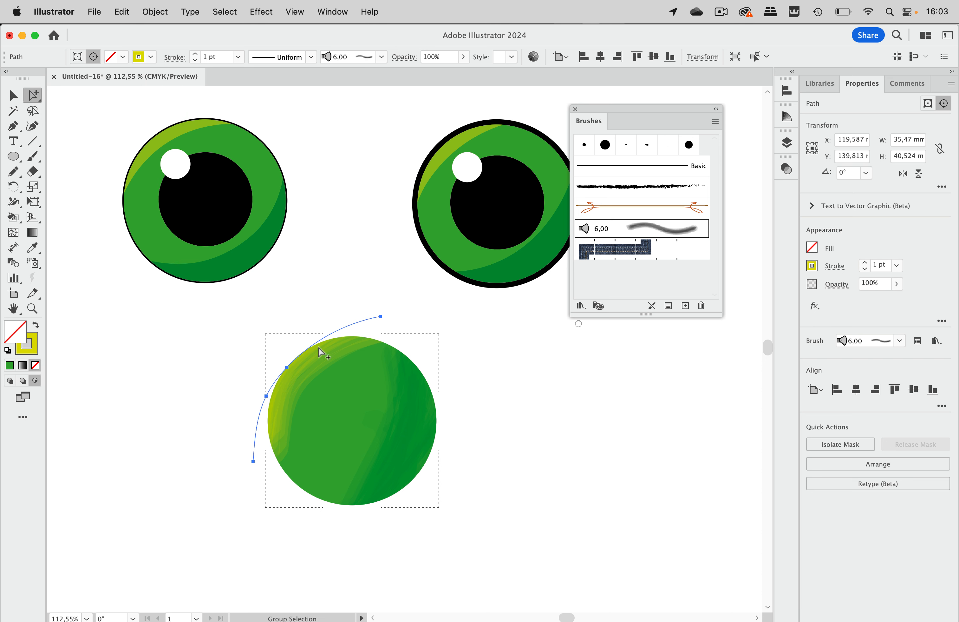
{"action": "left_click", "coordinate": [345, 236]}
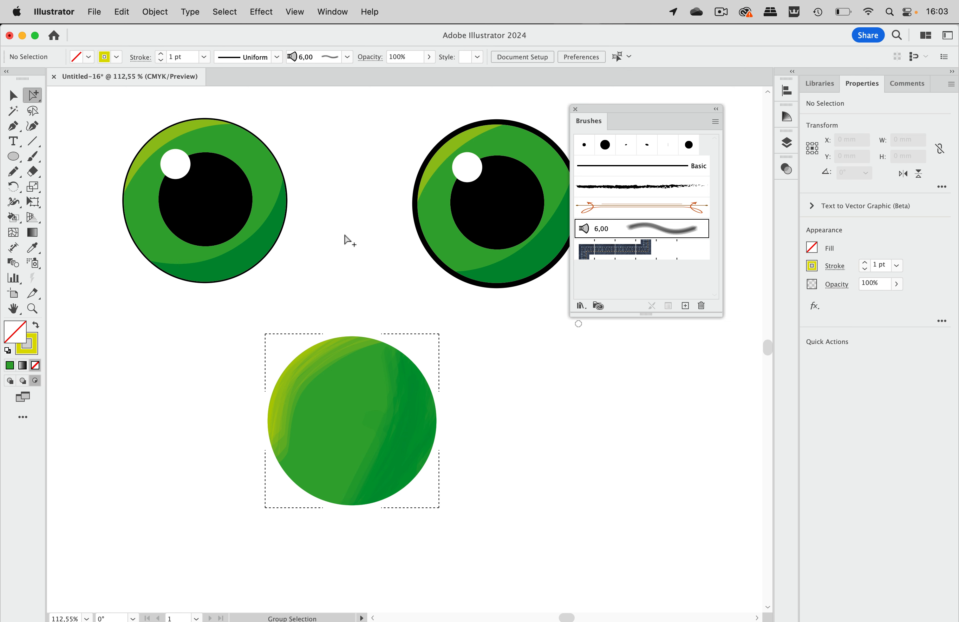
Return to normal drawing mode and select the brush-shaded circle's clip group to check its extent, then deselect it
{"action": "left_click_drag", "start_coordinate": [616, 109], "coordinate": [681, 112]}
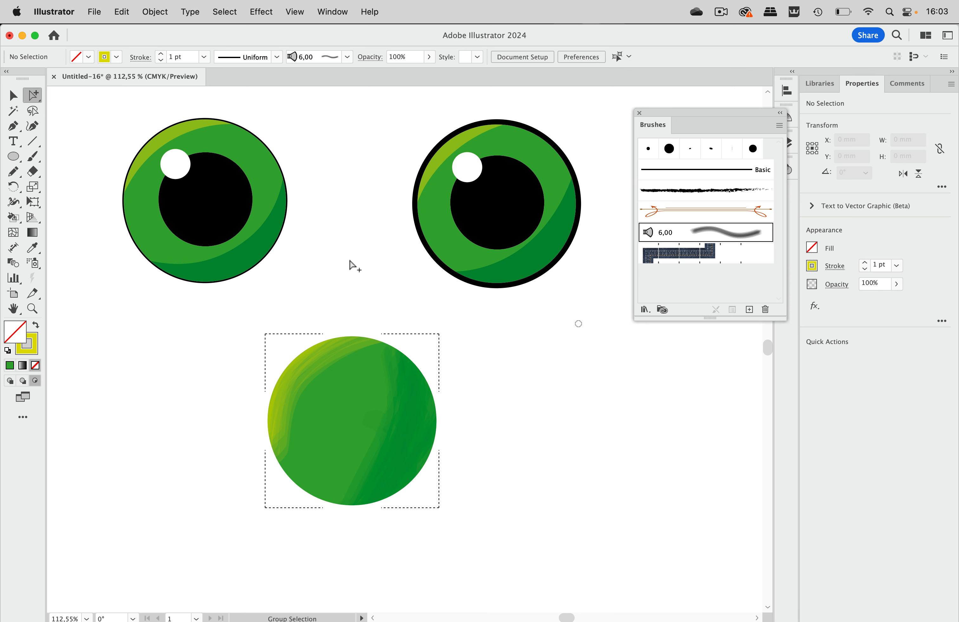
{"action": "left_click", "coordinate": [13, 95]}
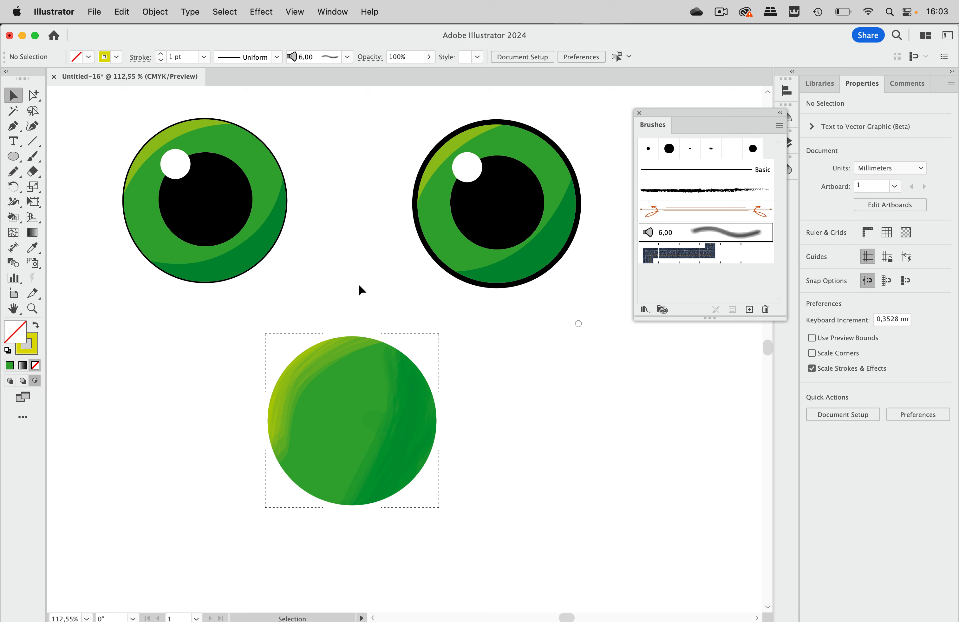
{"action": "key", "text": "shift+d"}
{"action": "left_click", "coordinate": [412, 368]}
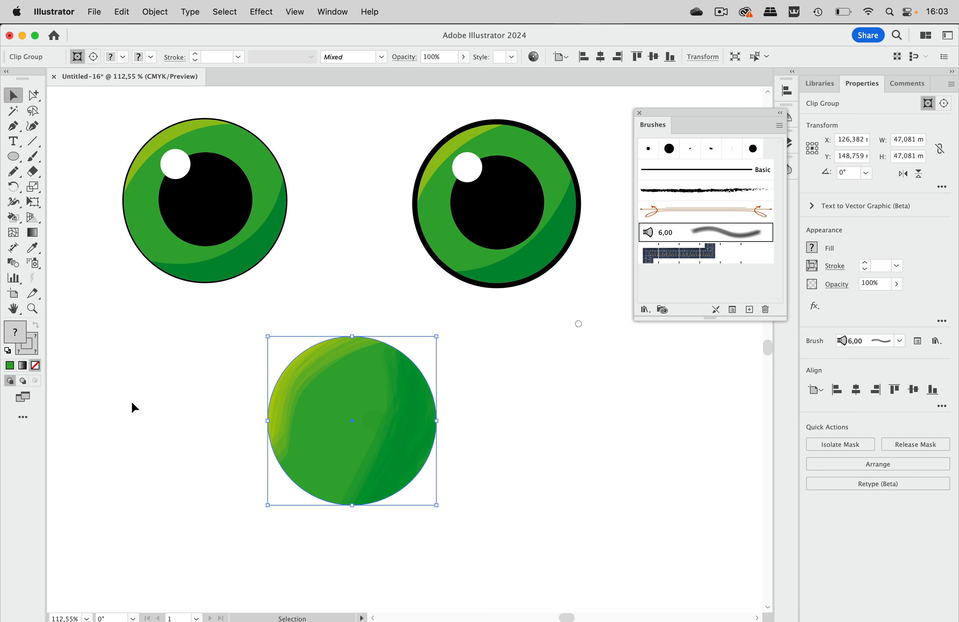
{"action": "left_click", "coordinate": [371, 295]}
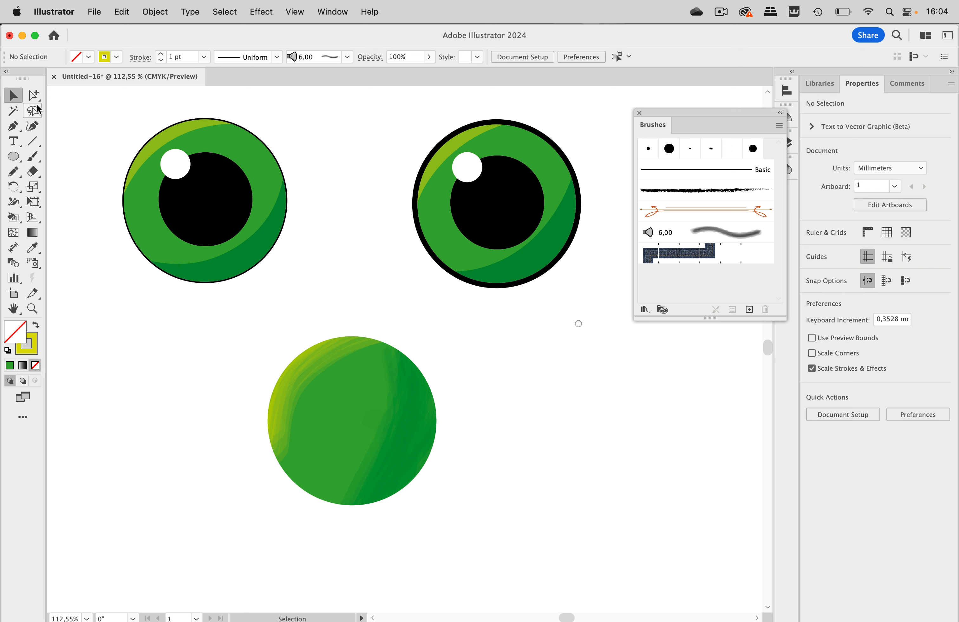
Move the left eye's dark green shadow slightly down within its clipping mask with the Group Selection tool
{"action": "left_click", "coordinate": [34, 95]}
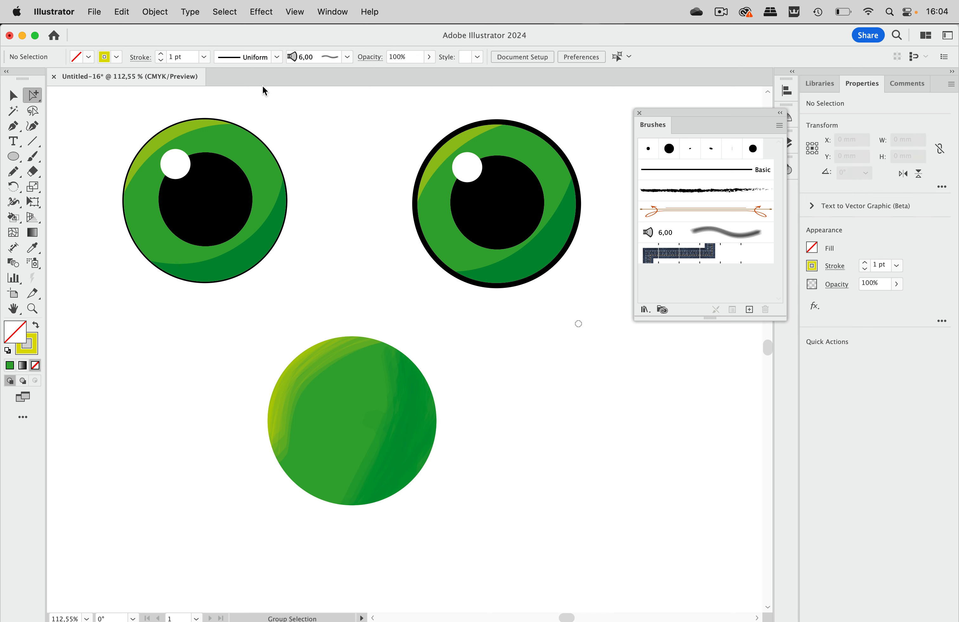
{"action": "left_click", "coordinate": [252, 241]}
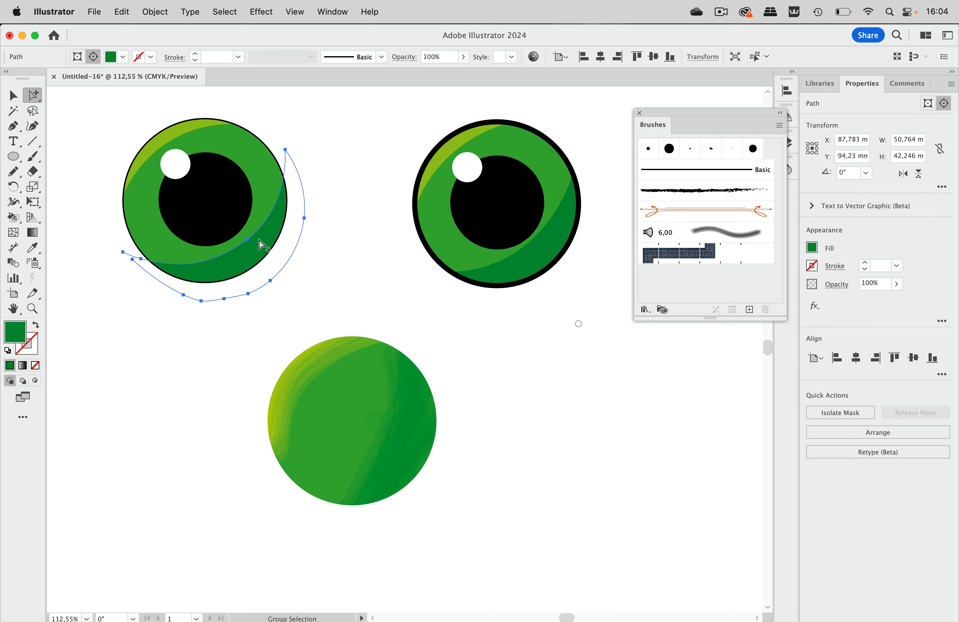
{"action": "left_click_drag", "start_coordinate": [259, 239], "coordinate": [259, 249]}
{"action": "left_click", "coordinate": [104, 113]}
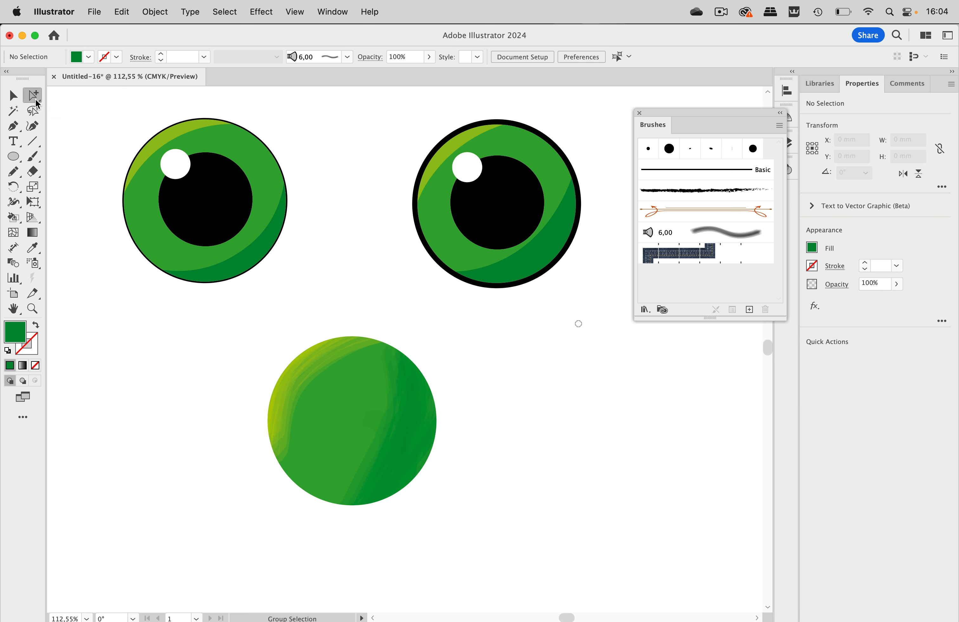
Select the right-hand anchor point of the left eye's black pupil with the Direct Selection tool
{"action": "left_click_drag", "start_coordinate": [35, 99], "coordinate": [81, 93]}
{"action": "left_click", "coordinate": [253, 199]}
{"action": "left_click", "coordinate": [253, 198]}
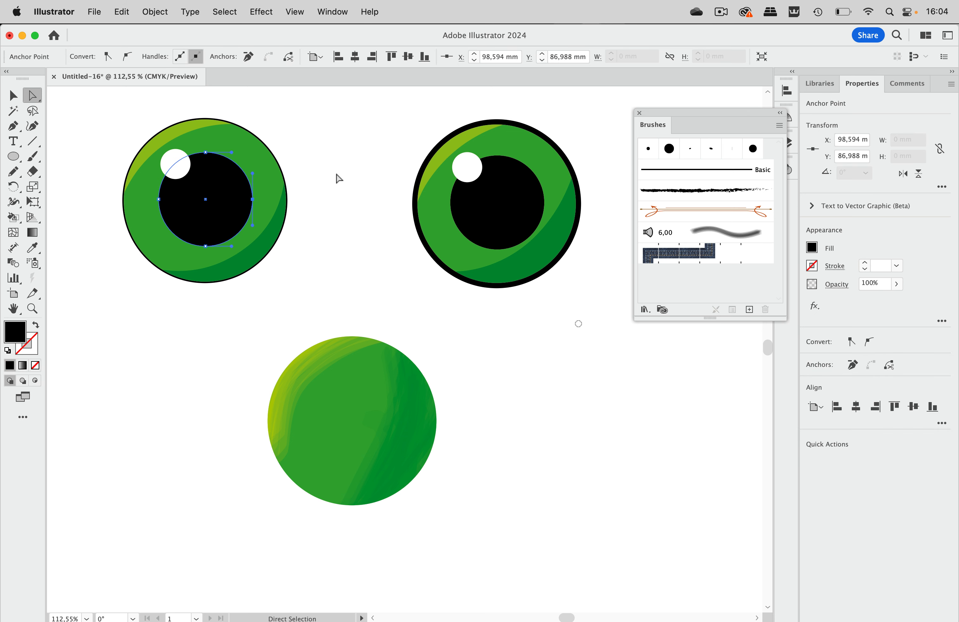
Direct-select the left eye's outer clipping circle, turn on Draw Inside for it, and return to normal drawing mode
{"action": "key", "text": "v"}
{"action": "left_click", "coordinate": [366, 138]}
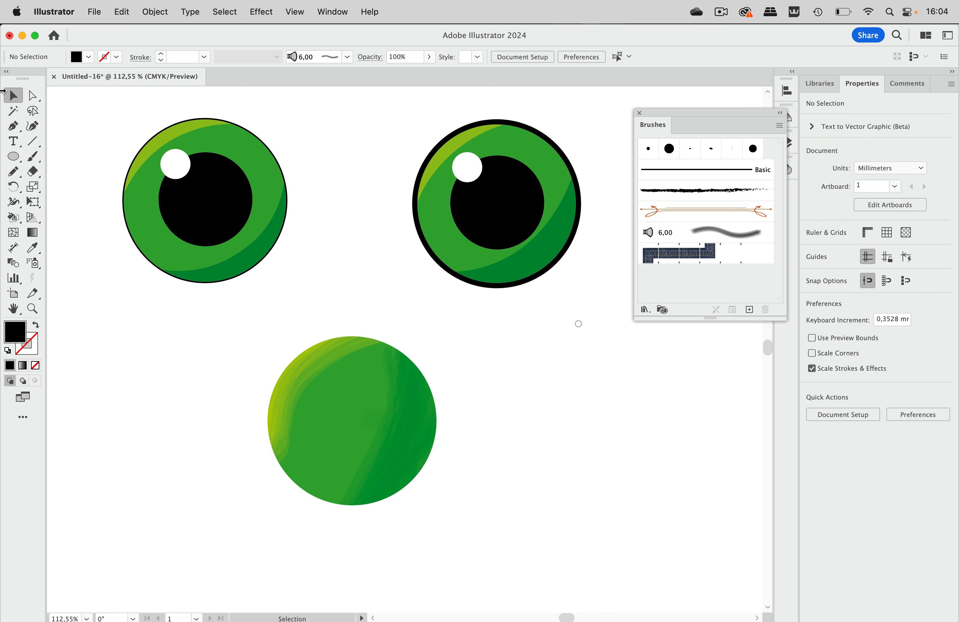
{"action": "left_click", "coordinate": [37, 96]}
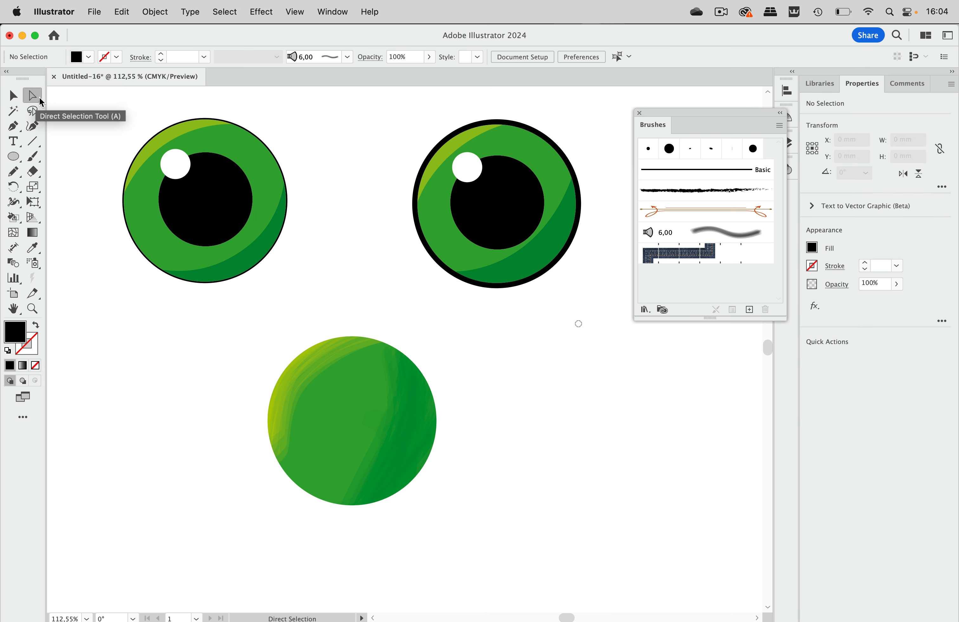
{"action": "left_click", "coordinate": [265, 145]}
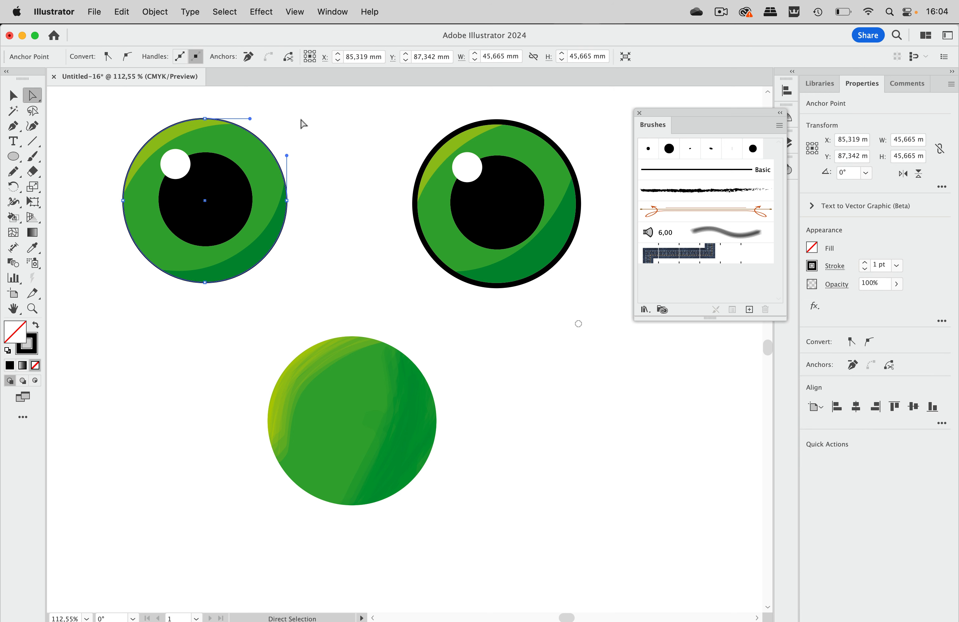
{"action": "left_click", "coordinate": [36, 381]}
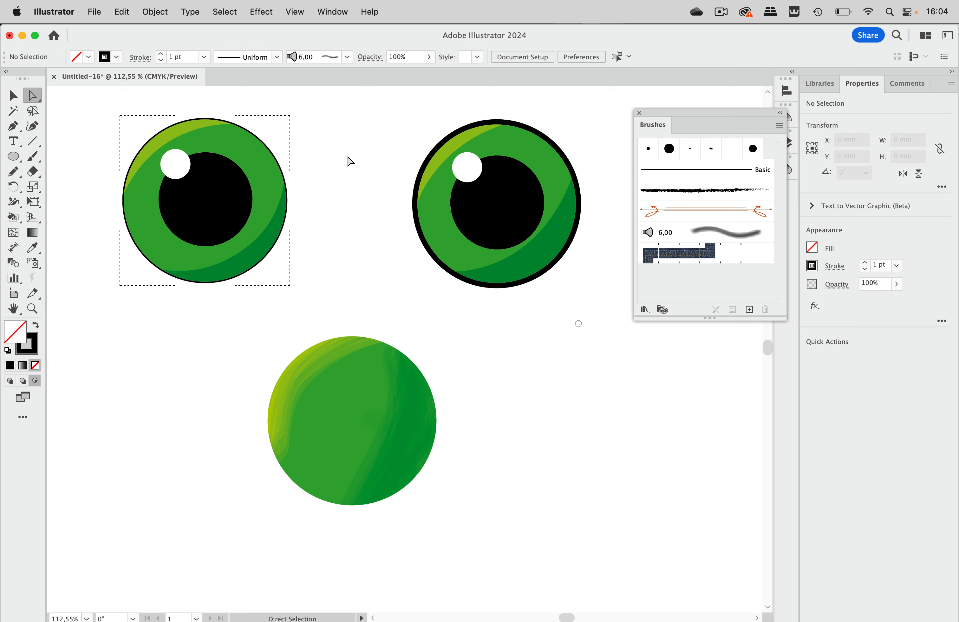
{"action": "key", "text": "shift+d"}
Enter and exit isolation mode for the right eye's clip group, and do the same for the left eye's clip group
{"action": "left_click", "coordinate": [14, 96]}
{"action": "double_click", "coordinate": [524, 198]}
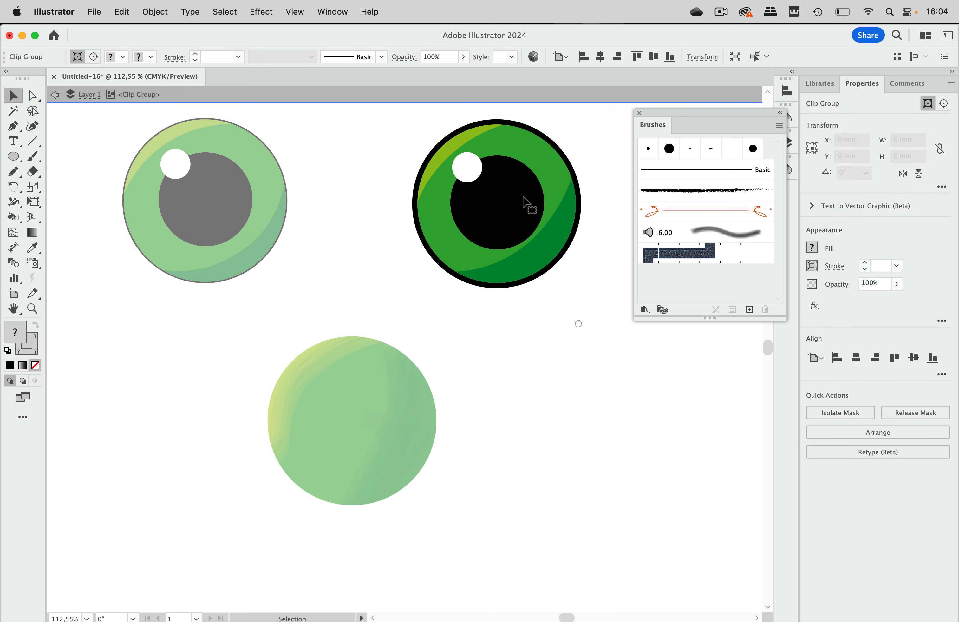
{"action": "left_click", "coordinate": [597, 213]}
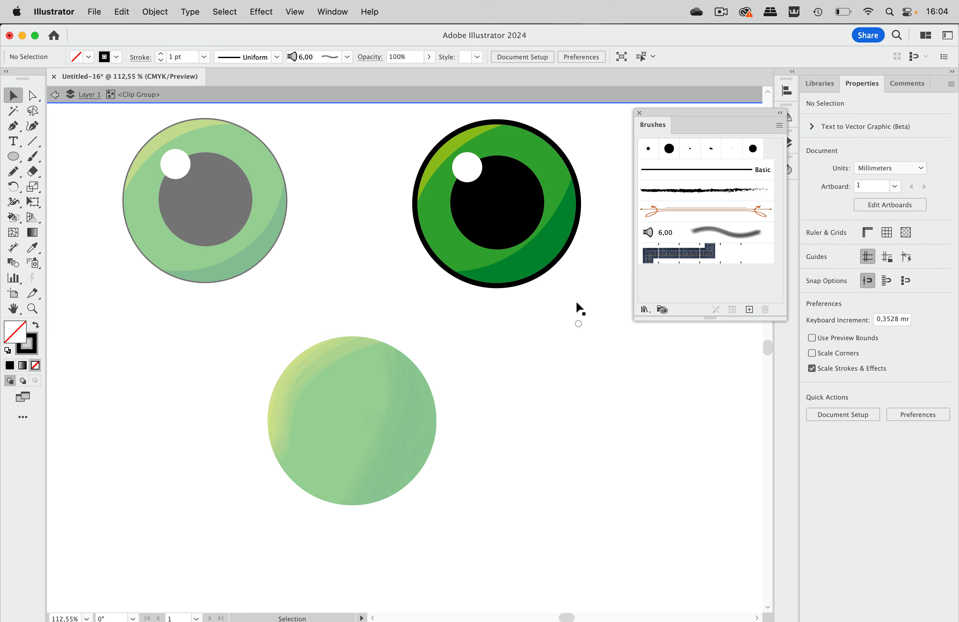
{"action": "key", "text": "Escape"}
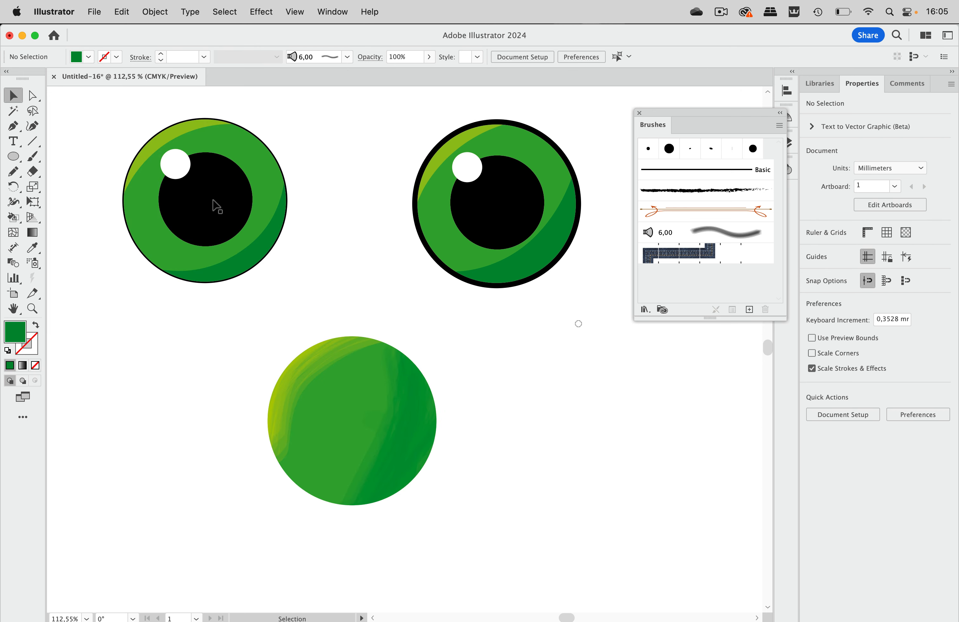
{"action": "double_click", "coordinate": [214, 204]}
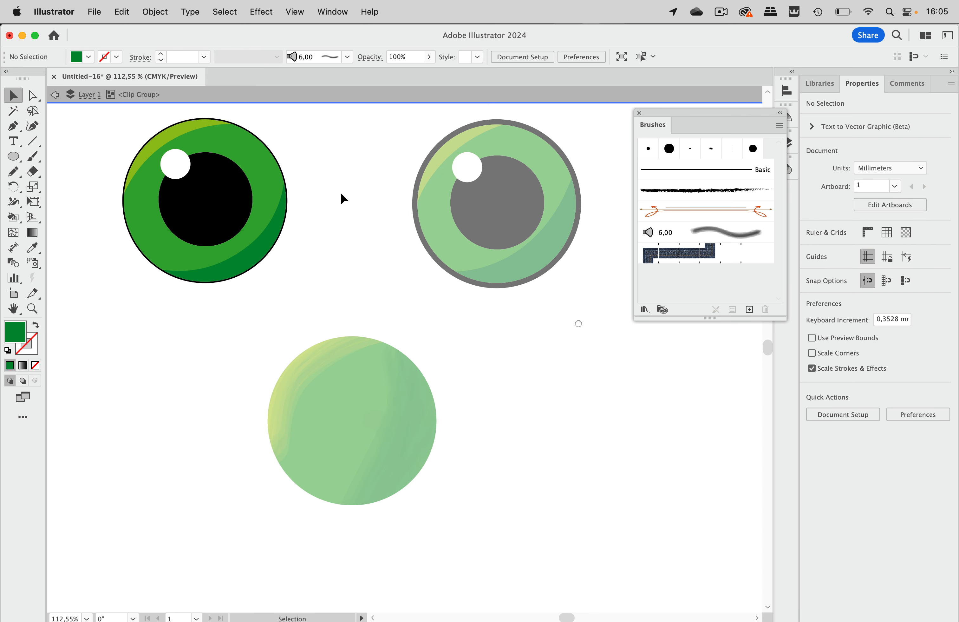
{"action": "key", "text": "Escape"}
Select the right eye's outer clipping circle with the Direct Selection tool, enable Draw Inside on it, and switch back to normal drawing
{"action": "left_click", "coordinate": [33, 95]}
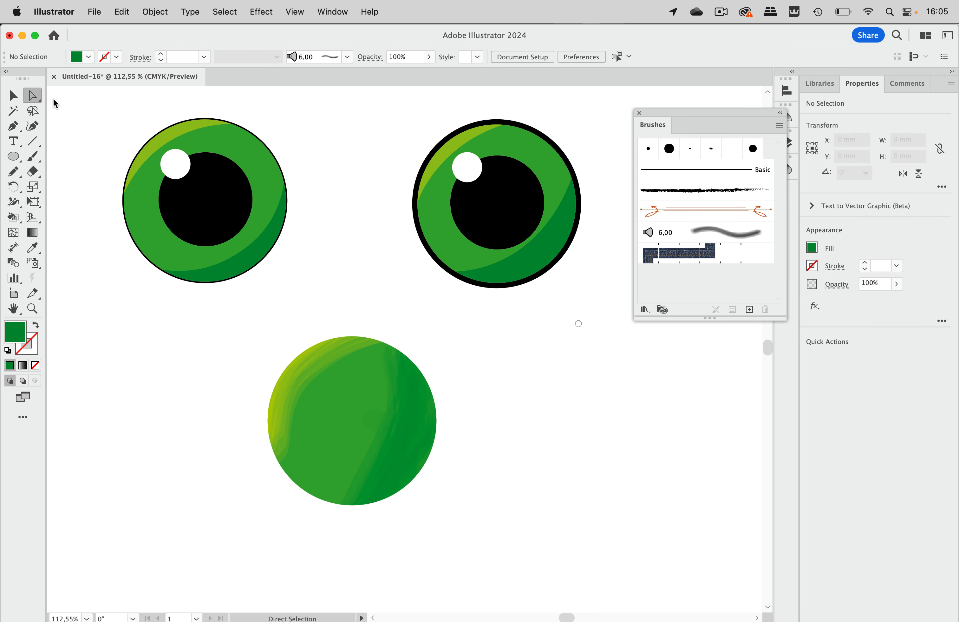
{"action": "left_click", "coordinate": [568, 163]}
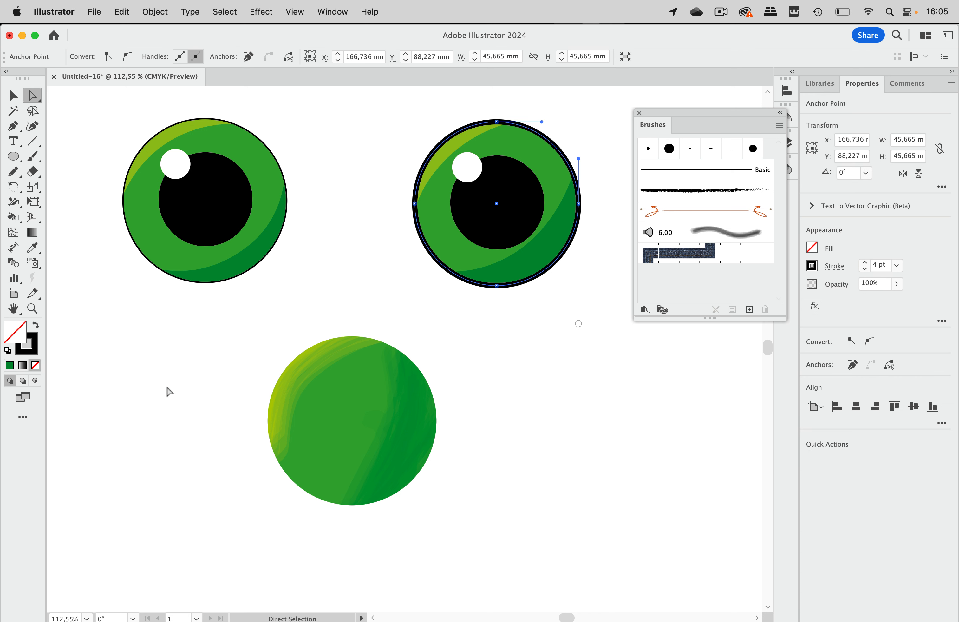
{"action": "left_click", "coordinate": [35, 381]}
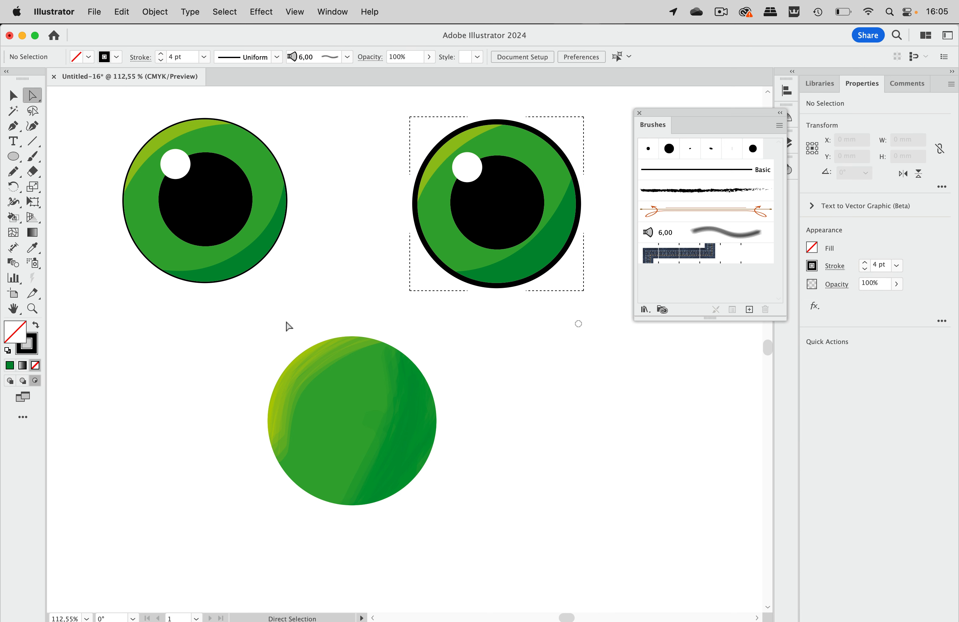
{"action": "key", "text": "shift+d"}
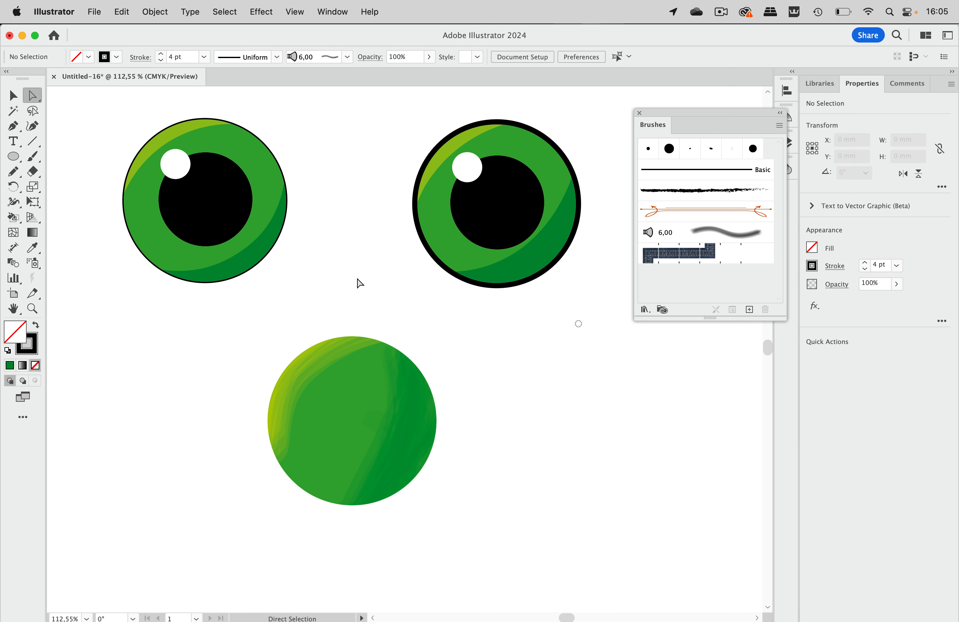